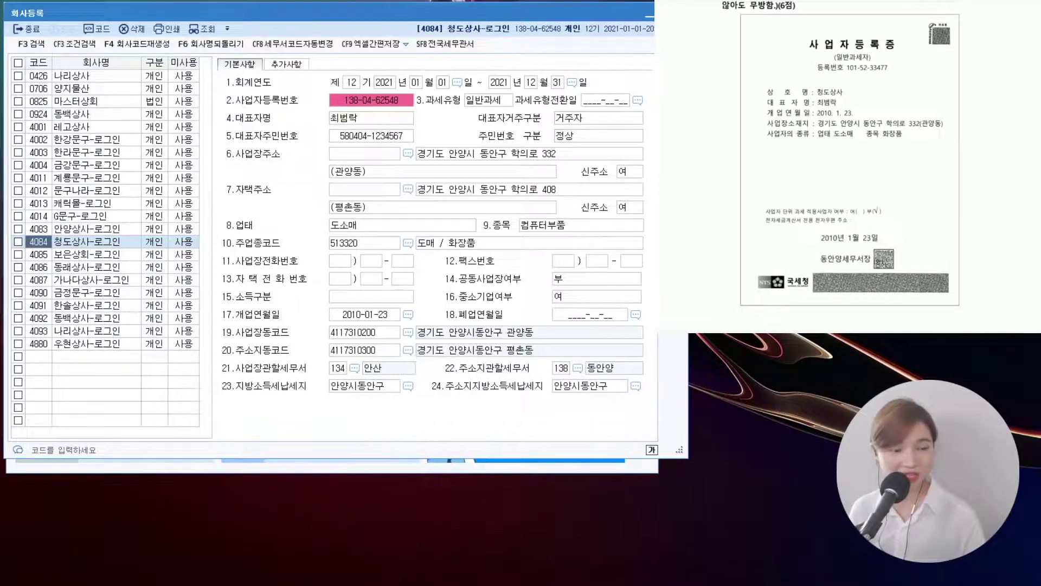
- Replace the business registration number (사업자등록번호) of 청도상사 with the one shown on the business registration certificate
mouse_move(801, 49)
left_mouse_down()
mouse_move(837, 39)
mouse_move(895, 68)
left_mouse_up()
mouse_move(856, 115)
left_mouse_down()
mouse_move(863, 137)
mouse_move(891, 105)
mouse_move(903, 134)
left_mouse_up()
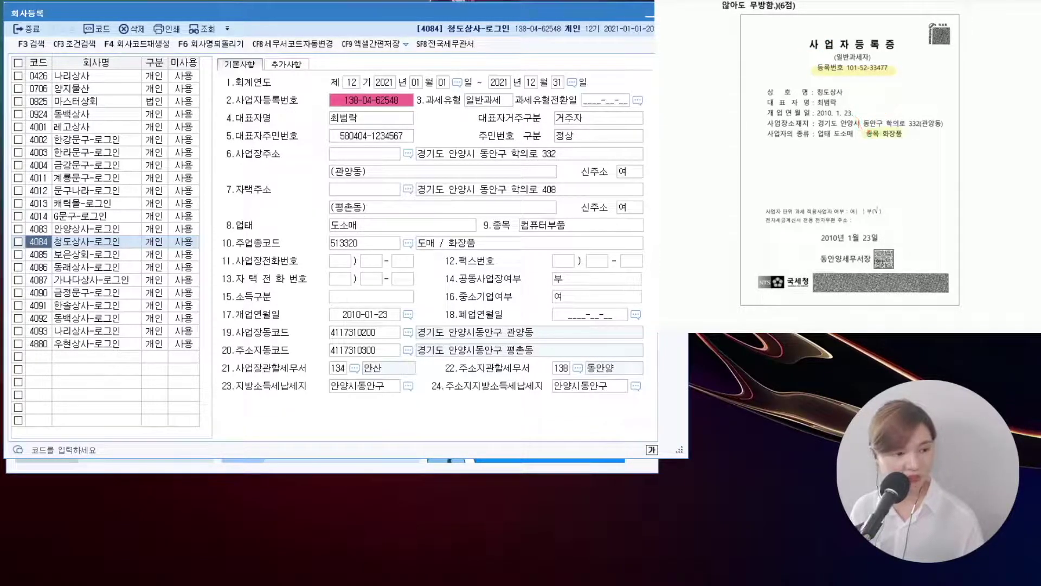
mouse_move(808, 237)
left_mouse_down()
mouse_move(810, 245)
mouse_move(842, 228)
mouse_move(870, 258)
left_mouse_up()
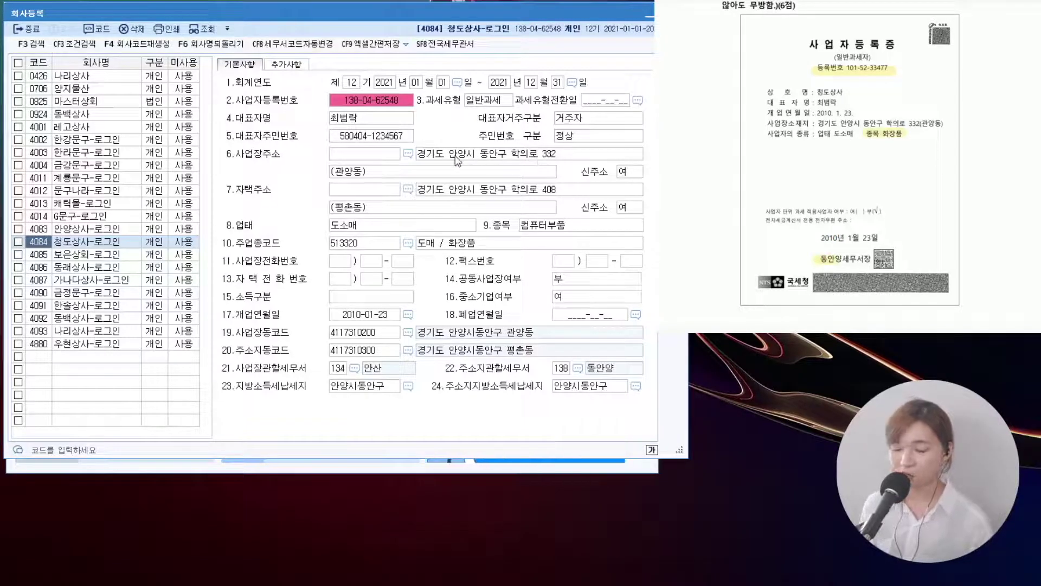
key("Return")
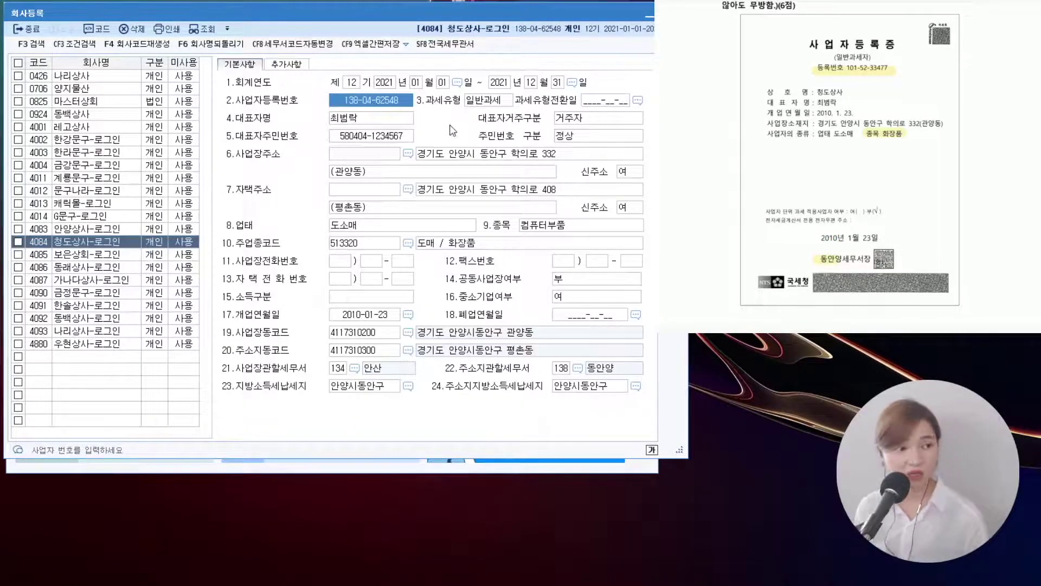
type("101-")
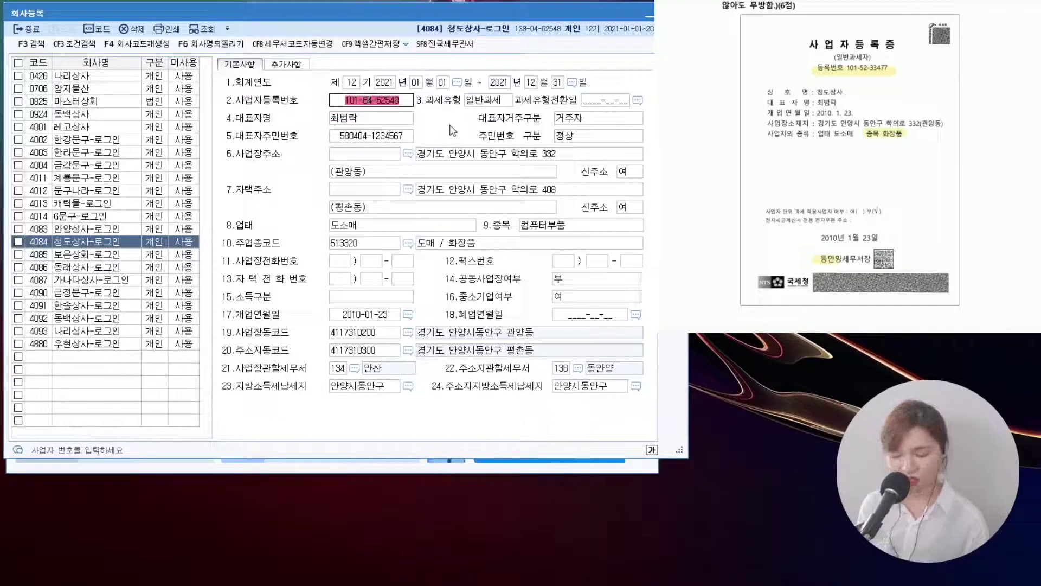
type("52-3347")
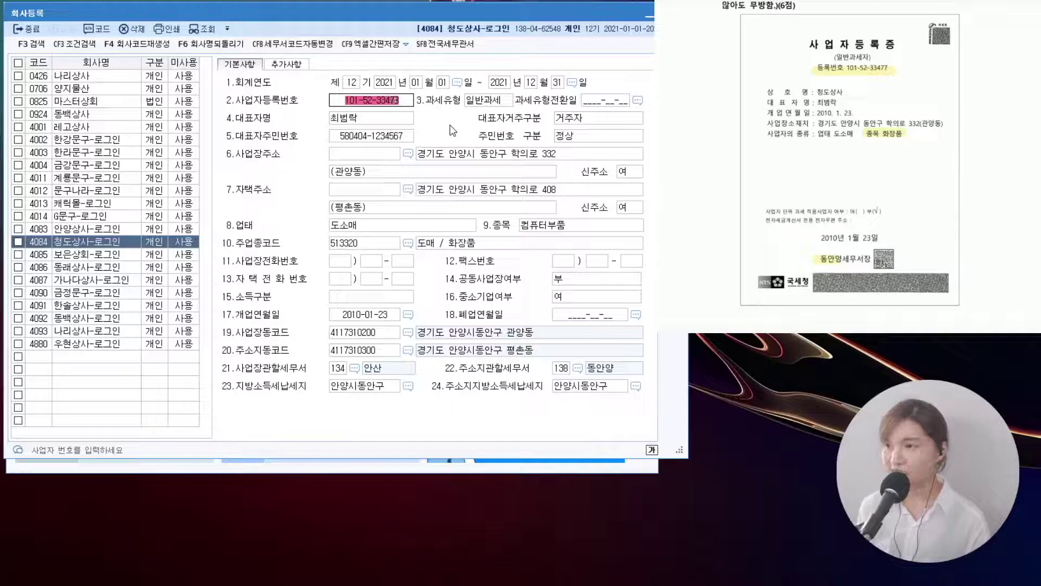
type("7")
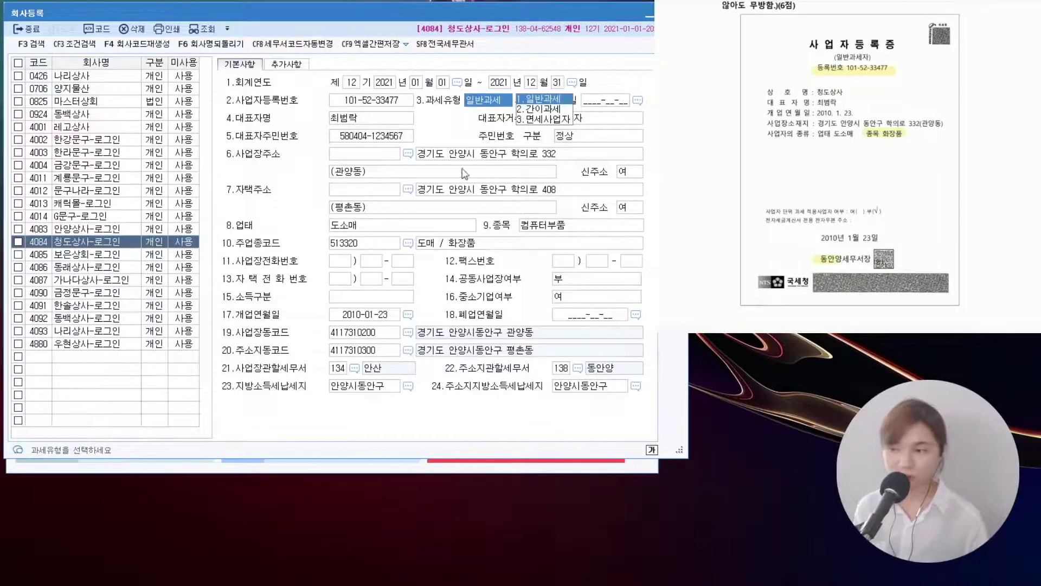
- Change the business item (종목) of 청도상사 to 화장품
left_click(546, 228)
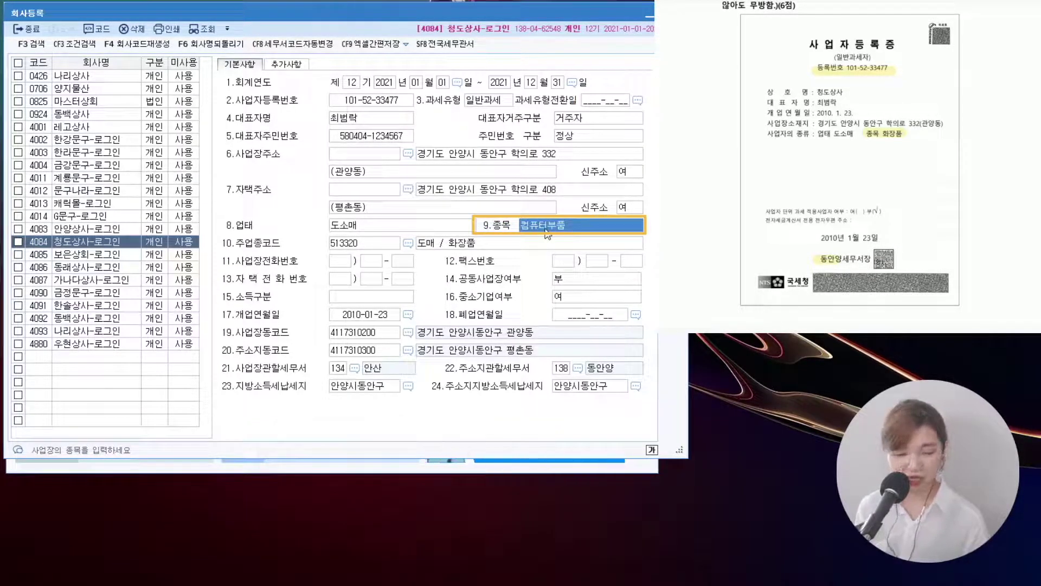
type("호장품")
key("Return")
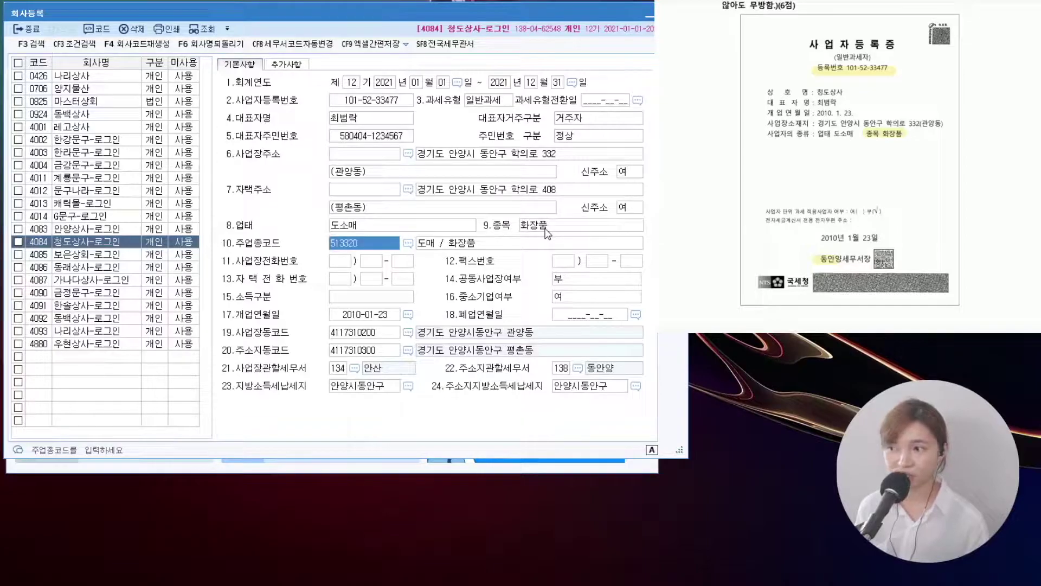
- Set the workplace's competent tax office (사업장관할세무서) to 138 동안양 by searching for 동안
left_click(337, 368)
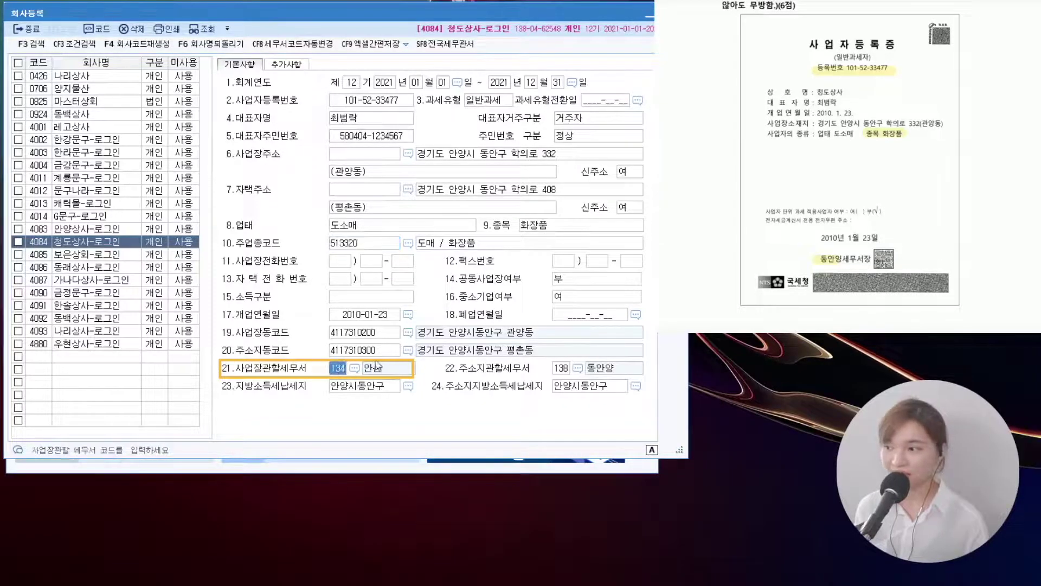
type("동안")
key("Return")
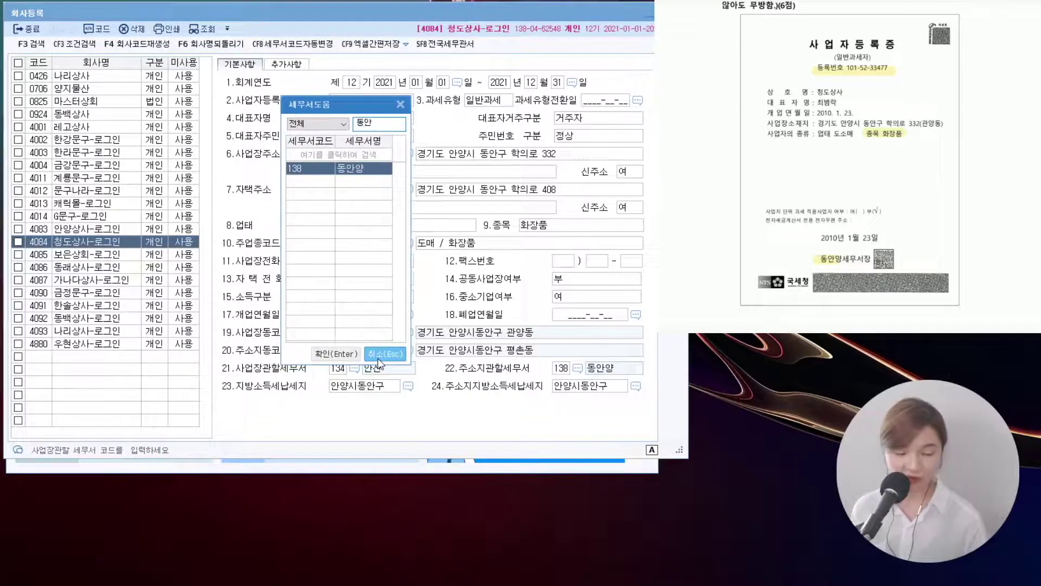
key("Return")
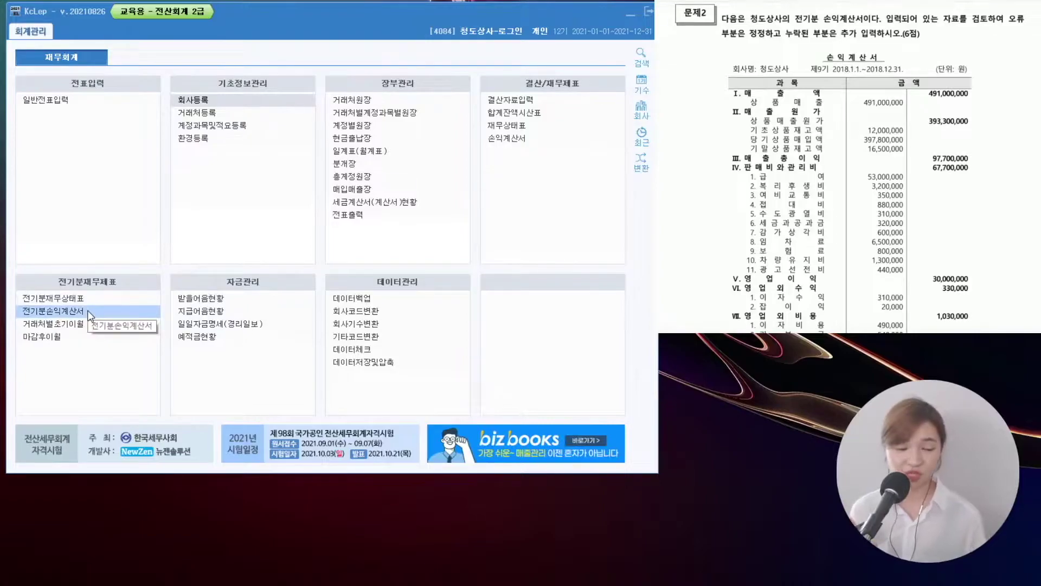
- Open 전기분손익계산서 and examine the ending inventory (기말상품재고액) in the 상품매출원가 breakdown, closing the statement when done
left_click(144, 310)
left_click(248, 128)
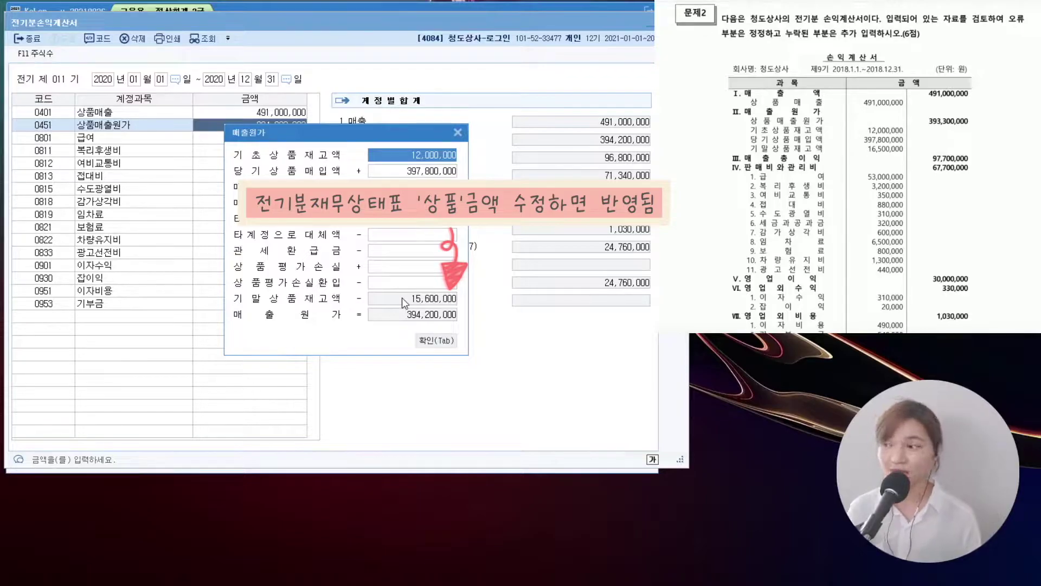
left_click(437, 340)
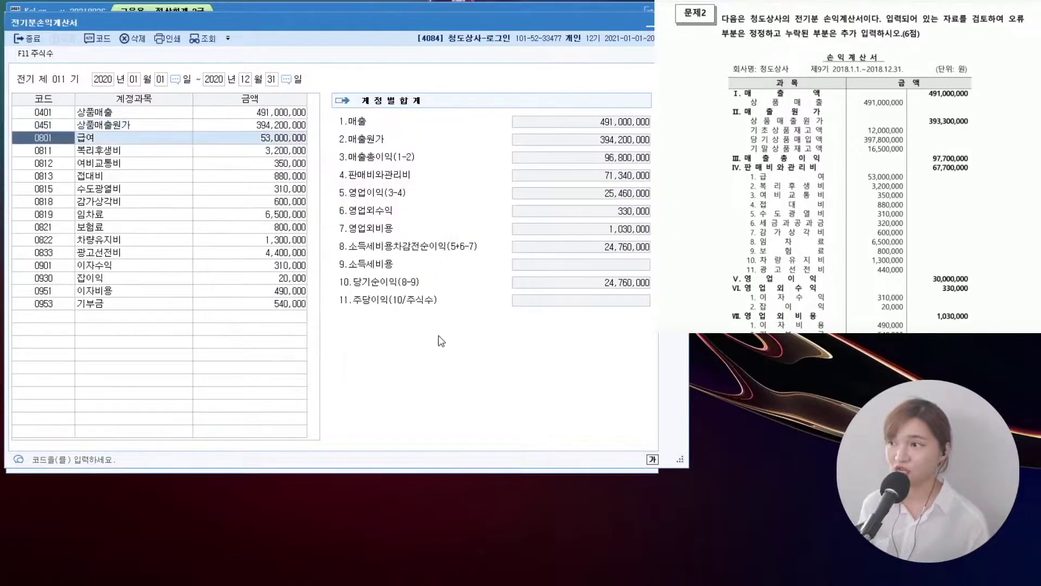
left_click(279, 126)
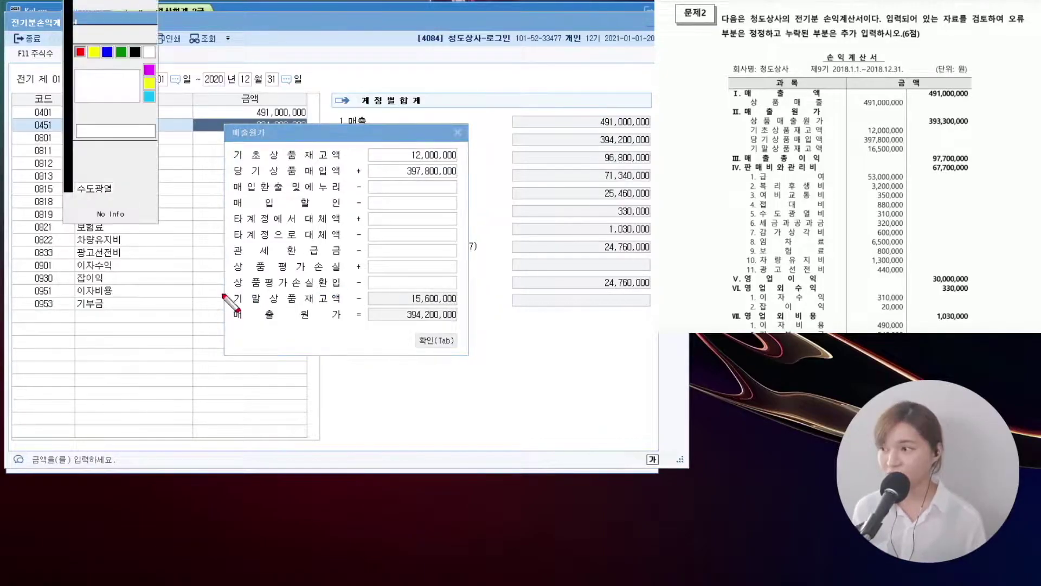
left_click_drag(215, 287, 459, 310)
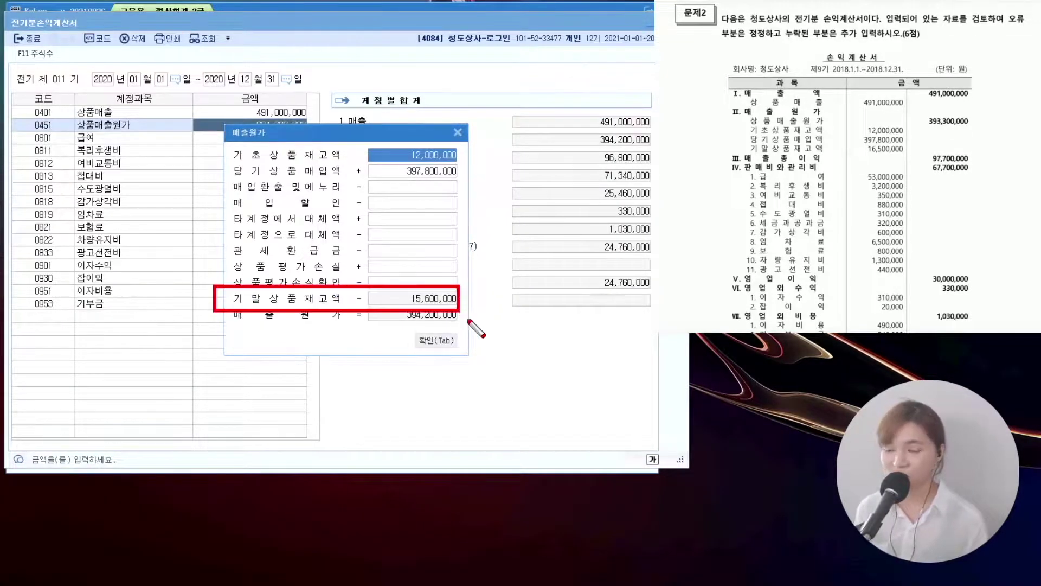
key("Escape")
left_click(457, 132)
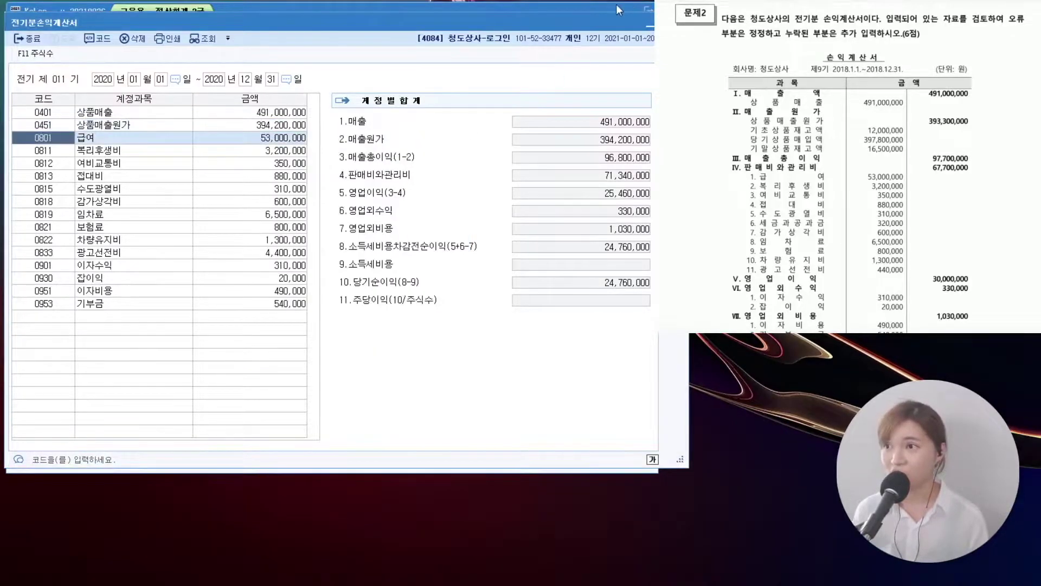
key("Escape")
- In 전기분재무상태표, set the amount of 0146 상품 to 16,500,000 and close the balance sheet
left_click(119, 314)
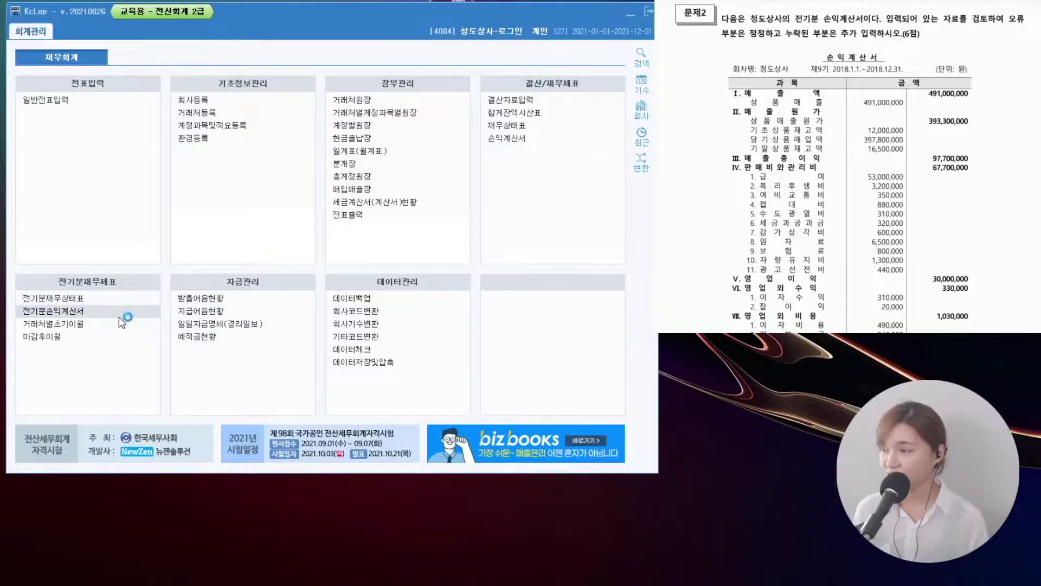
left_click(53, 298)
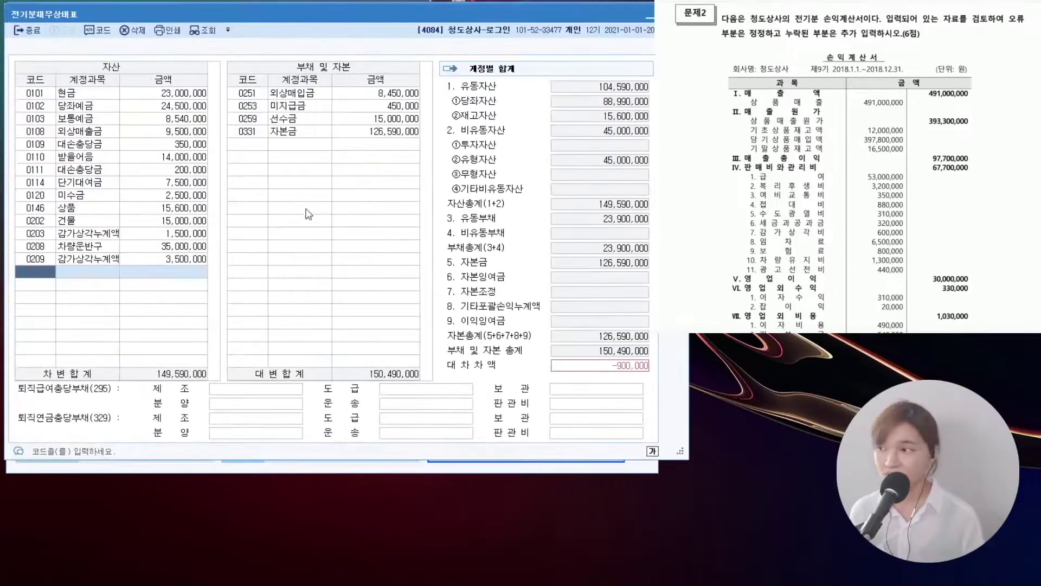
left_click(138, 209)
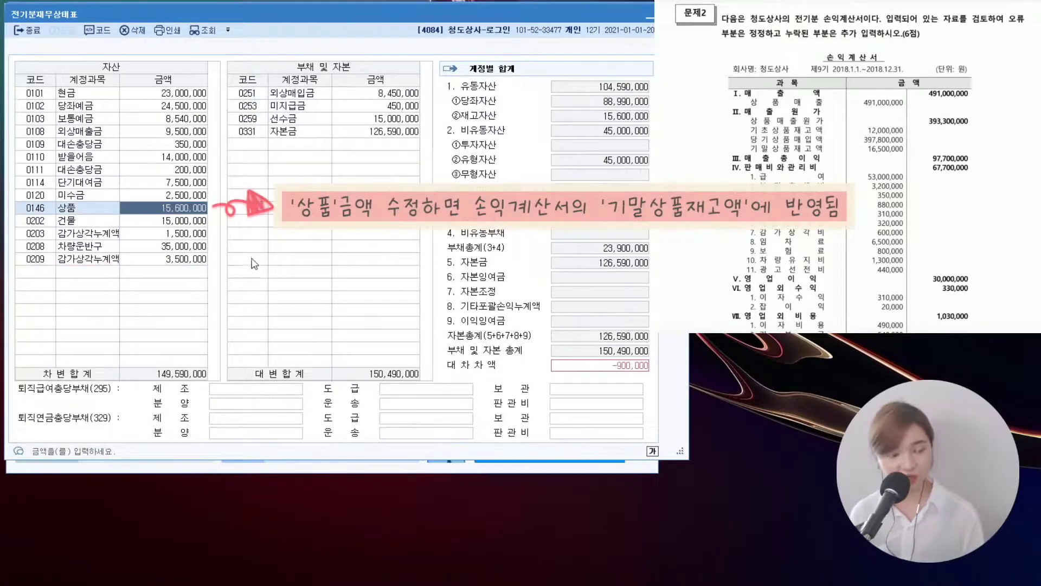
type("16,500,000")
key("Return")
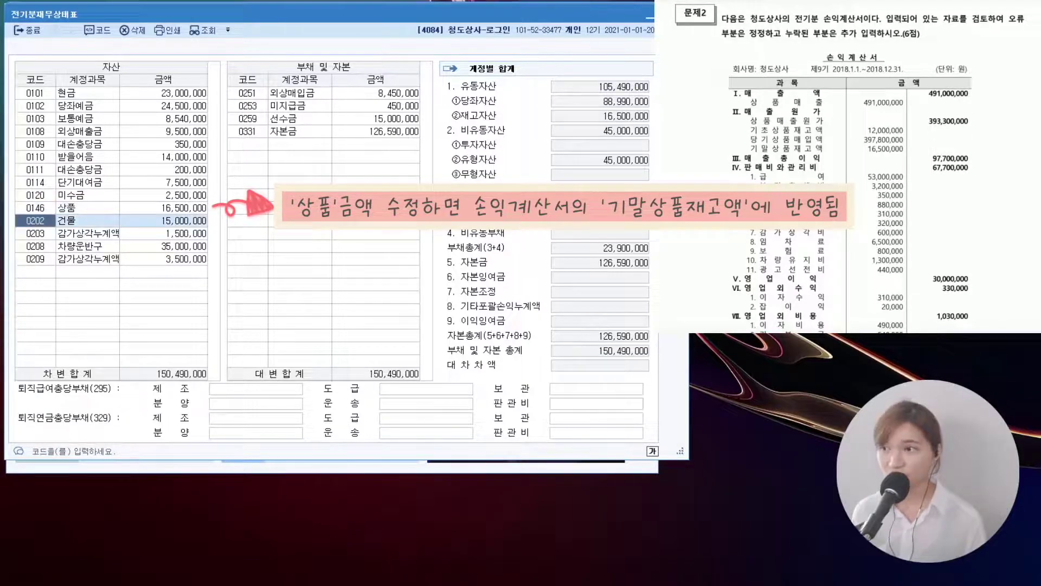
key("Escape")
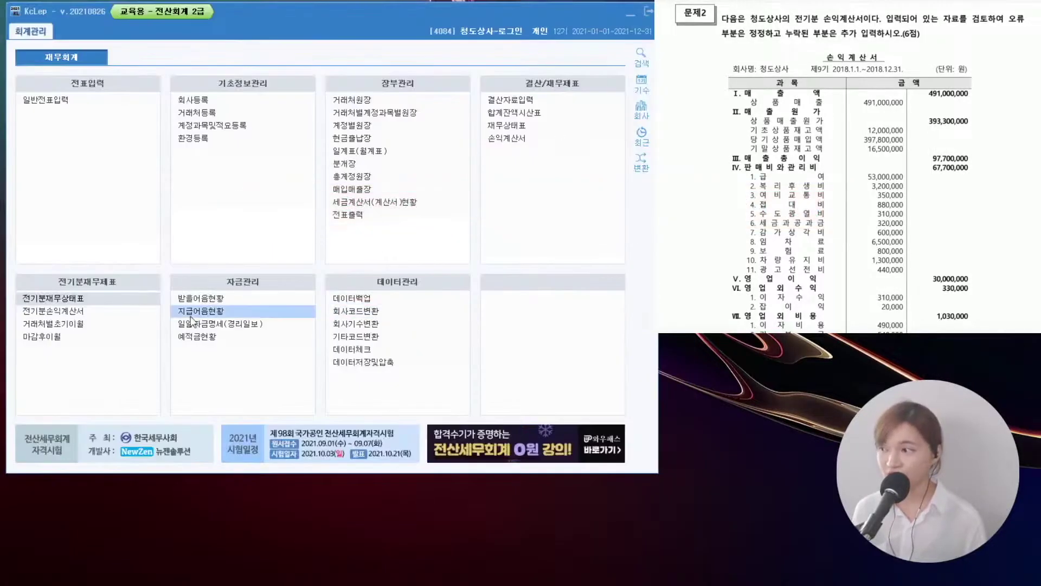
- Reopen 전기분손익계산서 to apply the balance sheet change, and check and confirm the ending inventory in the 상품매출원가 breakdown
left_click(107, 317)
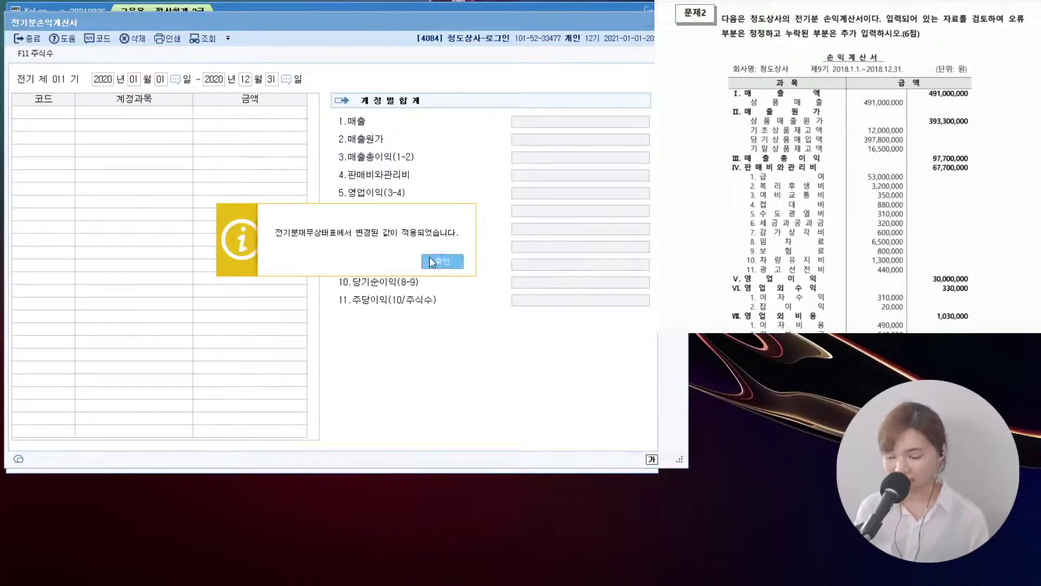
left_click(432, 262)
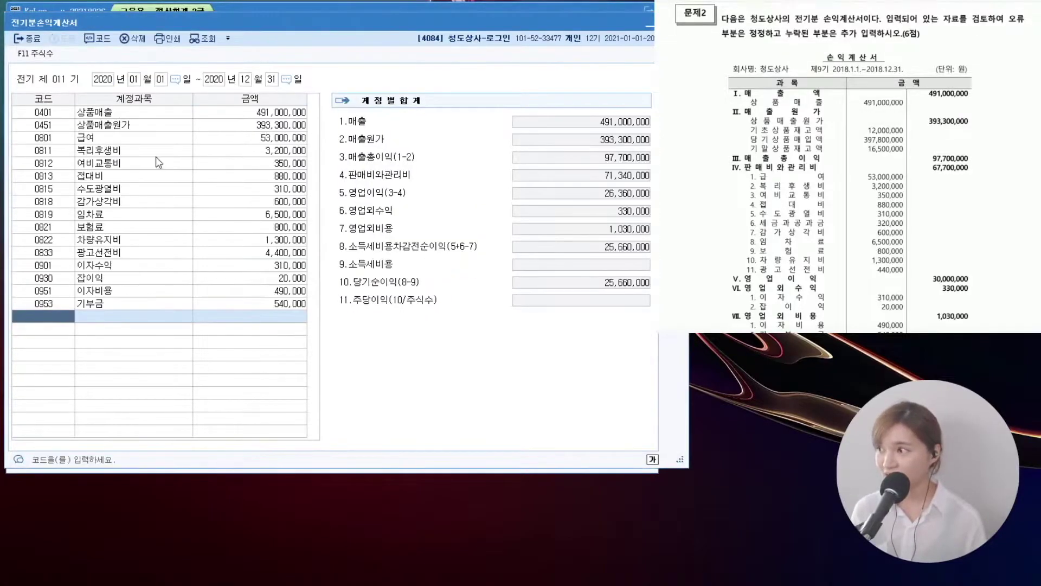
left_click(252, 126)
left_click_drag(223, 283, 461, 312)
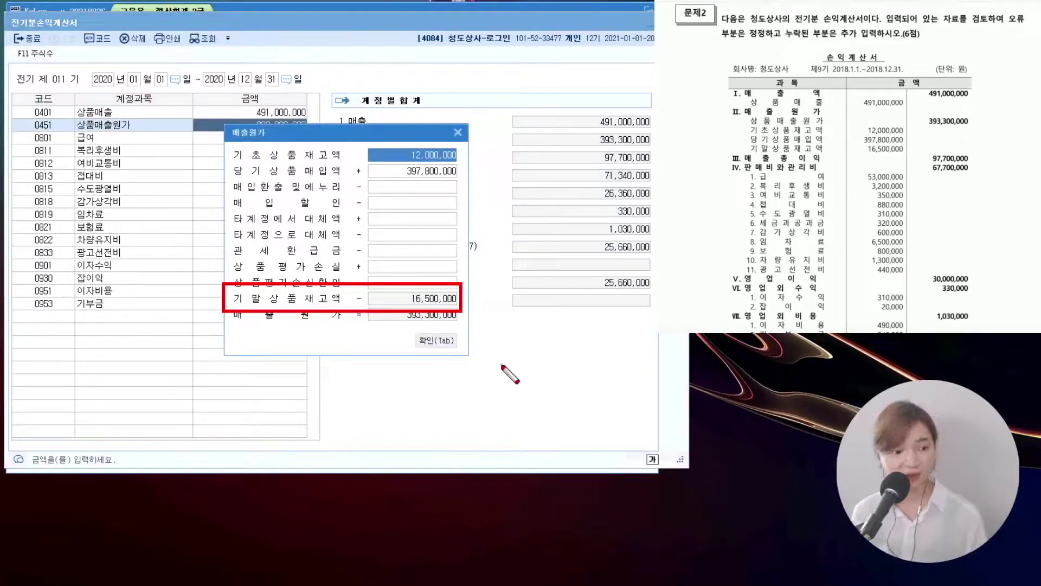
key("Escape")
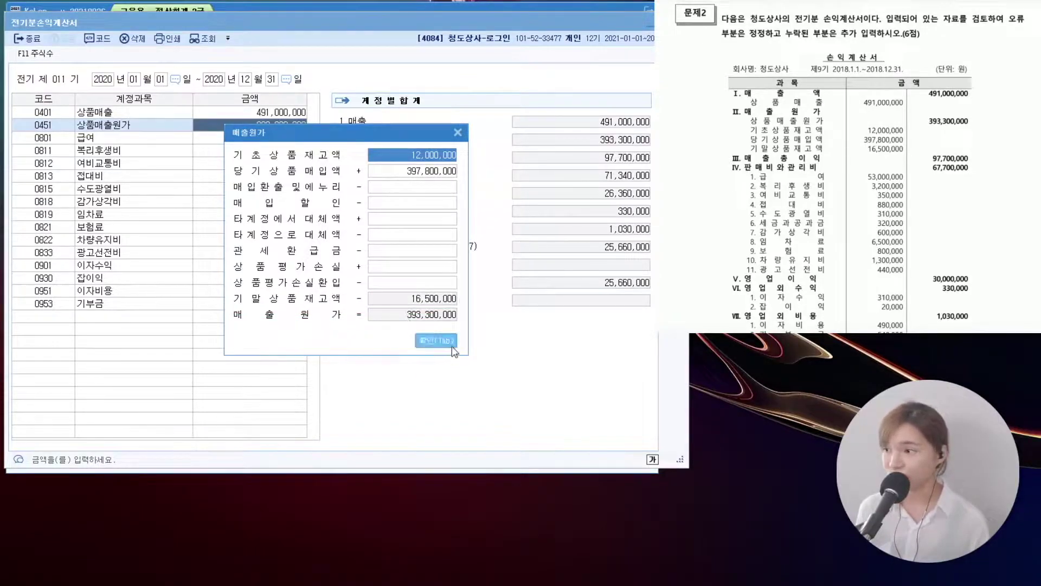
left_click(435, 340)
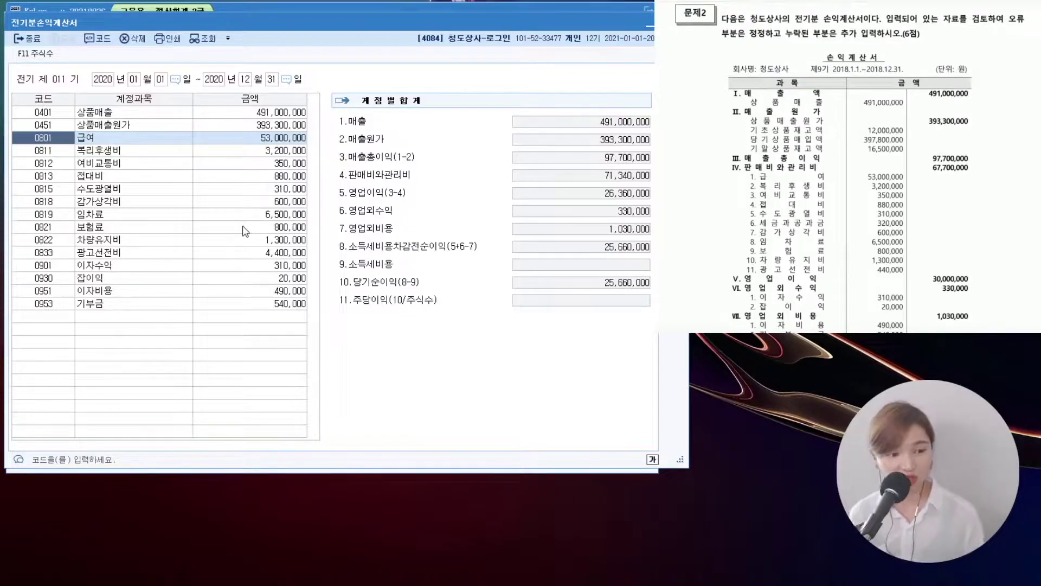
- Add the missing account 0817 세금과공과 to the prior-period income statement with an amount of 320,000
left_click_drag(742, 201, 768, 198)
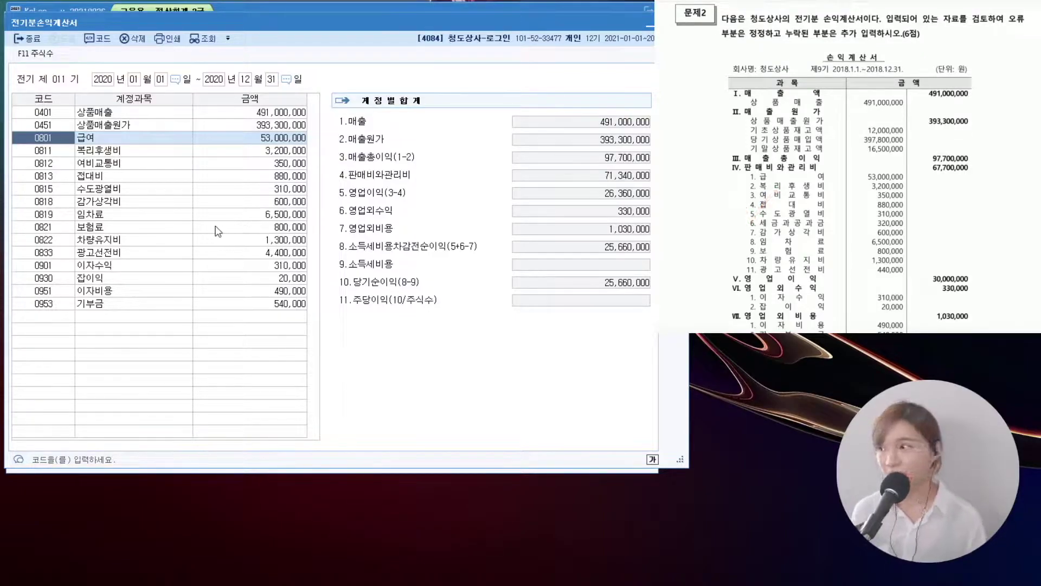
left_click(54, 204)
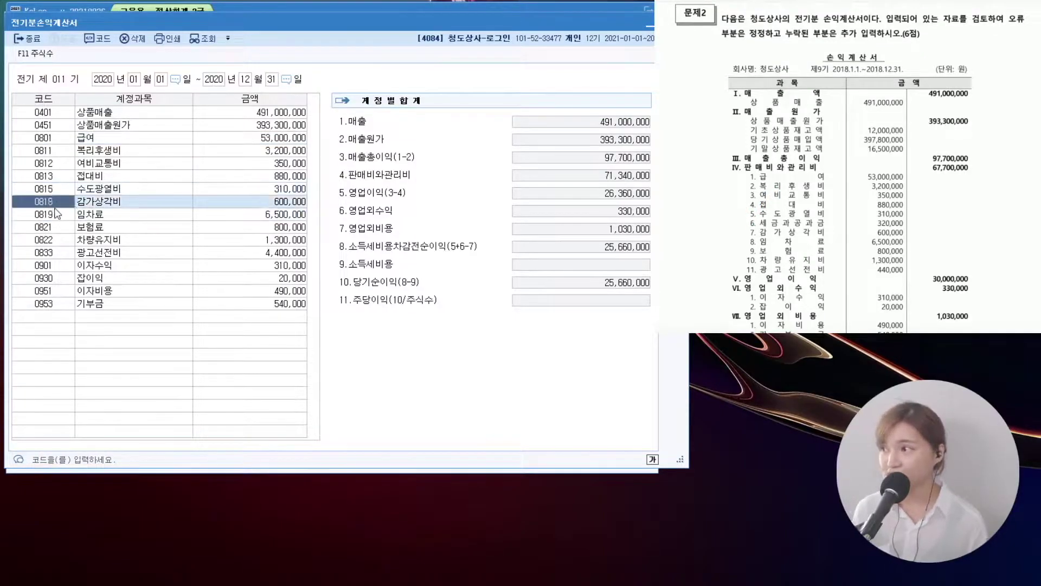
left_click(51, 316)
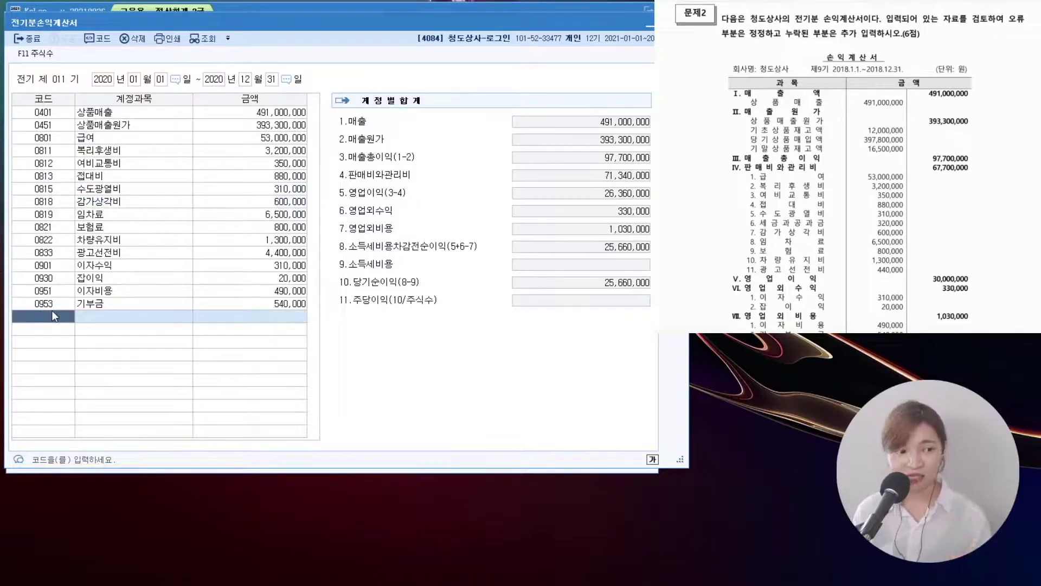
key("F2")
type("세금과공")
key("Return")
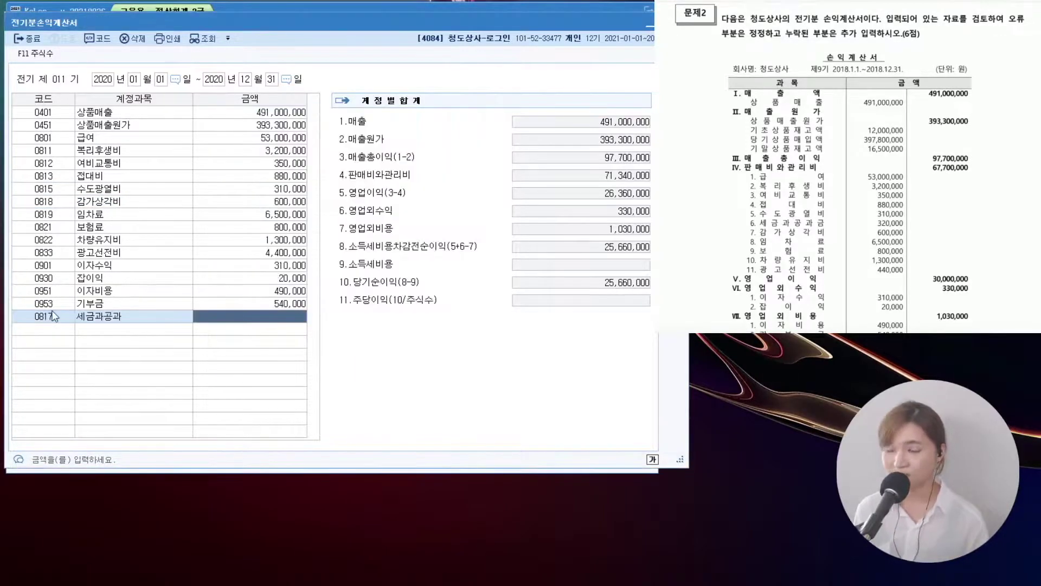
type("320000")
key("Return")
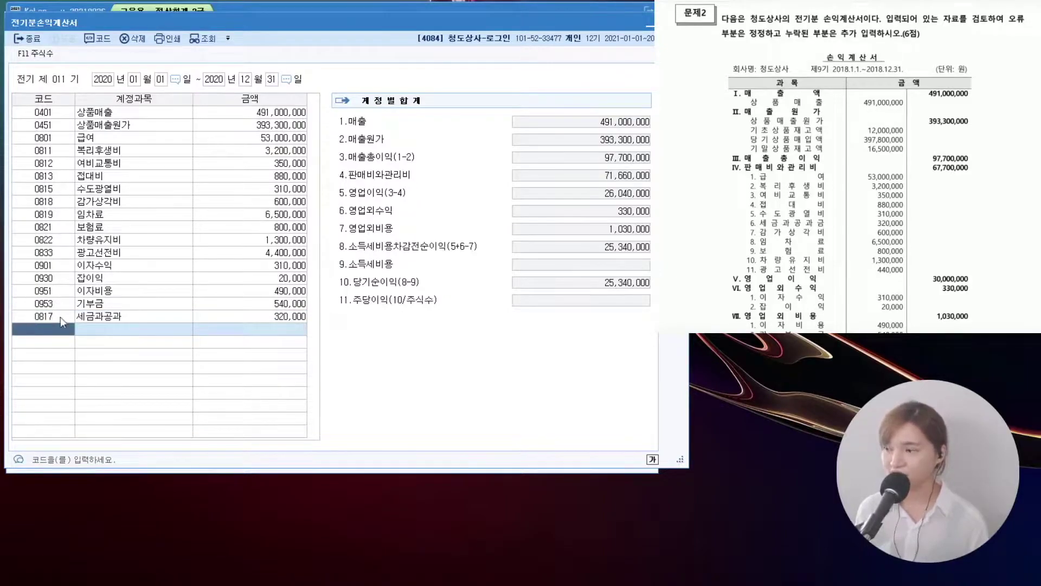
- Set the amount of 0833 광고선전비 to 440,000 and check the resulting net income (당기순이익)
left_click(255, 253)
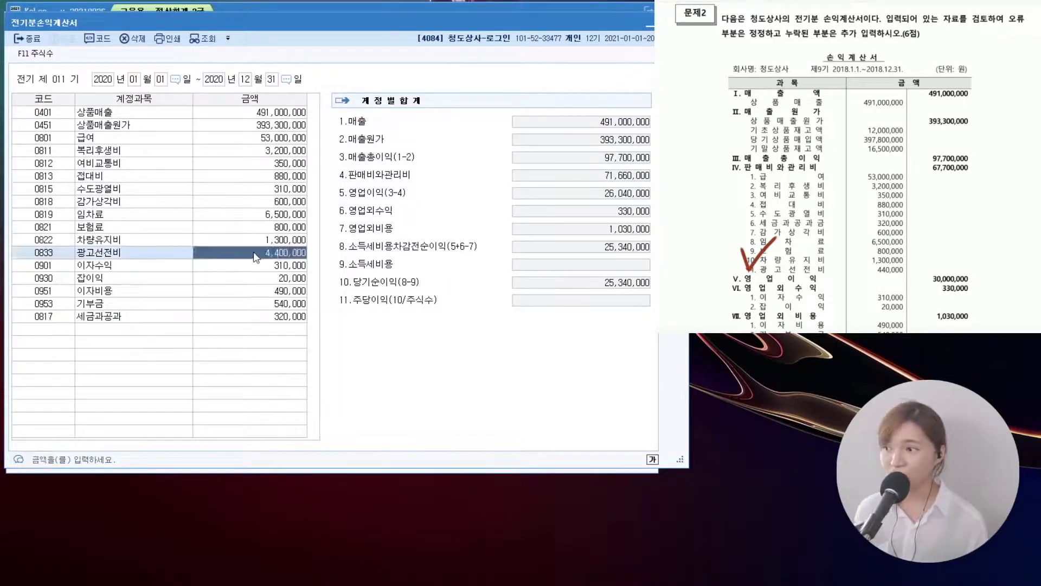
type("4")
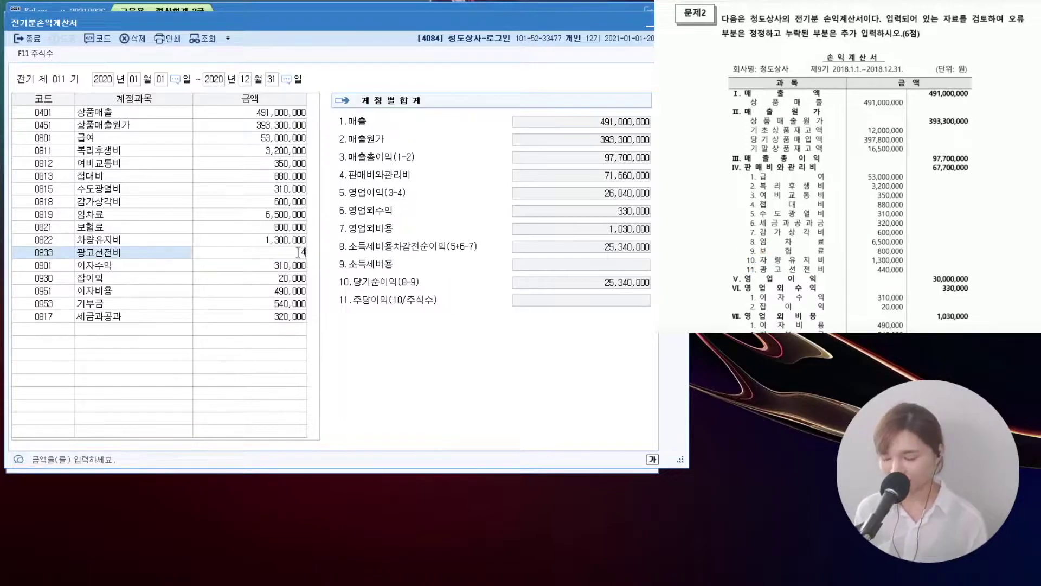
key("Return")
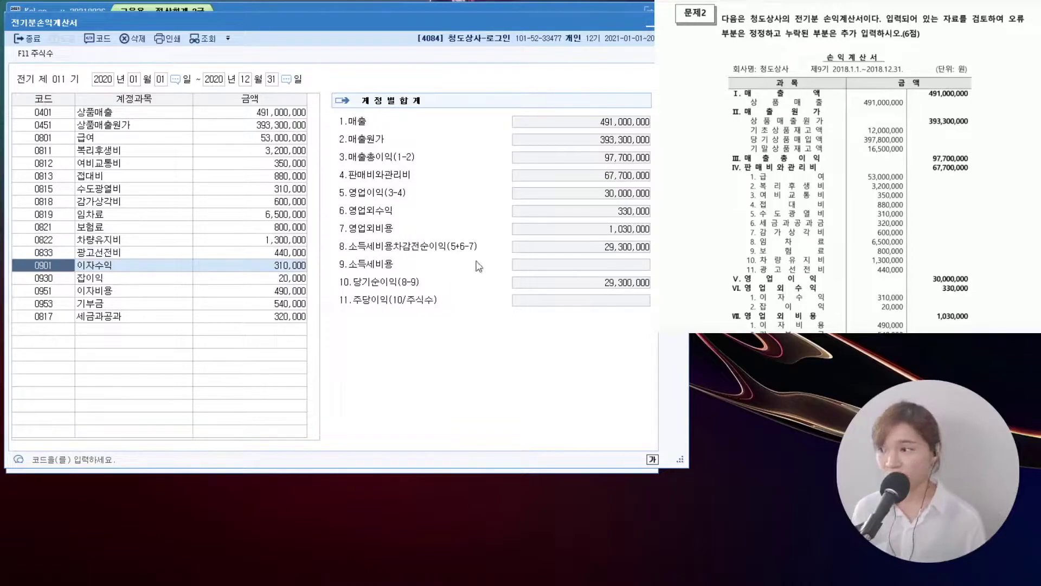
left_click_drag(327, 267, 654, 292)
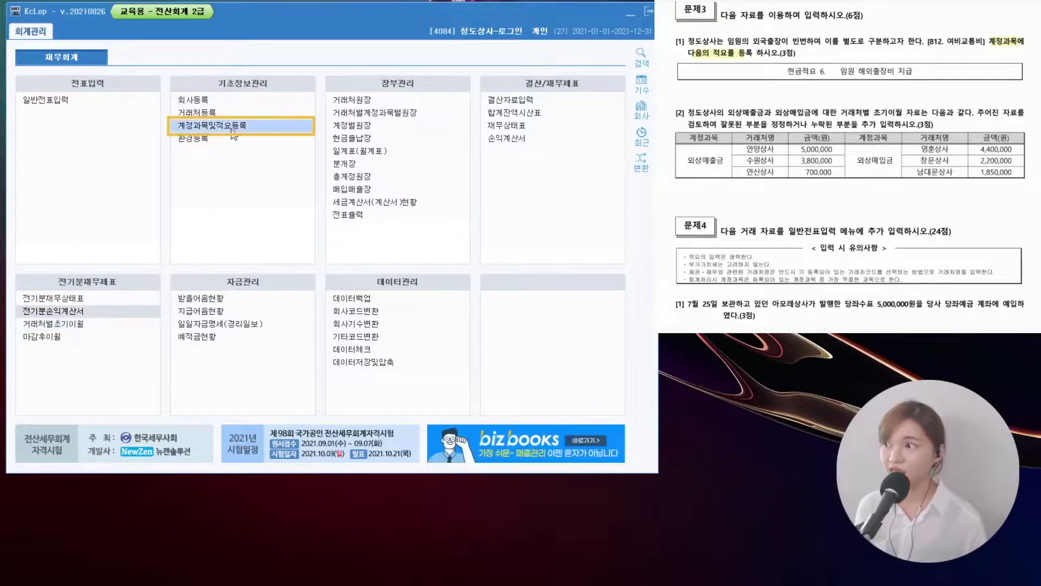
- Open 계정과목및적요등록 and find account 0812 여비교통비
left_click(212, 125)
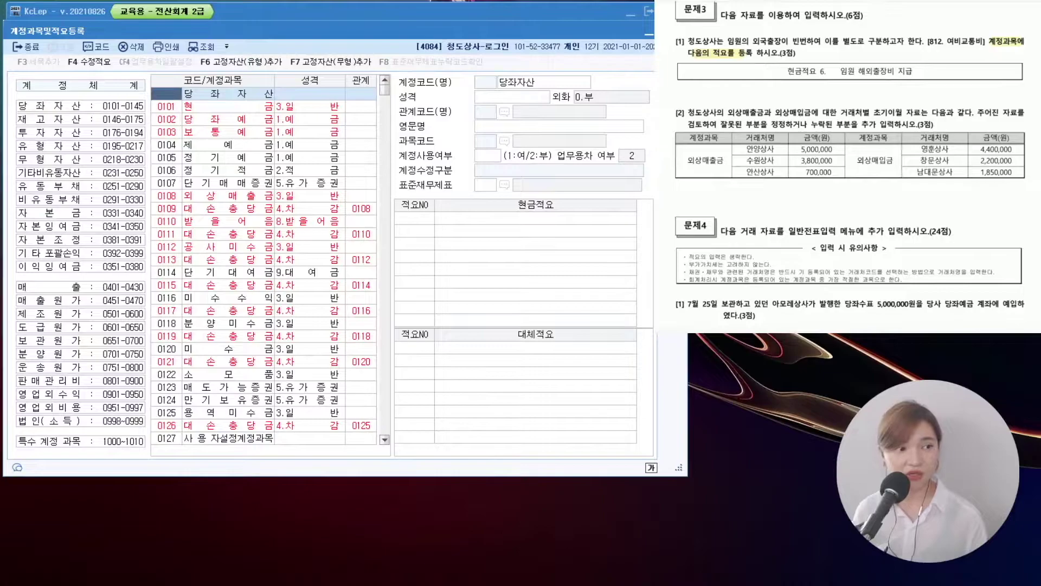
left_click(243, 224)
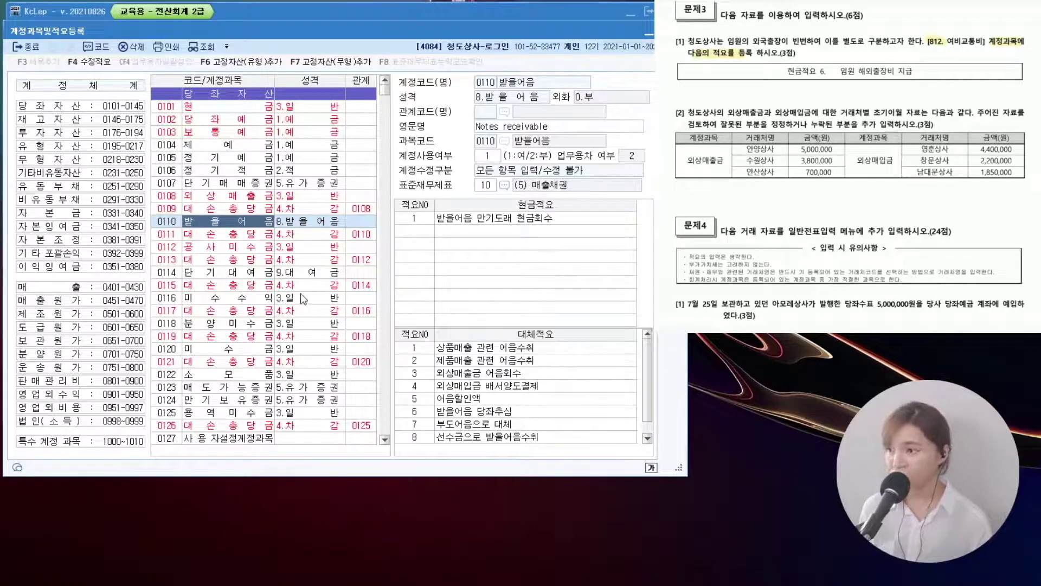
key("ctrl+f")
type("812")
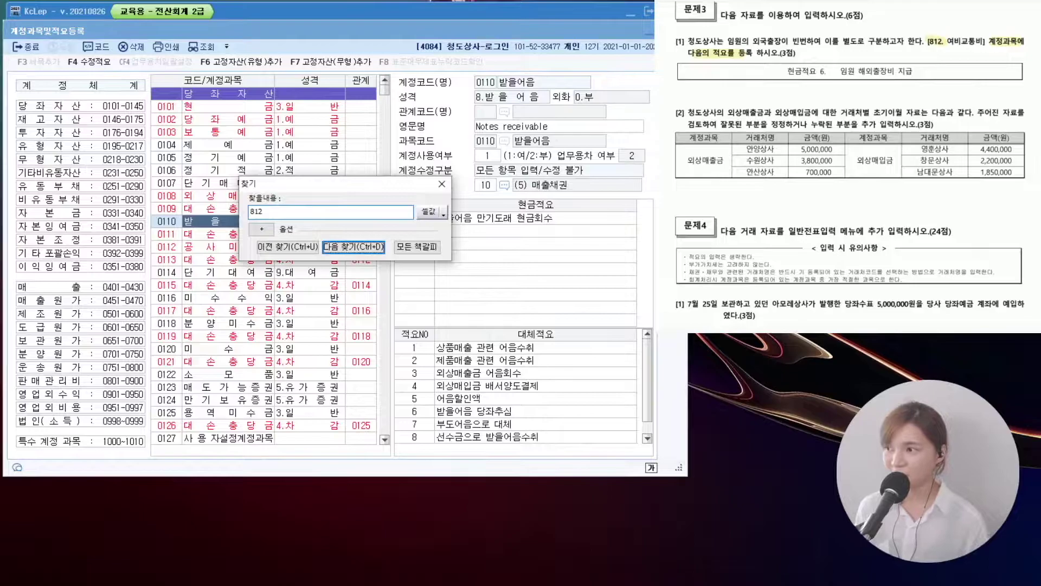
key("Return")
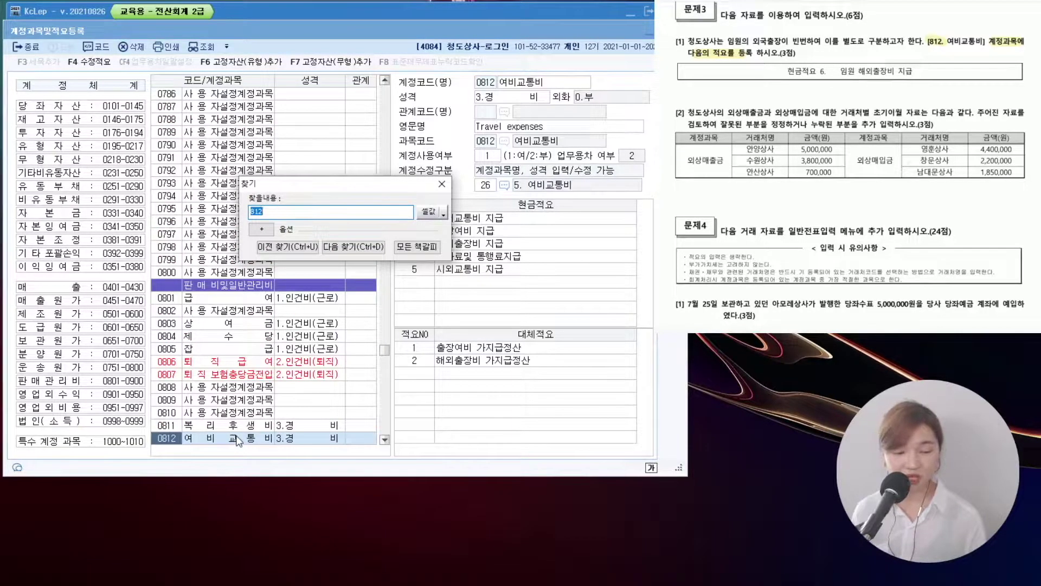
key("Escape")
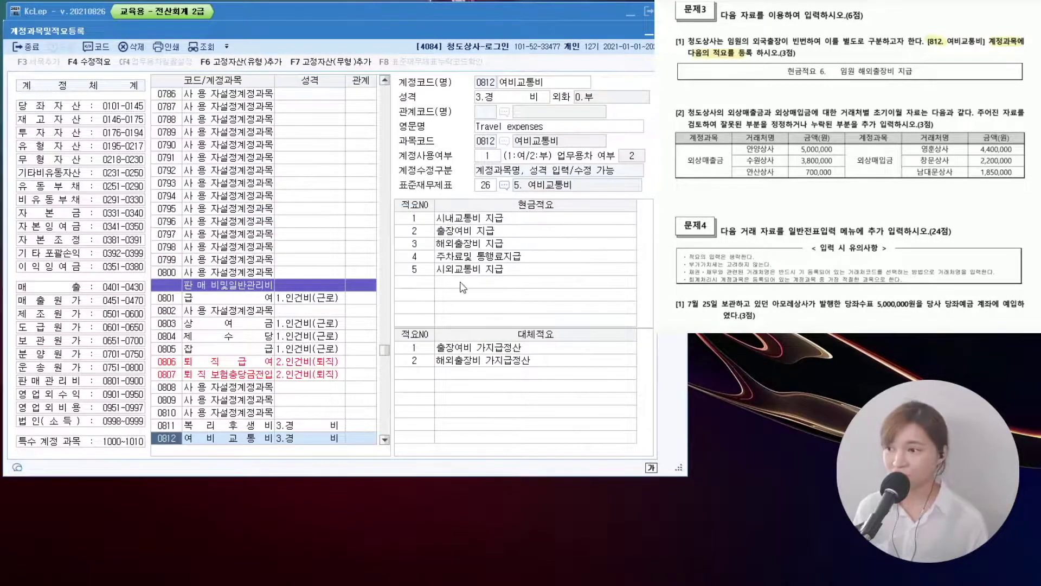
- Register cash memo (현금적요) number 6 for account 0812 as "임원 해외출장비 지급"
left_click_drag(393, 199, 643, 340)
left_click(410, 283)
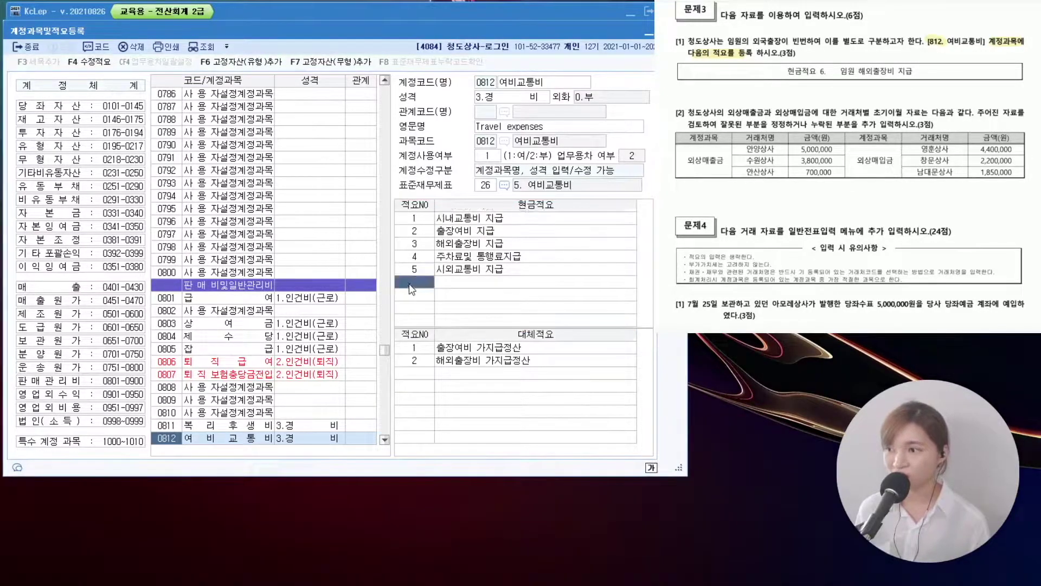
type("임원 해외")
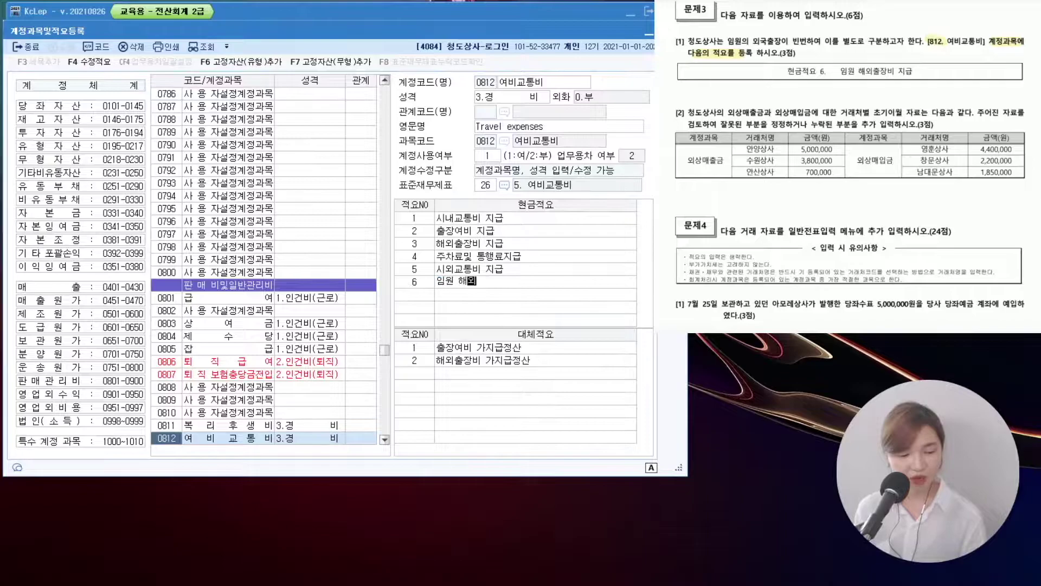
type("출장ㅂㅣ")
type("장비 ㅈ")
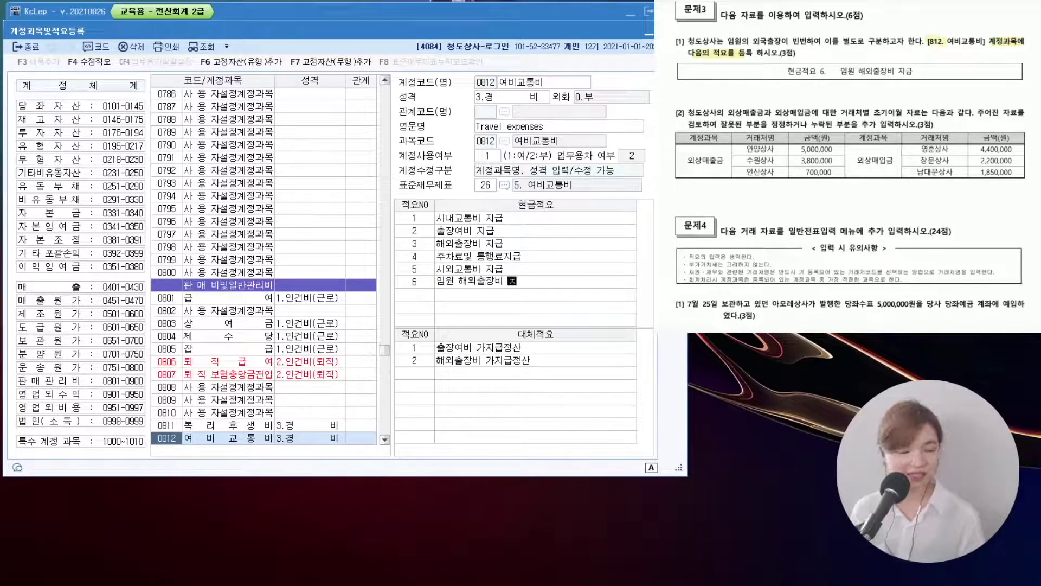
type("ㅣ급")
key("Return")
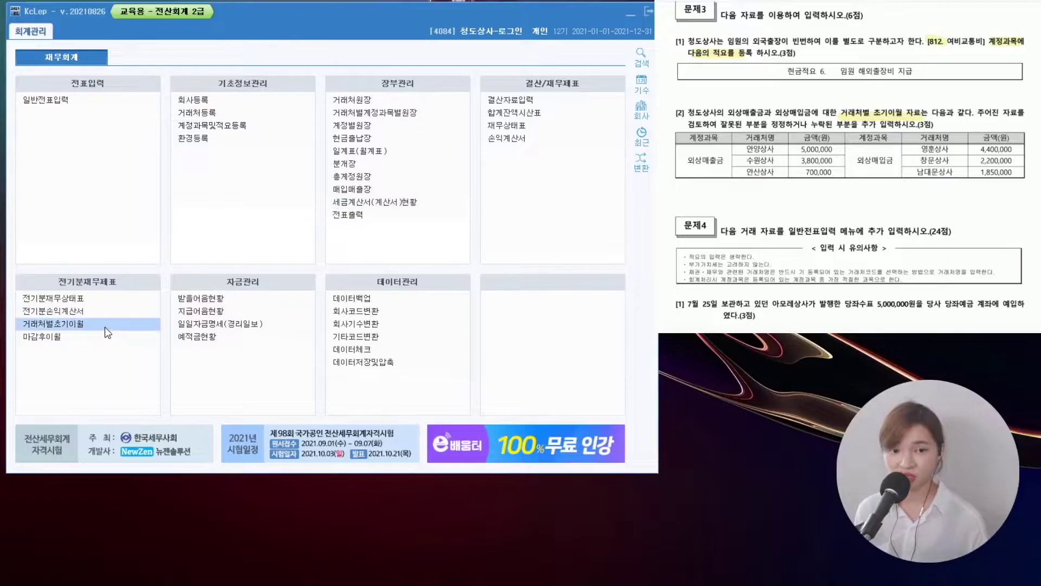
- In 거래처별초기이월, set the opening balance of 안양상사 under 0108 외상매출금 to 5,000,000
left_click(106, 327)
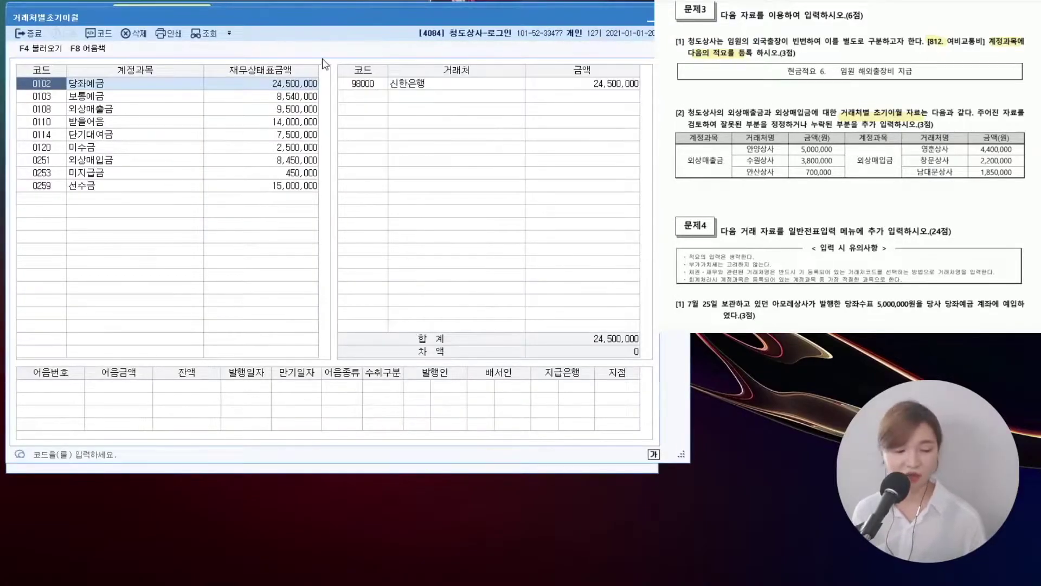
left_click(111, 110)
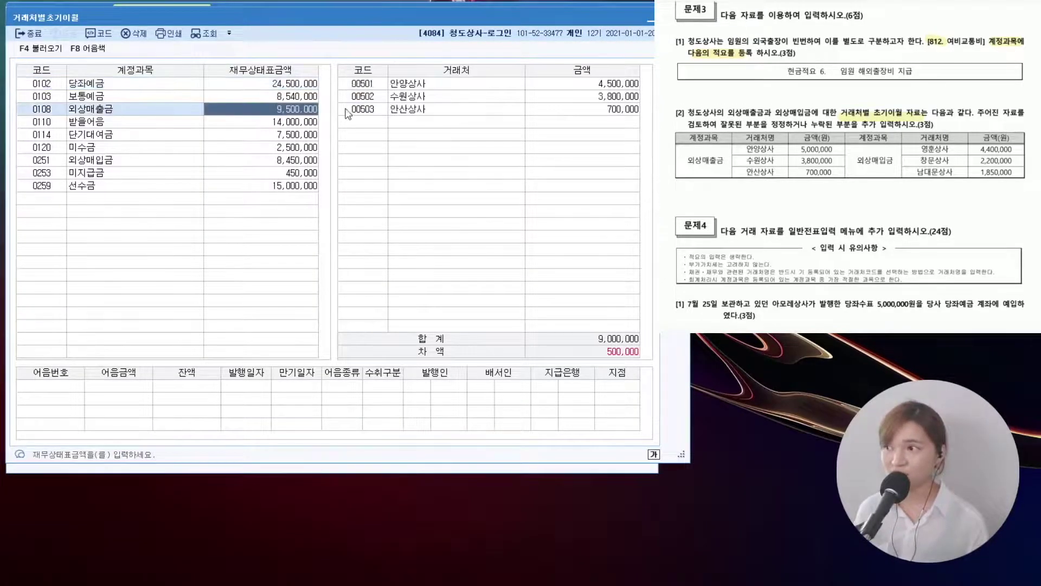
left_click(419, 87)
left_click(423, 109)
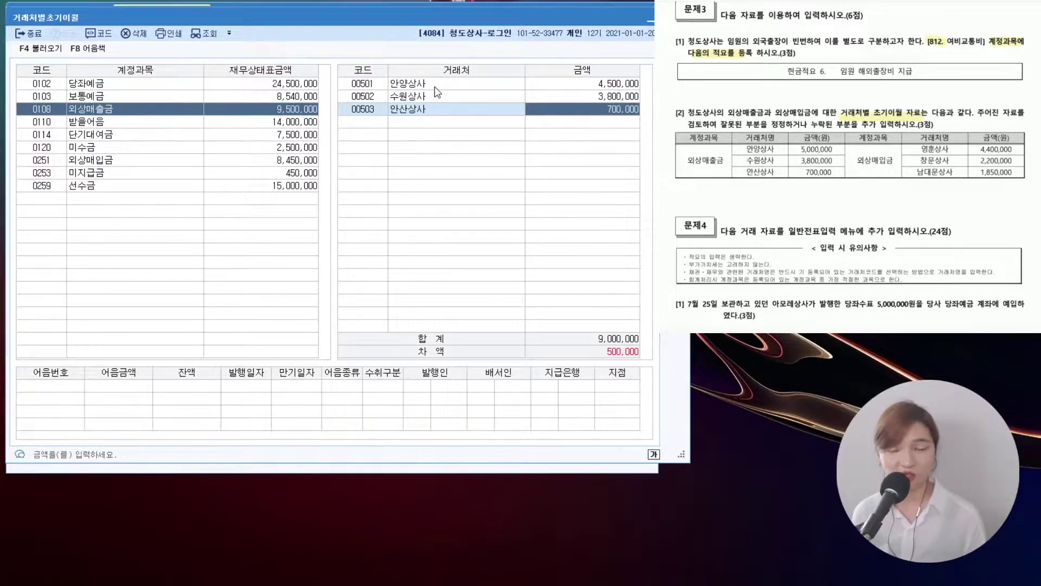
left_click(435, 86)
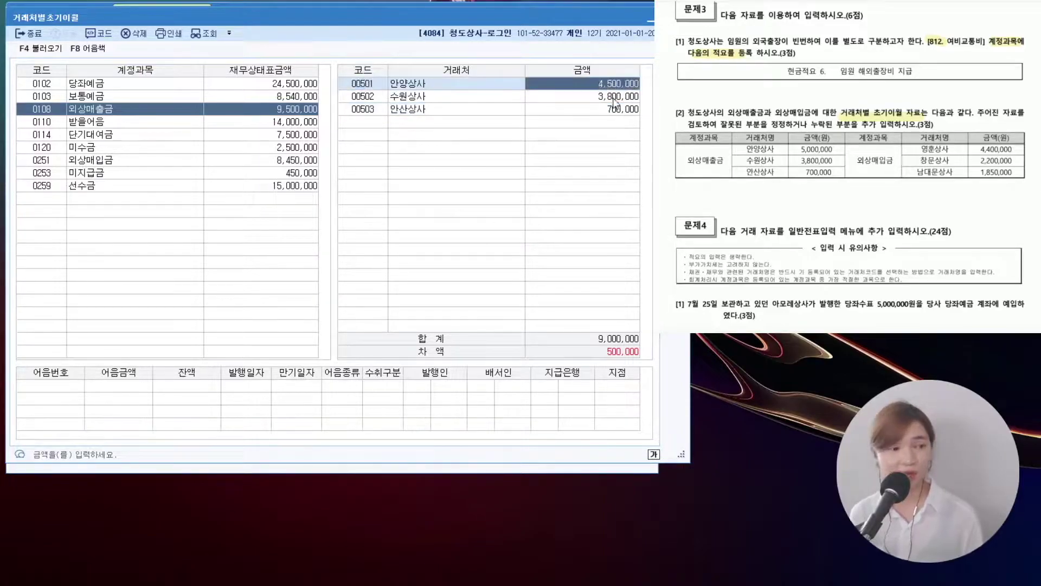
type("5000000")
key("Return")
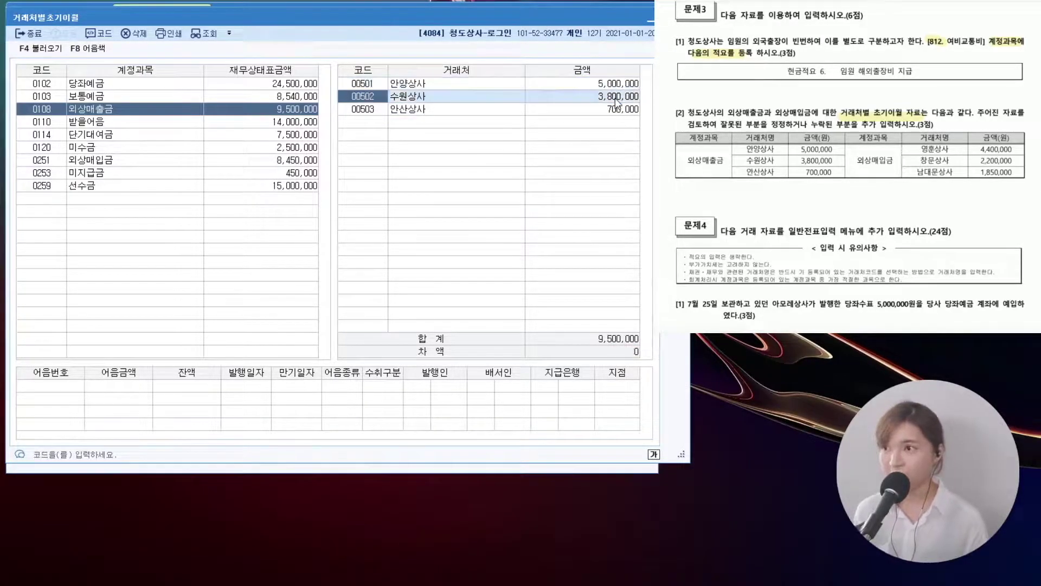
left_click(616, 111)
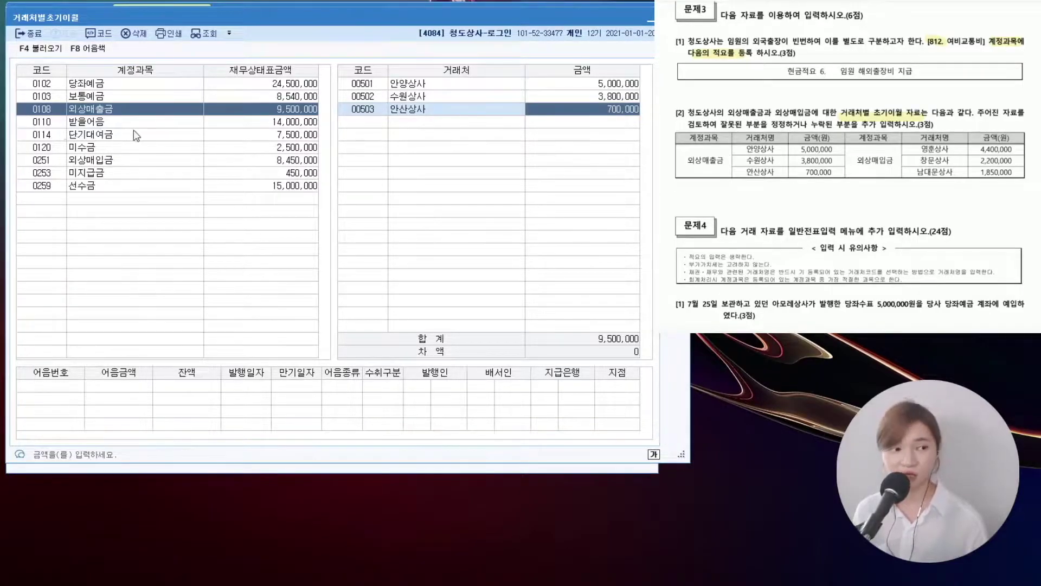
- Set the opening balance of 창문상사 under 0251 외상매입금 to 2,200,000
left_click(140, 161)
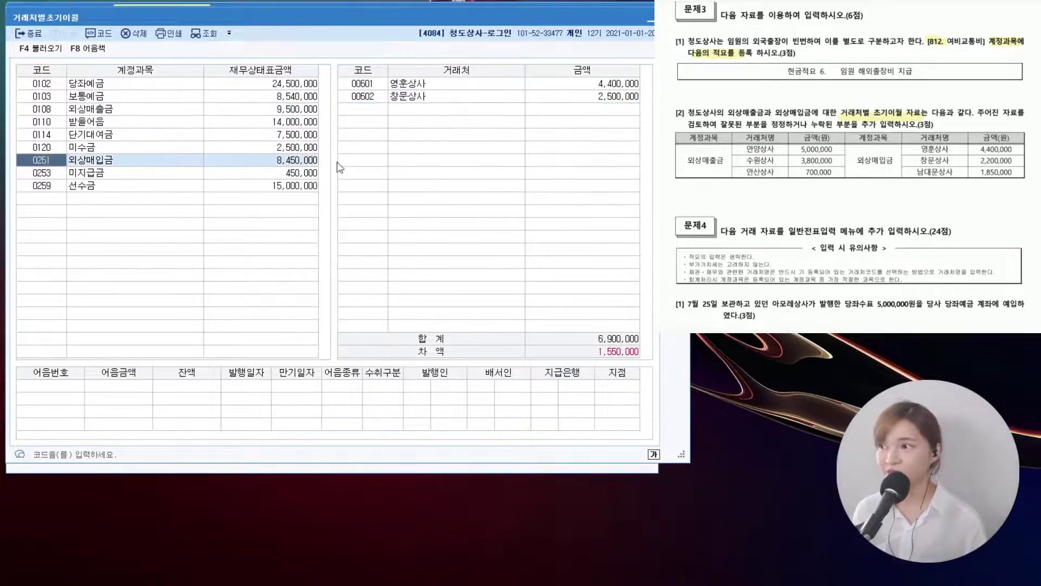
left_click(409, 86)
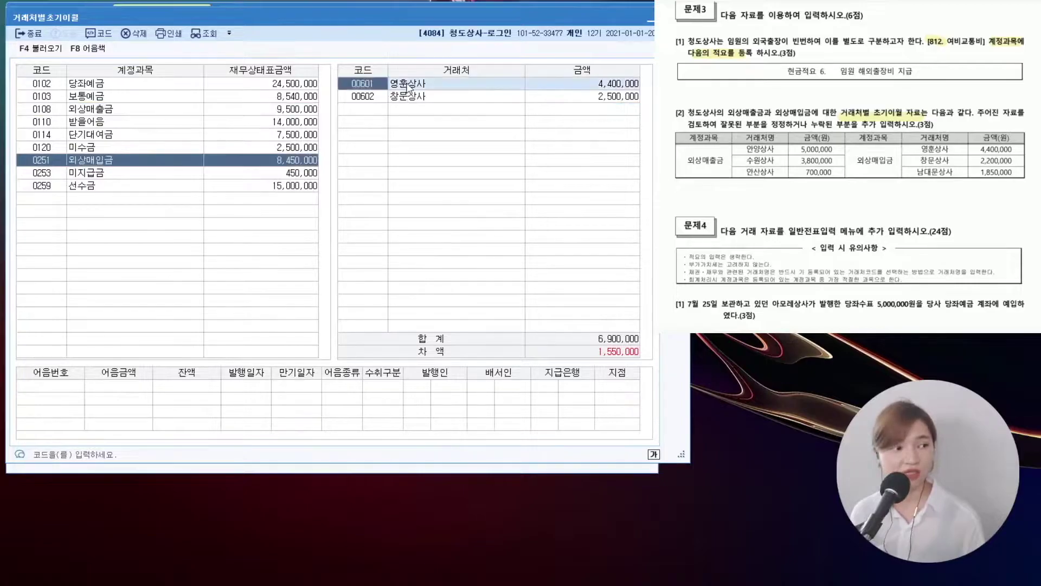
left_click(450, 97)
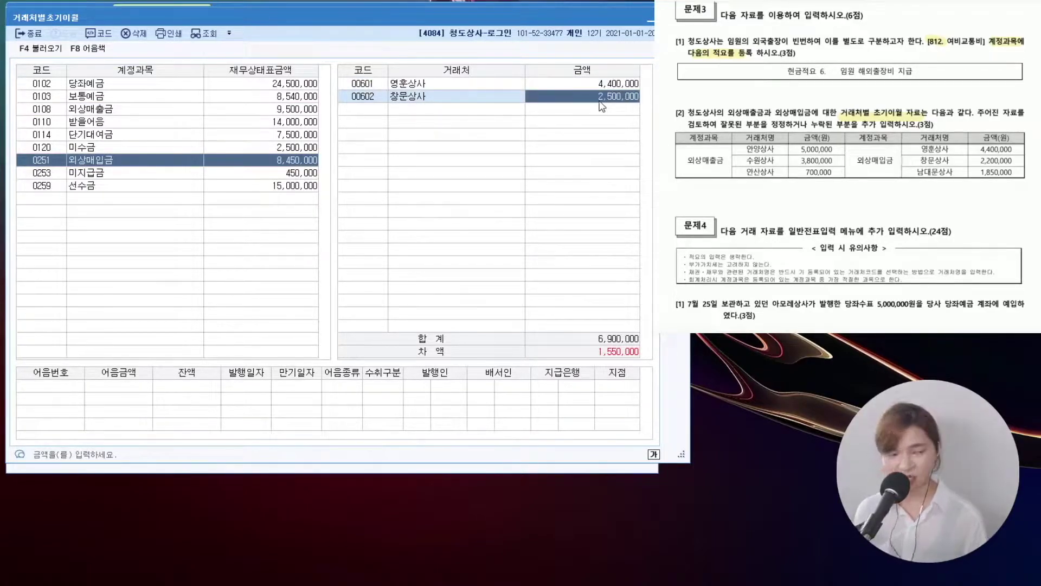
type("2200000")
key("Return")
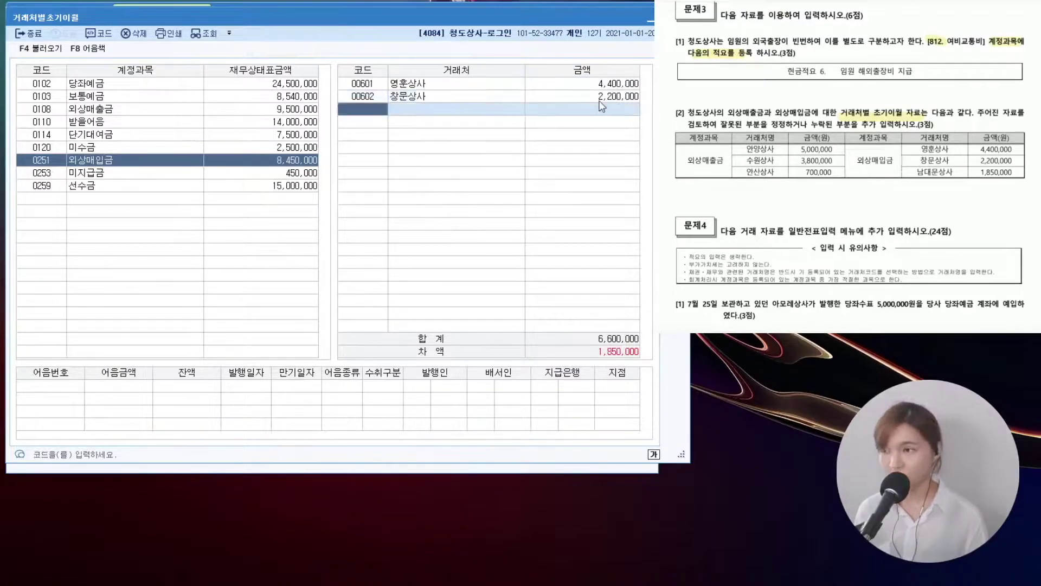
- Add the missing client 남대문상사 to 0251 외상매입금 with an opening balance of 1,850,000
key("F2")
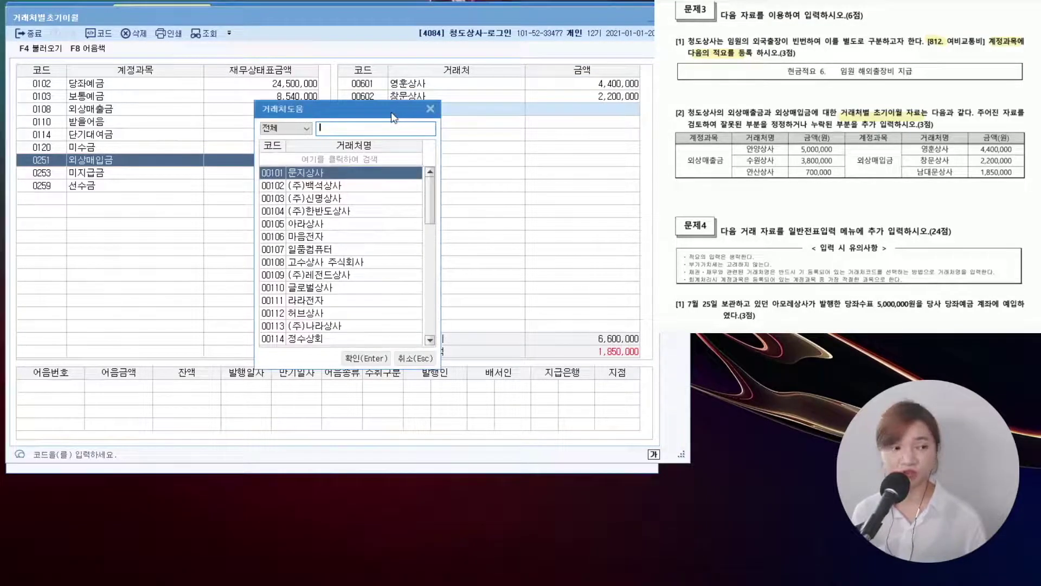
type("ㅁ남")
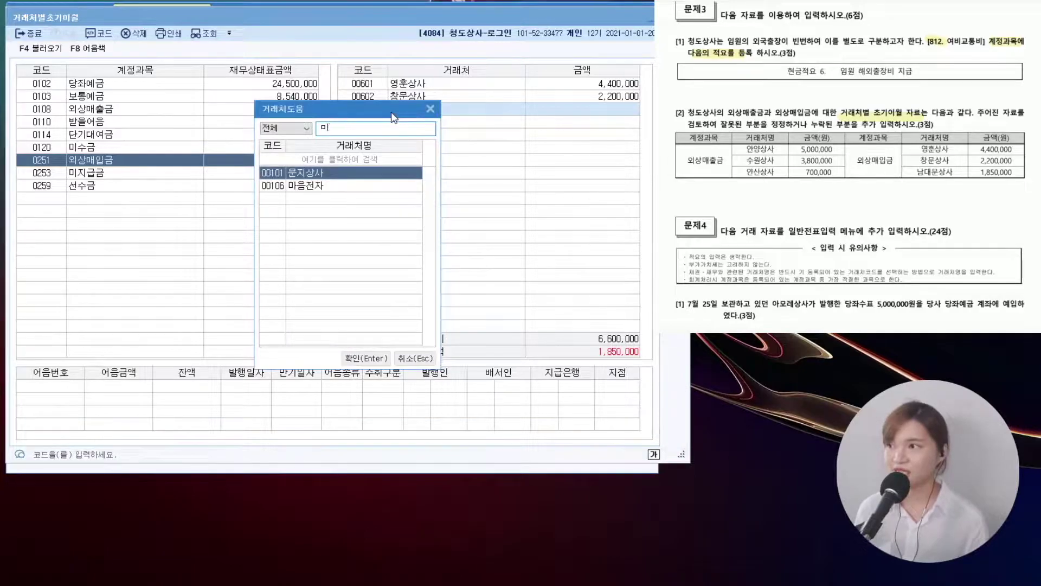
key("Return")
type("1,850,000")
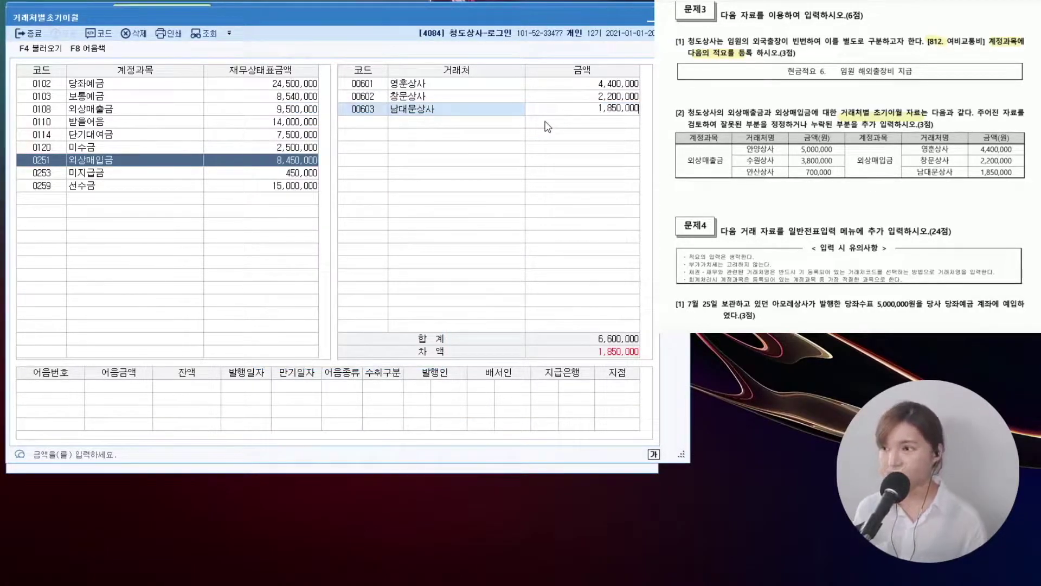
key("Return")
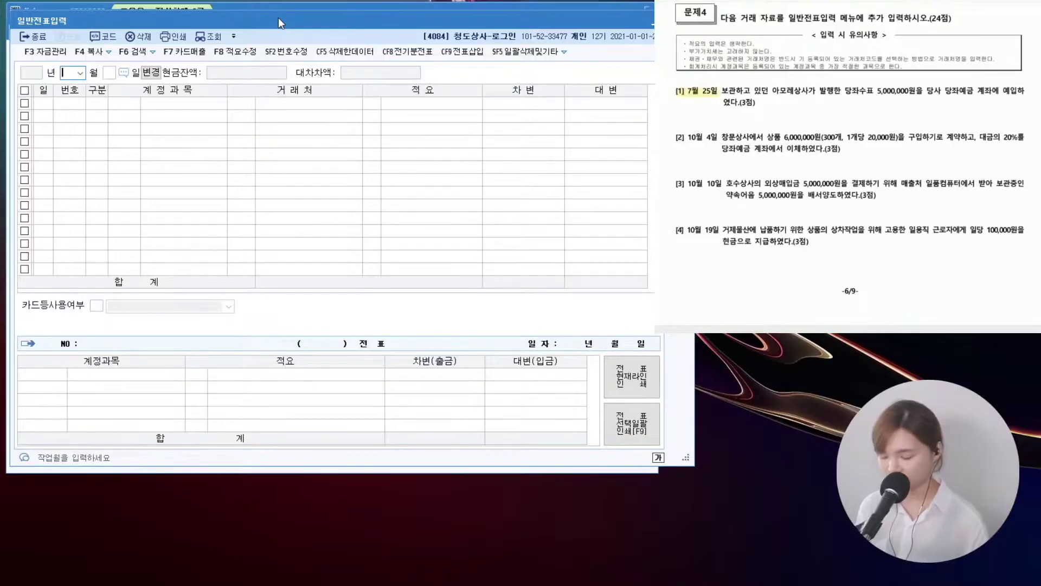
- In 일반전표입력, enter a July 25 debit line to 0102 당좌예금 for 5,000,000
type("07")
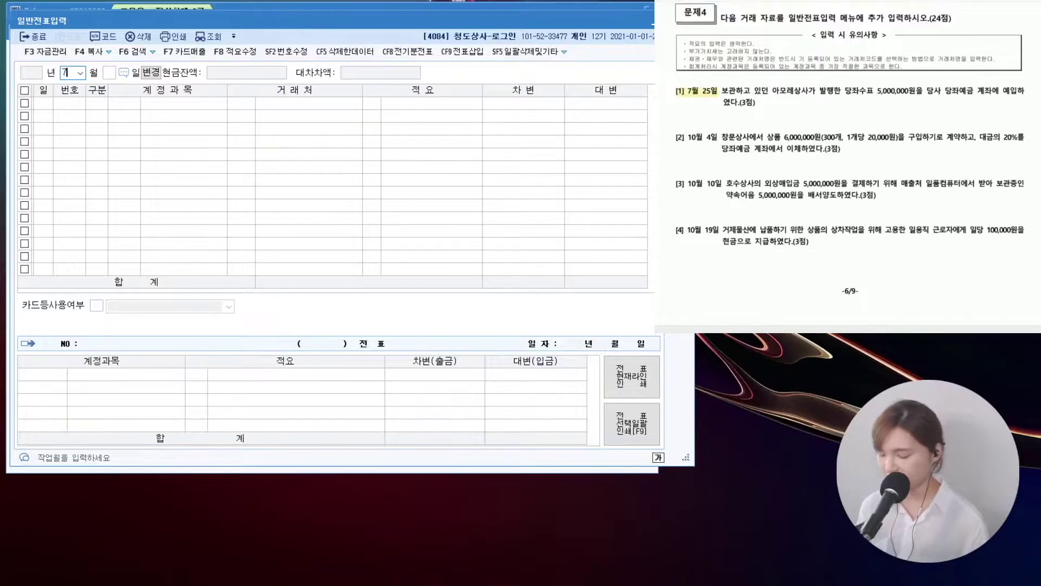
key("Return")
type("25")
key("Return")
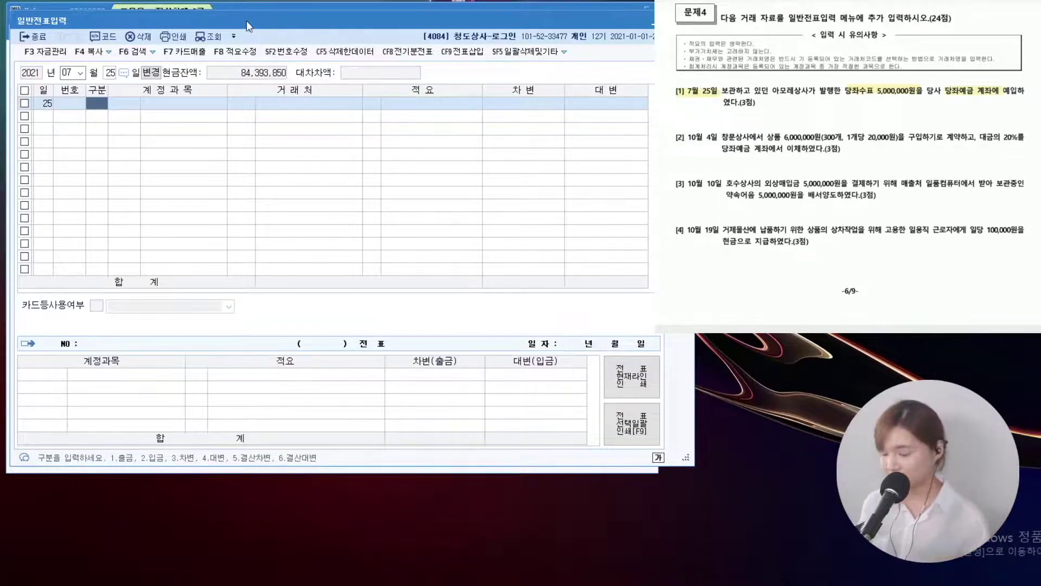
type("3")
key("Return")
type("당좌")
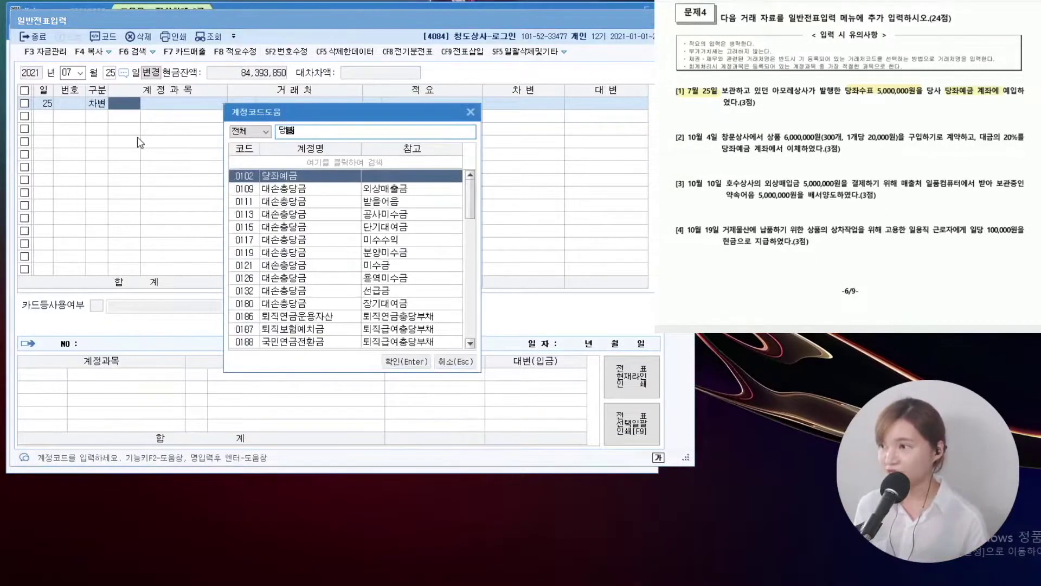
key("Return")
key("Return")
key("Return")
type("5")
key("plus")
key("plus")
key("Return")
- Make the second line of the July 25 entry a credit (대변) and enter 현금 as its account
type("5")
key("Return")
key("F2")
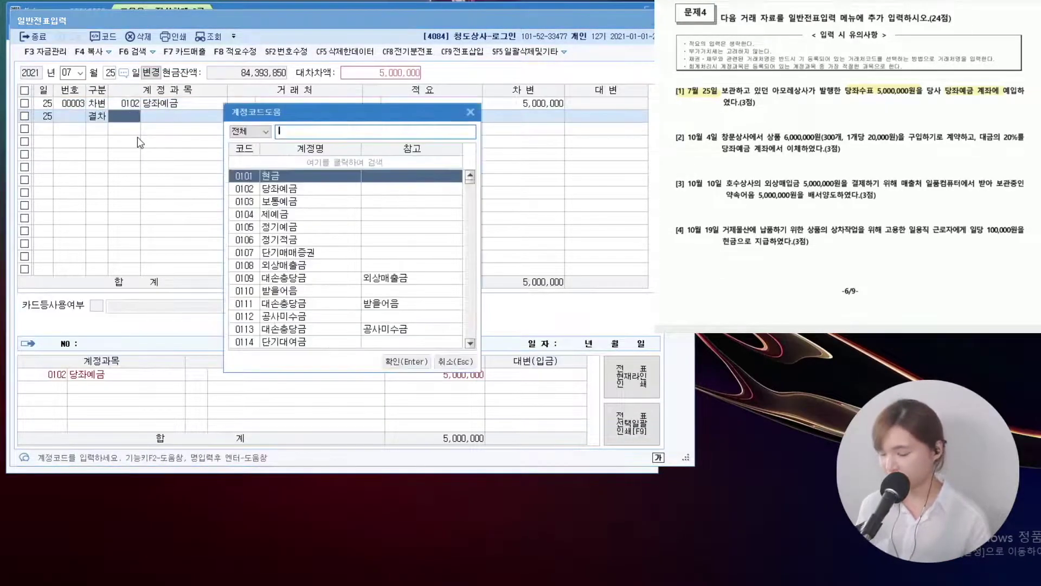
key("Escape")
type("4ㅎ")
key("Return")
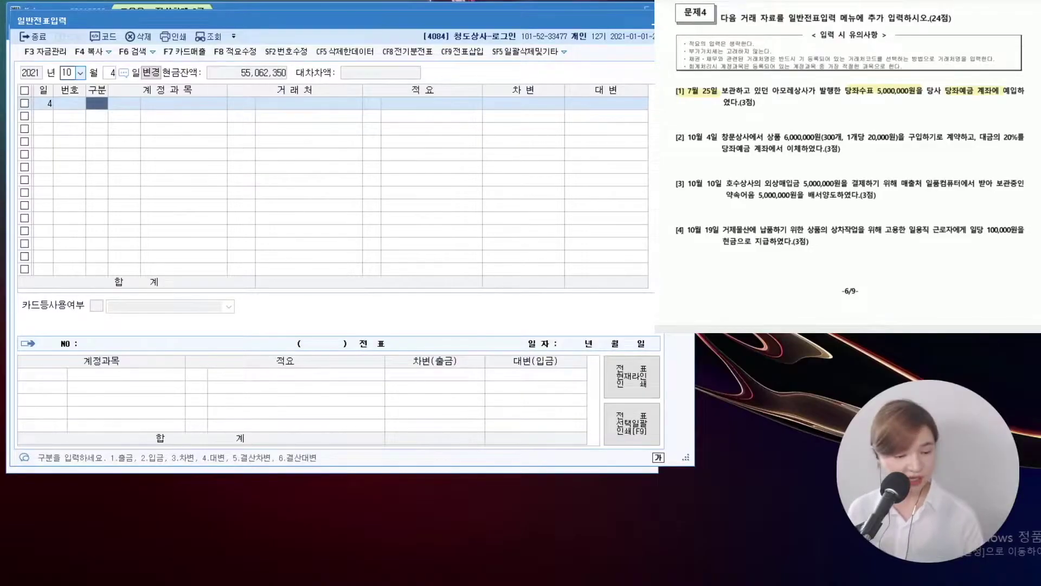
- Enter an October 4 debit line to 0131 선급금 with client 창문상사 for 1,200,000
scroll(847, 166, "down", 1)
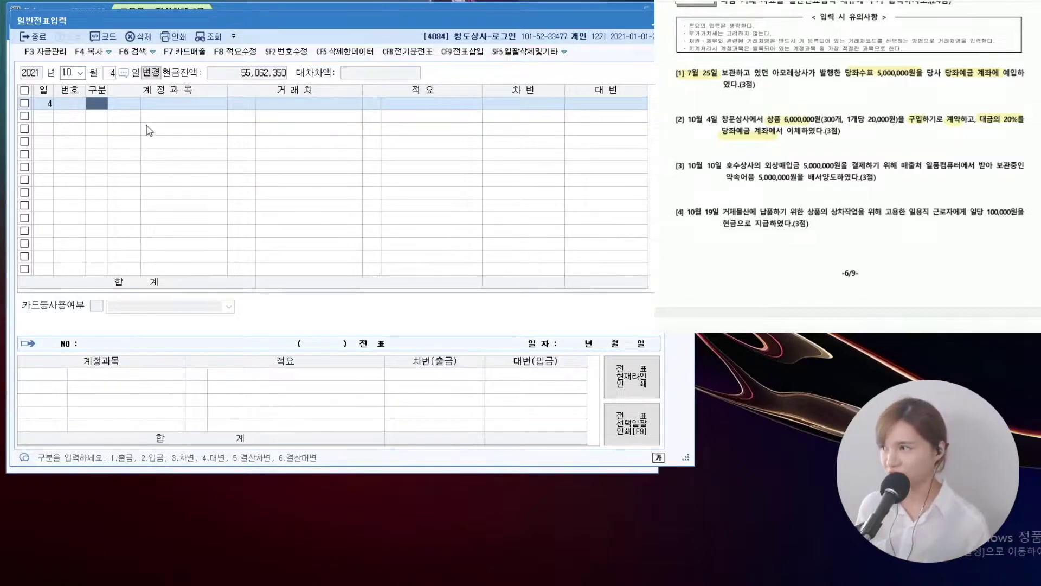
type("3")
key("Return")
type("선급")
key("Return")
key("F2")
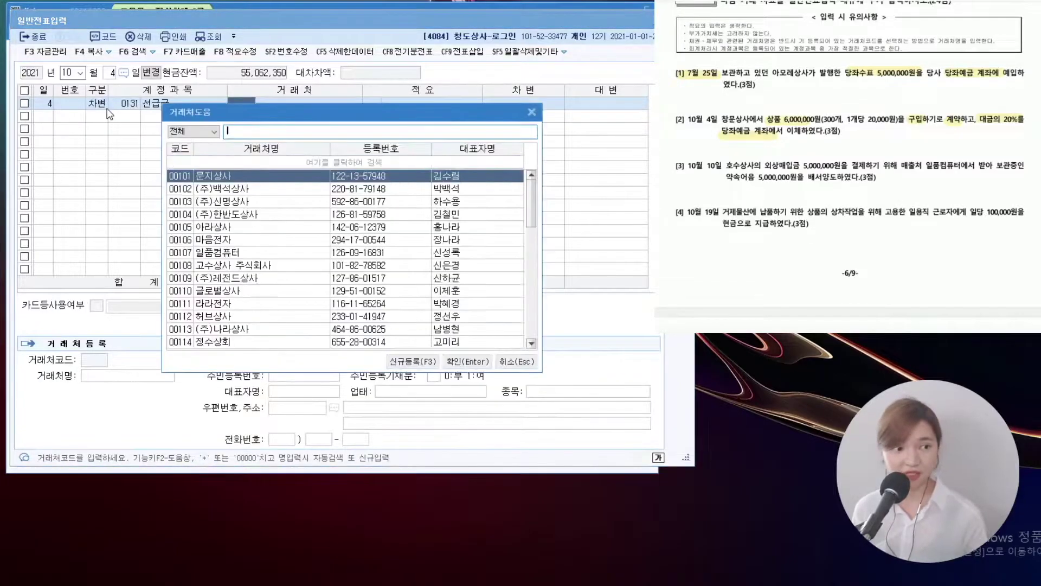
type("창문")
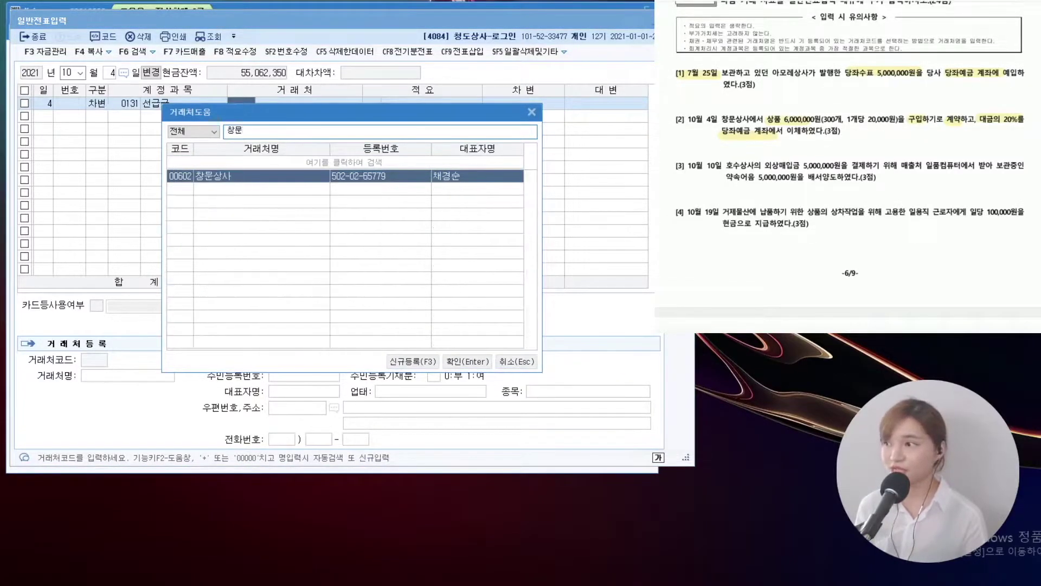
key("Return")
key("Return")
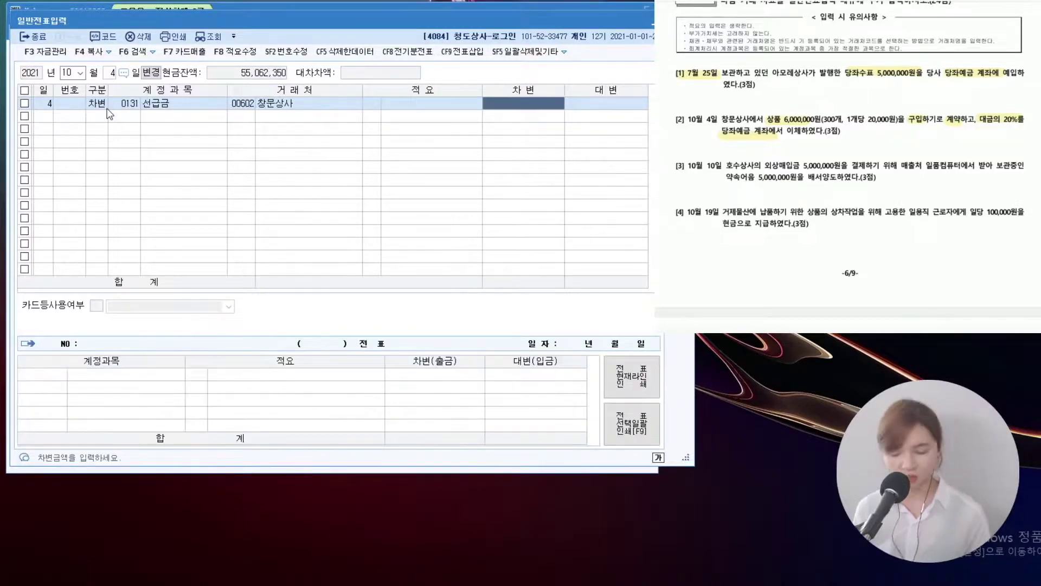
type("1200000")
key("Return")
- Add a credit line to the October 4 entry with 당좌예금 as its account
type("4")
key("Return")
key("F2")
type("당좌")
key("Return")
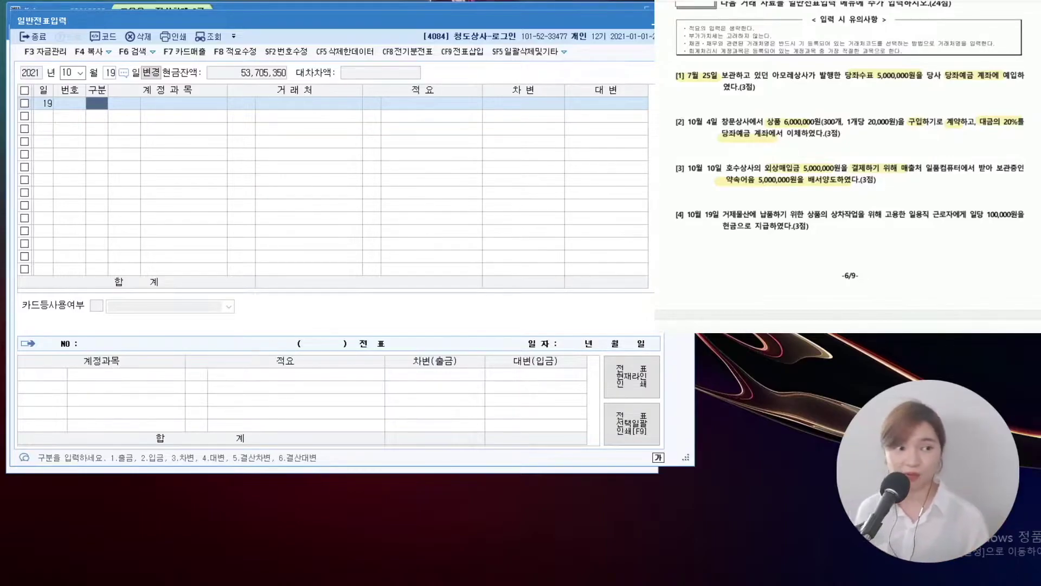
- Enter an October 10 debit line to 0251 외상매입금 with client 호수상사 for 5,000,000
type("3외상매입 ㅈ")
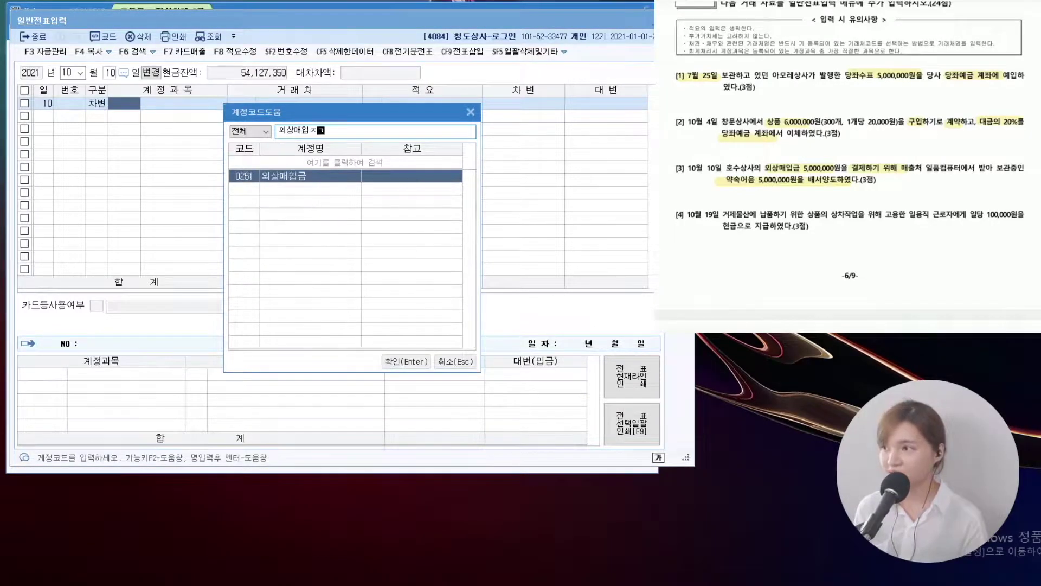
key("BackSpace")
key("Return")
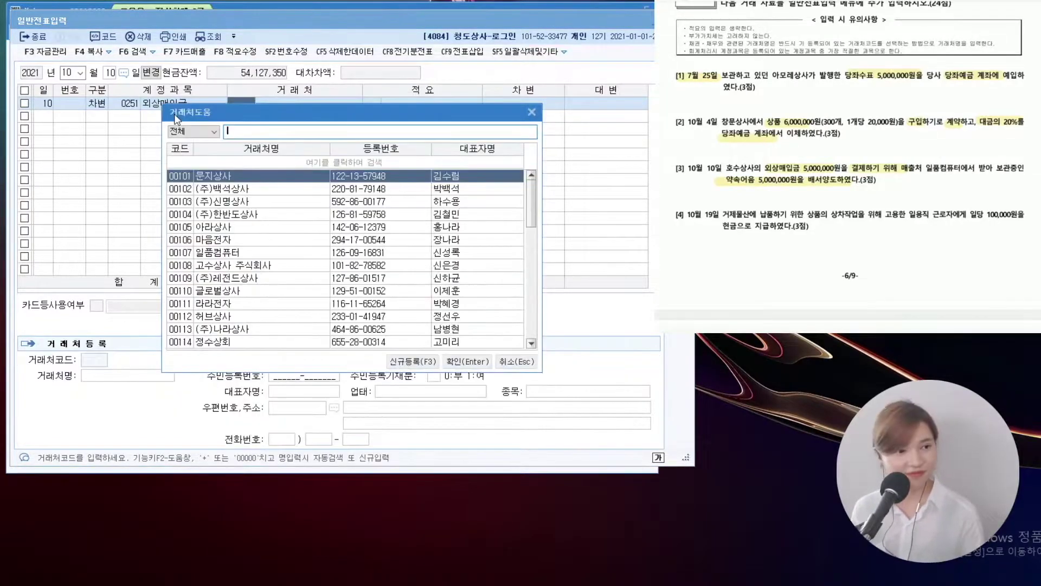
type("호수사")
key("Return")
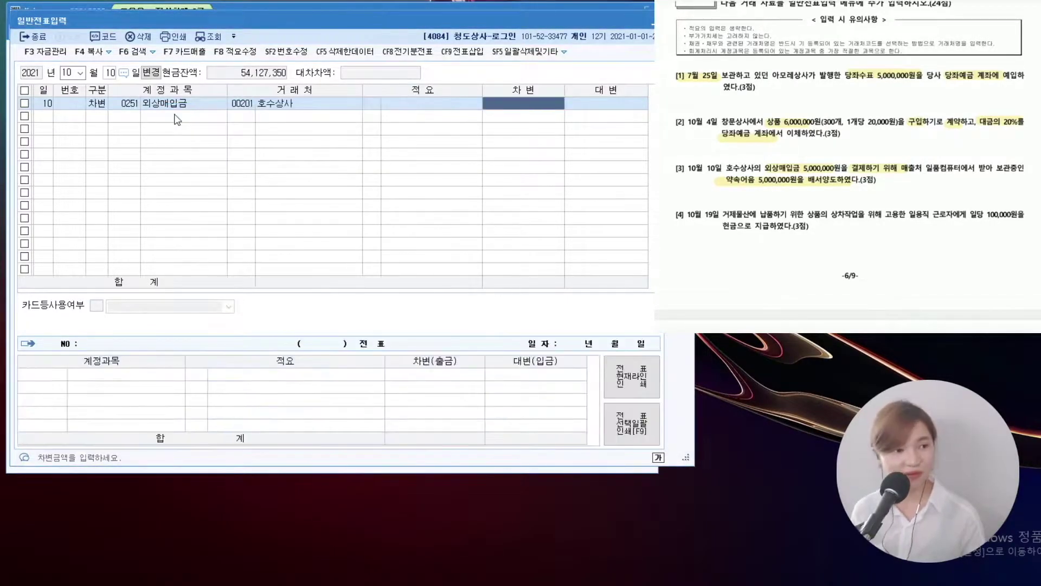
type("5000000")
key("Return")
- Add a credit line to the October 10 entry with 0110 받을어음 as its account and 일품컴퓨터 as its client
key("4")
key("F2")
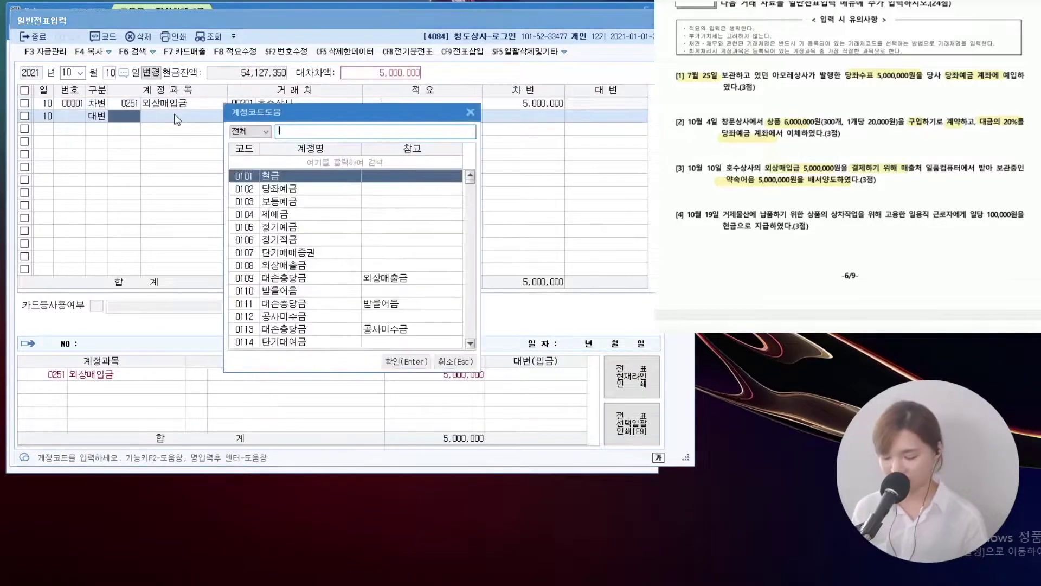
type("받을어")
key("Return")
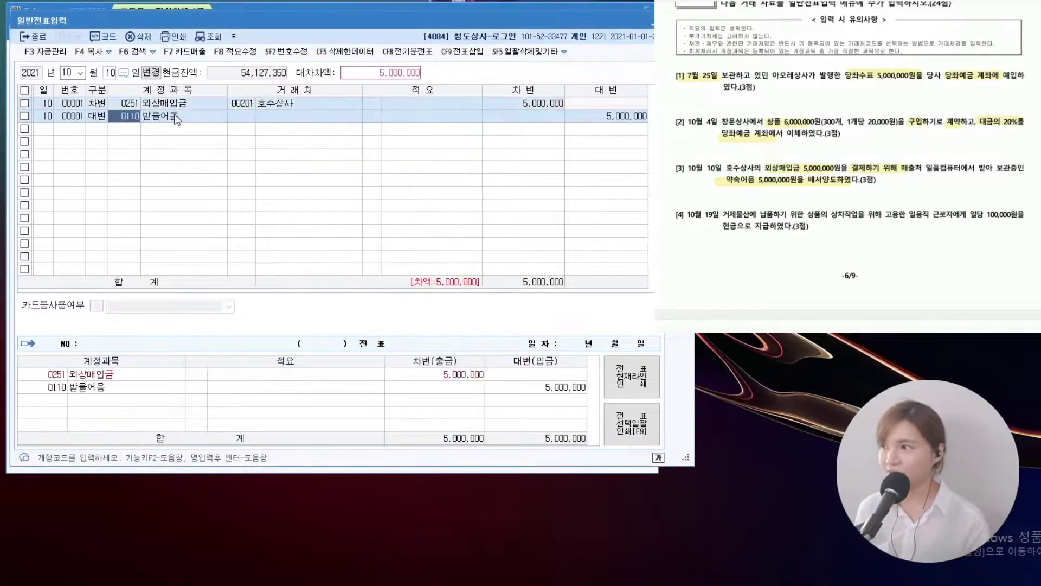
key("F2")
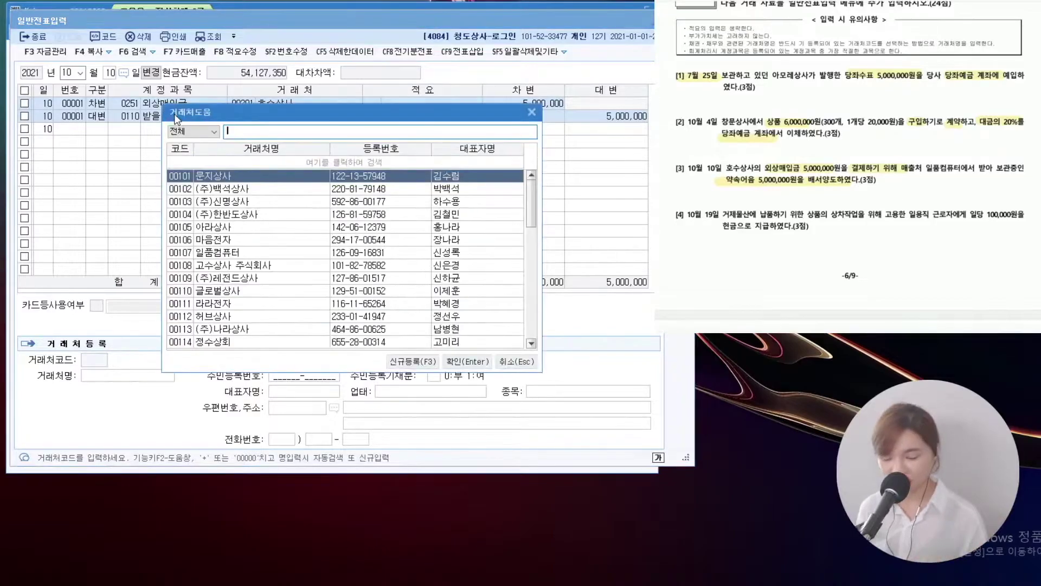
type("일품")
key("Return")
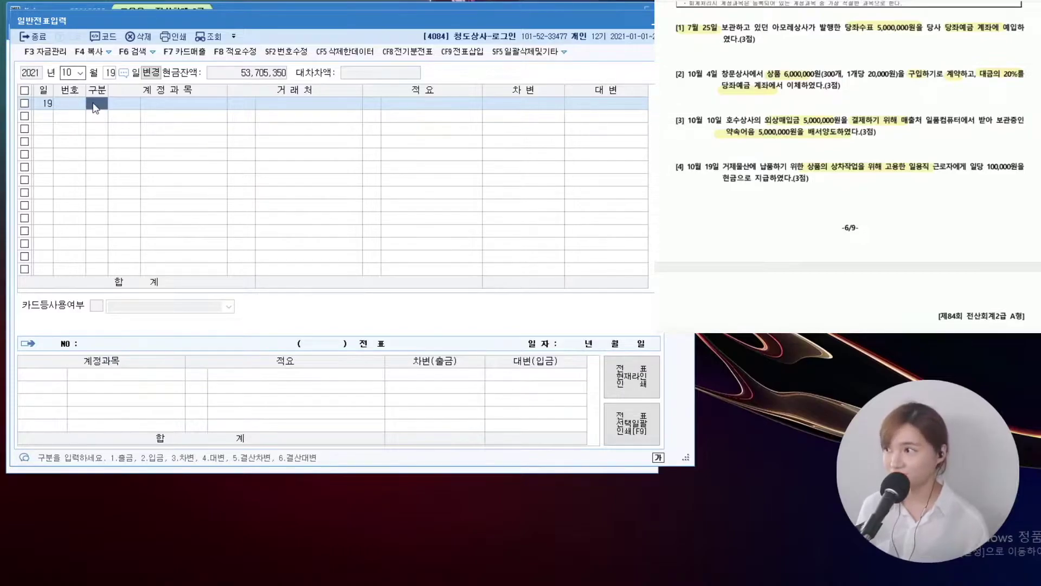
- Enter an October 19 debit line to 0805 잡급 (판매관리비) for 100,000
type("3")
key("Return")
type("잡급")
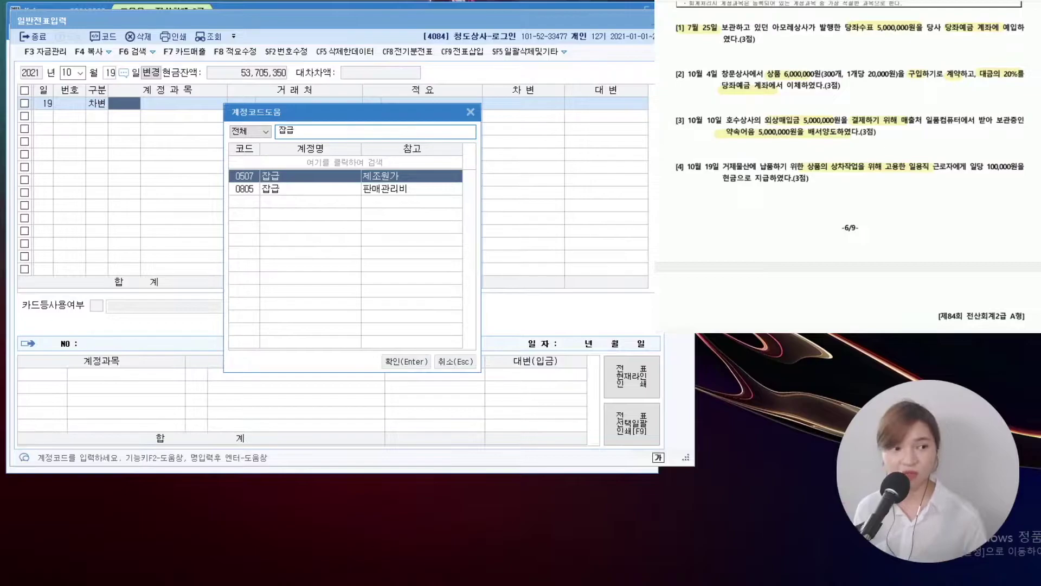
key("Down")
key("Return")
key("Return")
key("Return")
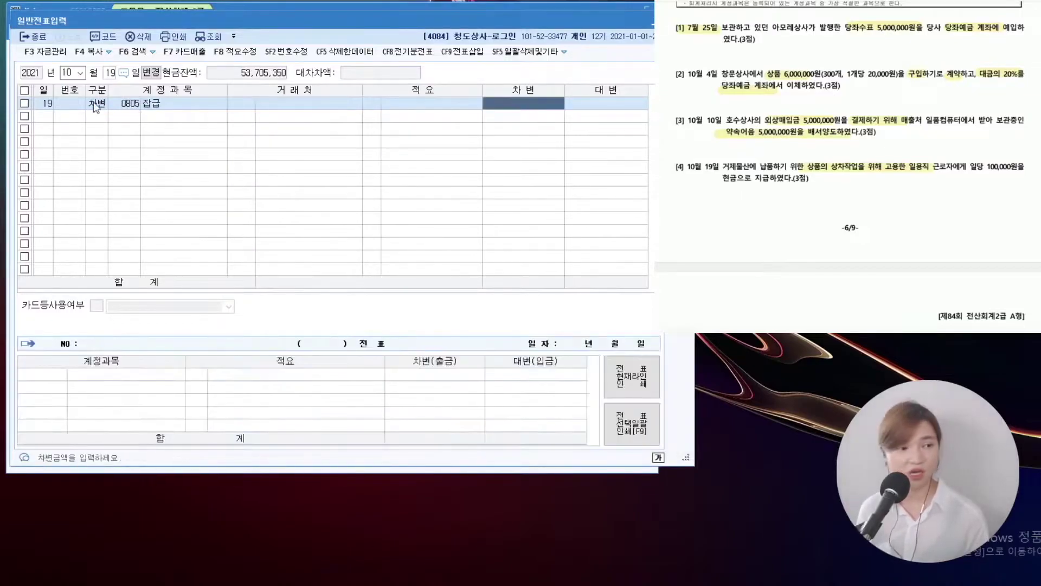
type("100000")
key("Return")
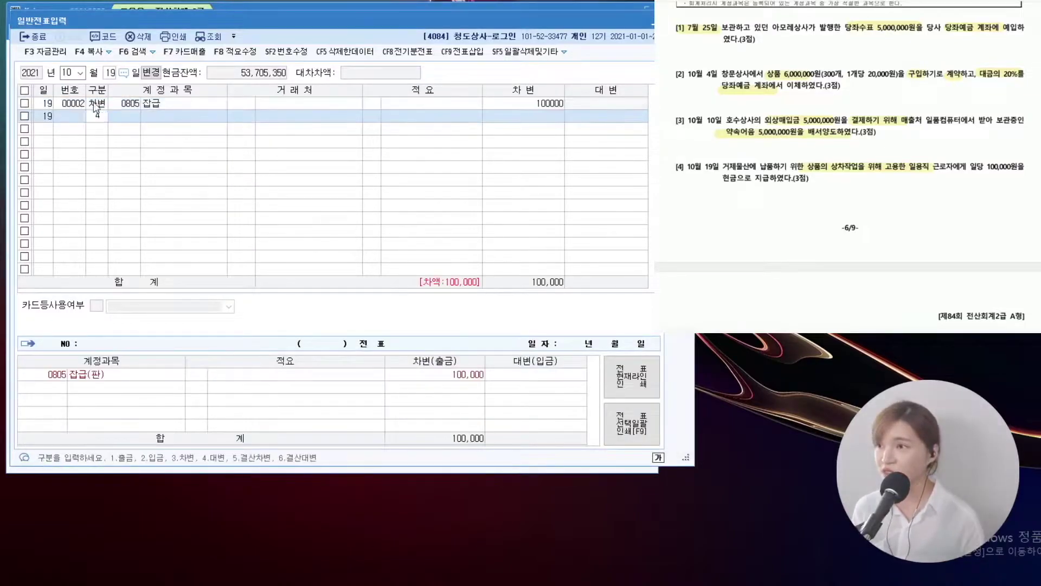
- Add a credit line to the October 19 entry with 현금 as its account
type("4")
key("Return")
key("F2")
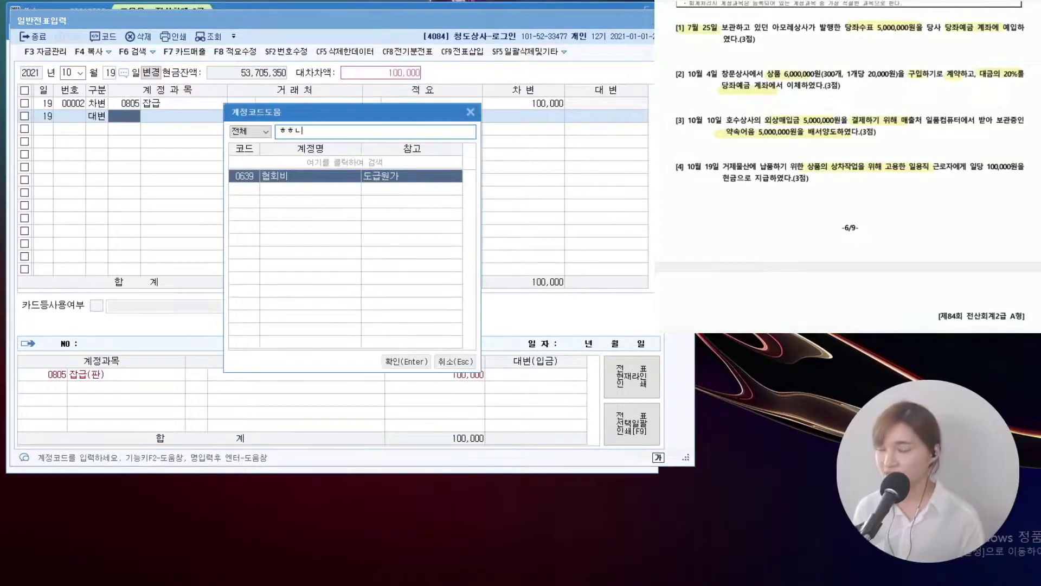
type("현금")
key("Return")
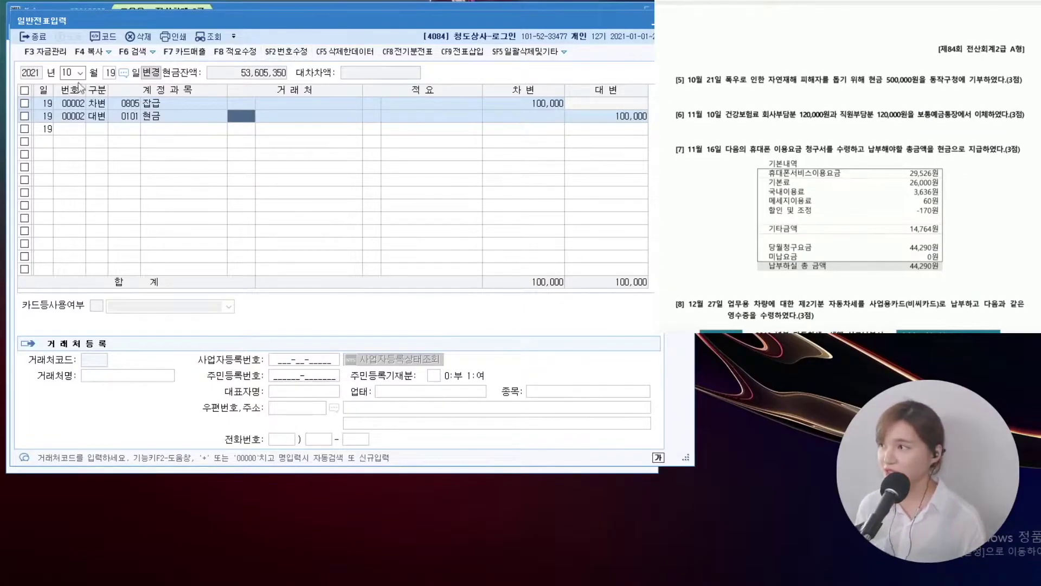
- Change the voucher date to October 21 and enter a debit line to 0953 기부금 for 500,000
left_click(109, 73)
type("21")
key("Return")
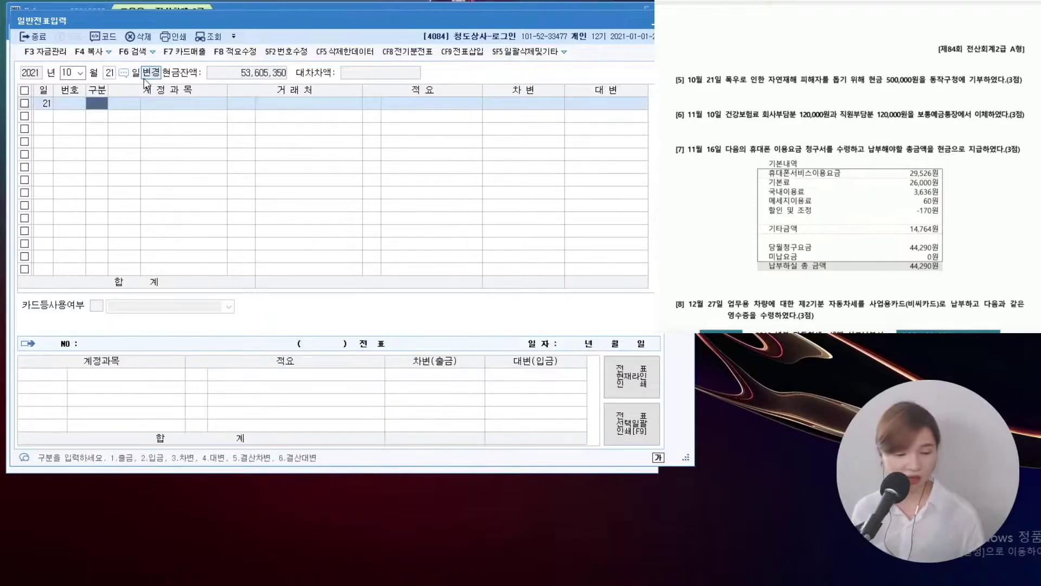
scroll(848, 168, "down", 1)
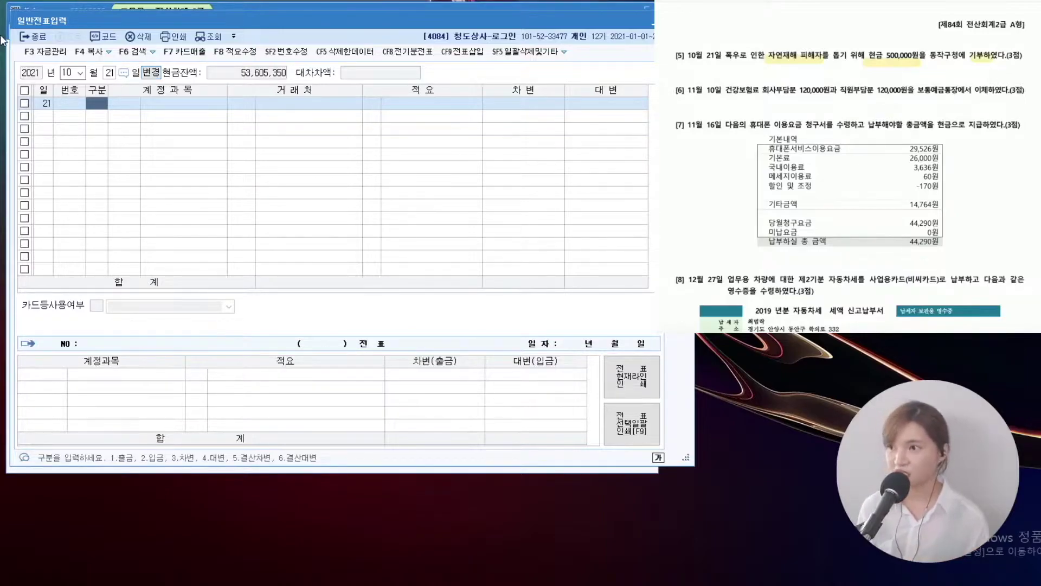
type("3")
key("Return")
type("ㄱㅣ부금")
key("Return")
key("Return")
key("Return")
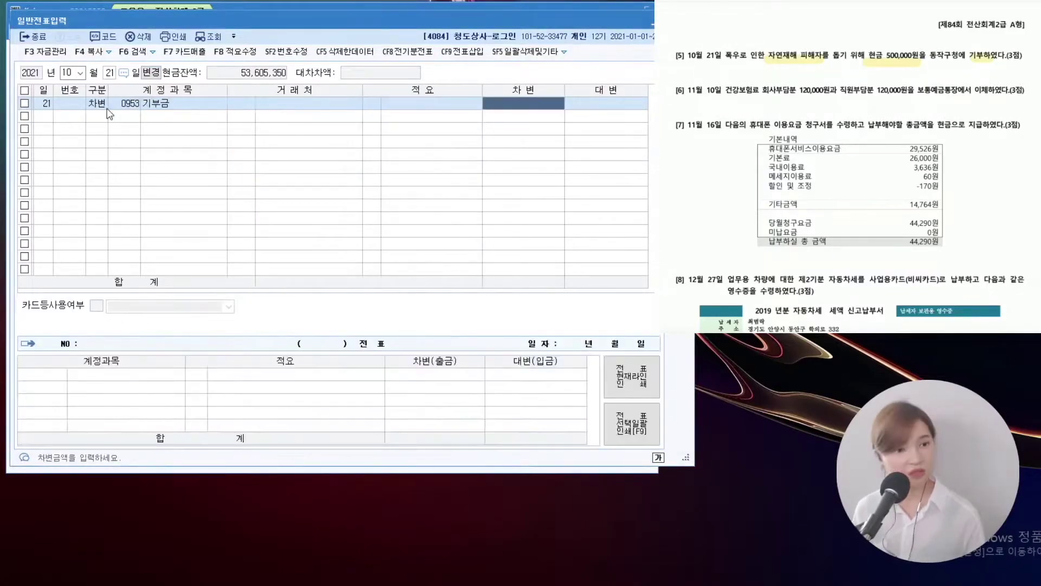
type("500000")
key("Return")
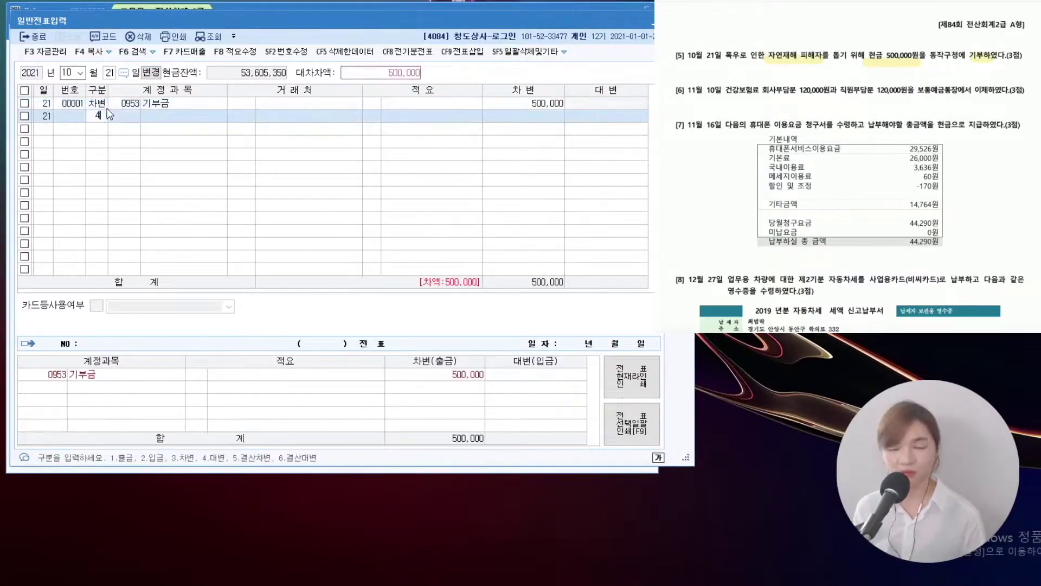
- Add a credit line to the October 21 entry with 현금 as its account
type("4")
key("Return")
key("F2")
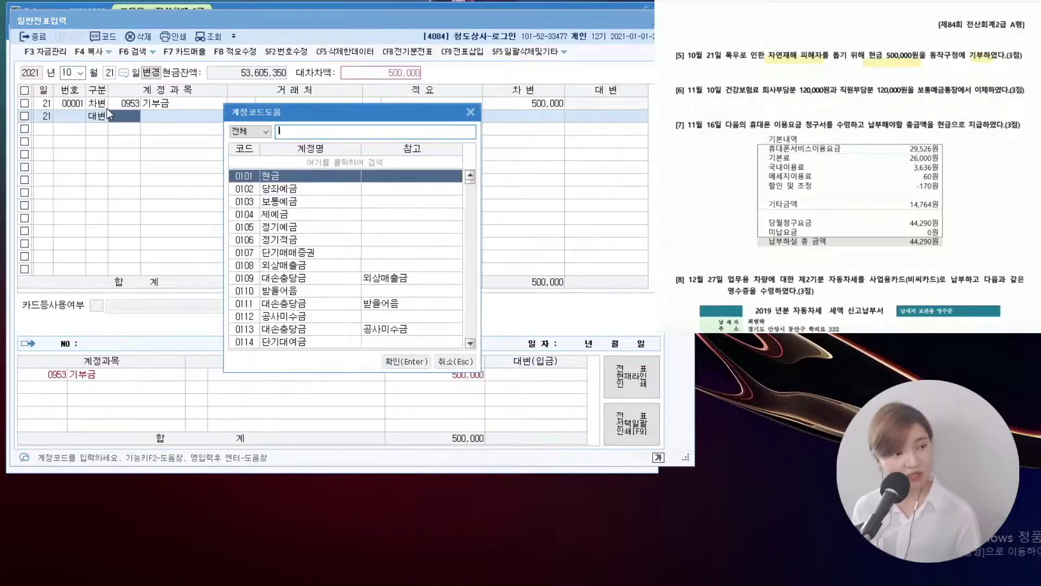
type("현금")
key("Return")
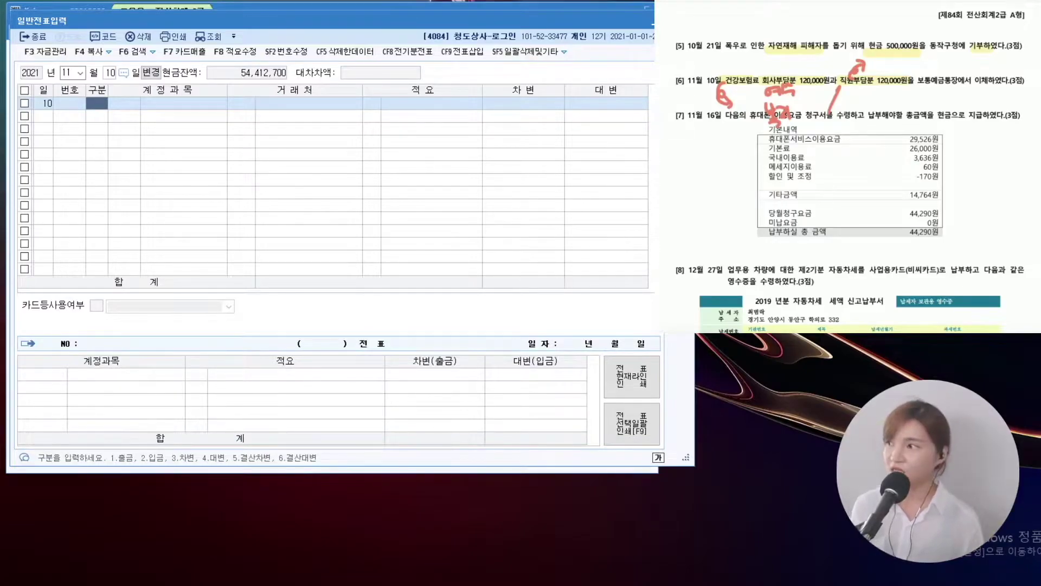
- Enter a November 10 debit line to 0254 예수금 for 120,000
type("3")
key("Return")
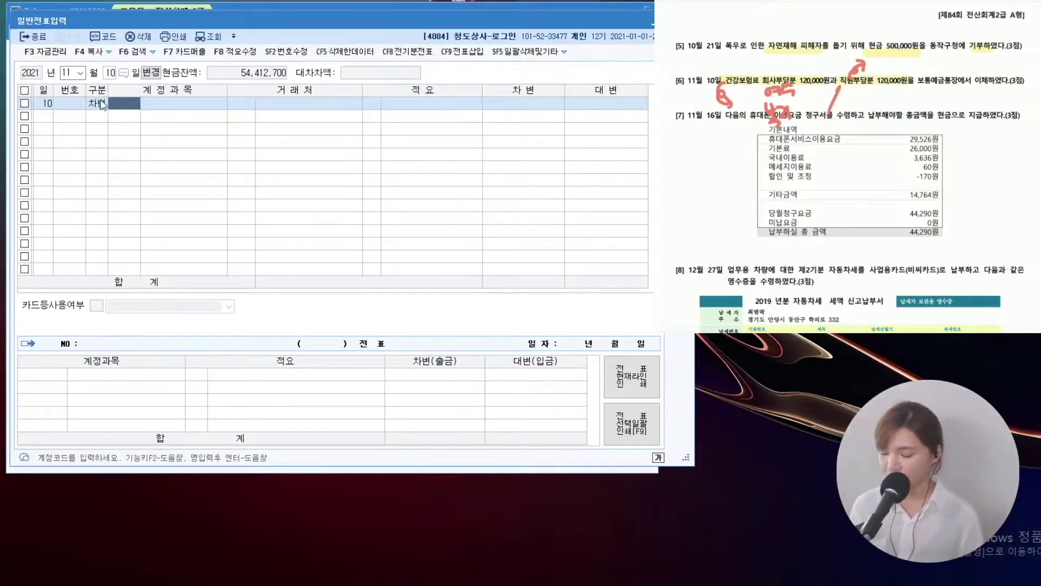
key("F2")
type("예수")
key("Return")
key("Return")
key("Return")
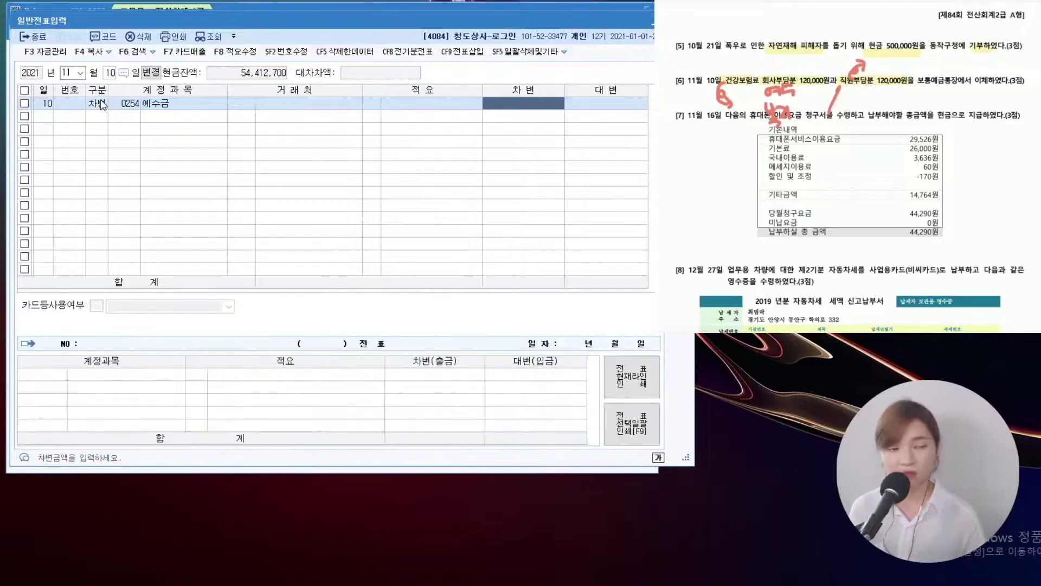
type("120000")
key("Return")
- Add a second debit line to the November 10 entry for 0811 복리후생비 (판매관리비) with 120,000
type("3")
key("Return")
key("F2")
type("복리휘")
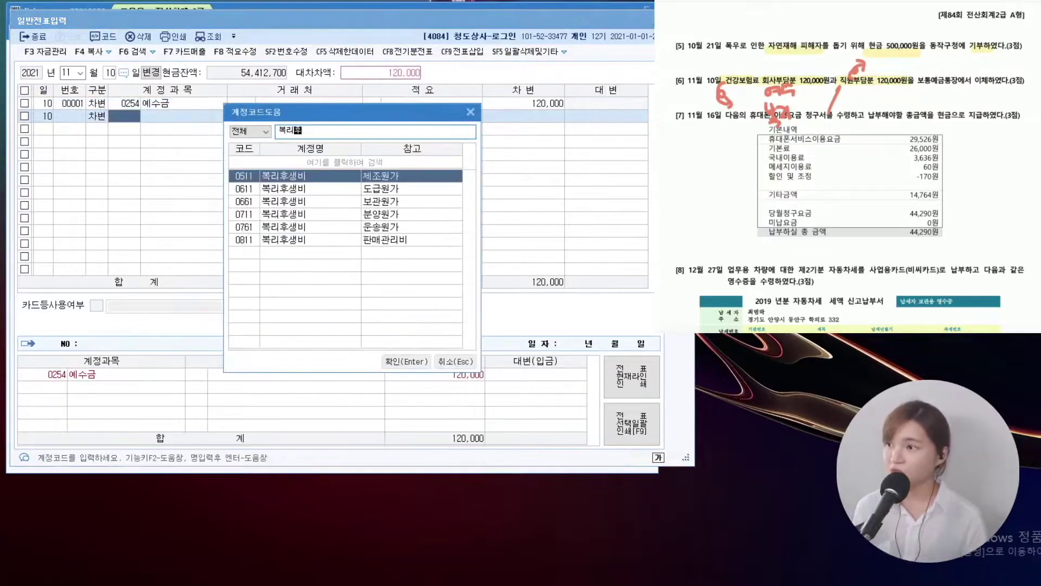
key("Down")
key("Down")
key("Down")
key("Down")
key("Down")
key("Return")
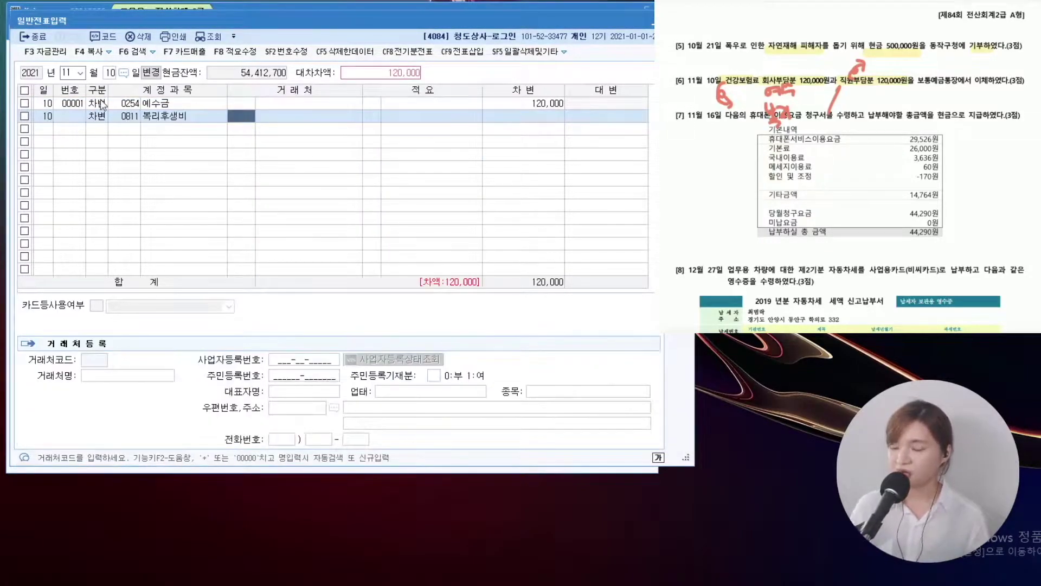
key("Return")
key("Return")
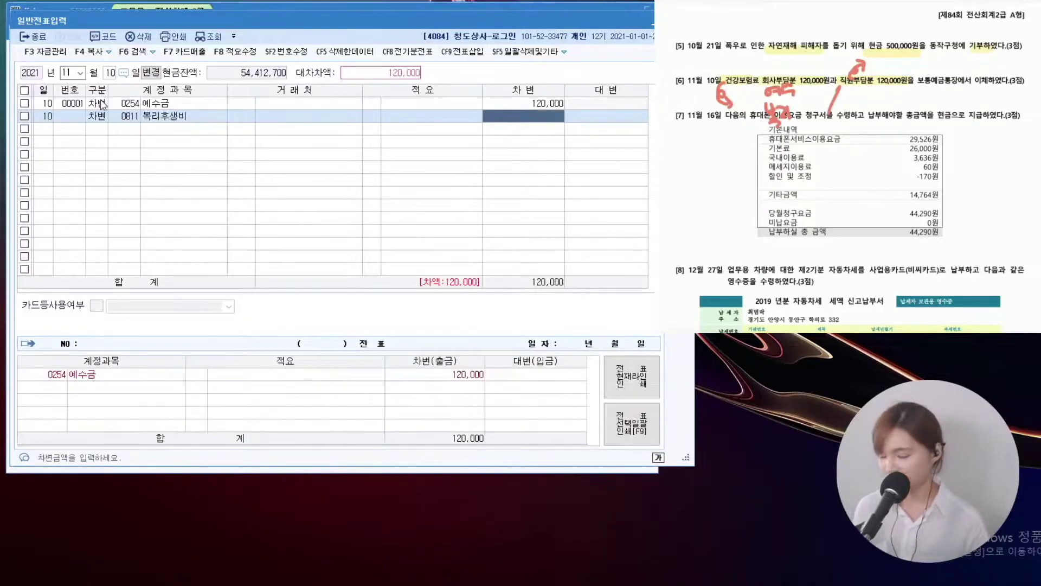
type("120000")
key("Return")
- Add a credit line to the November 10 entry with 보통예금 as its account
type("4")
key("Return")
key("F2")
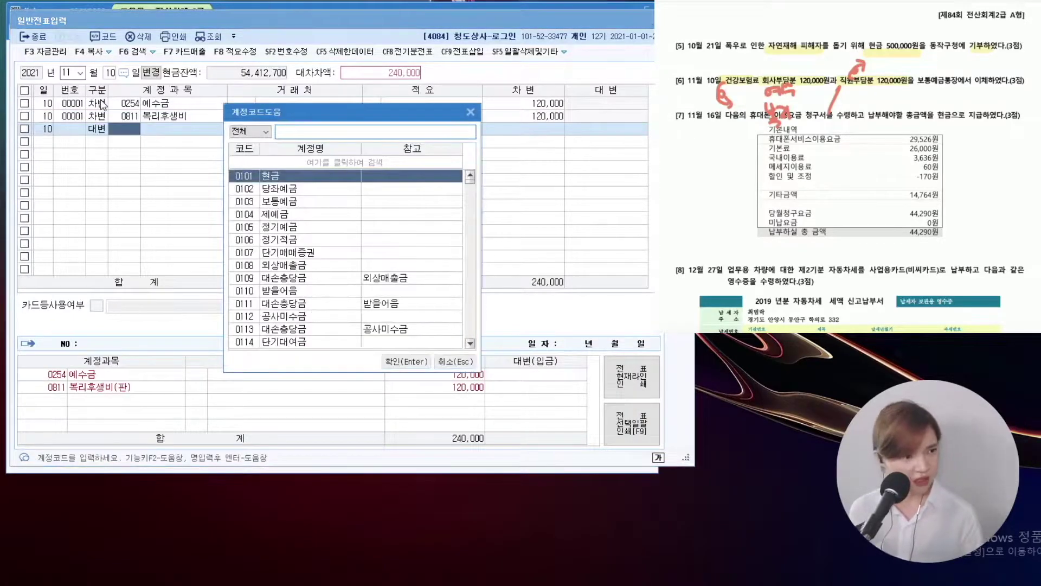
type("보통예")
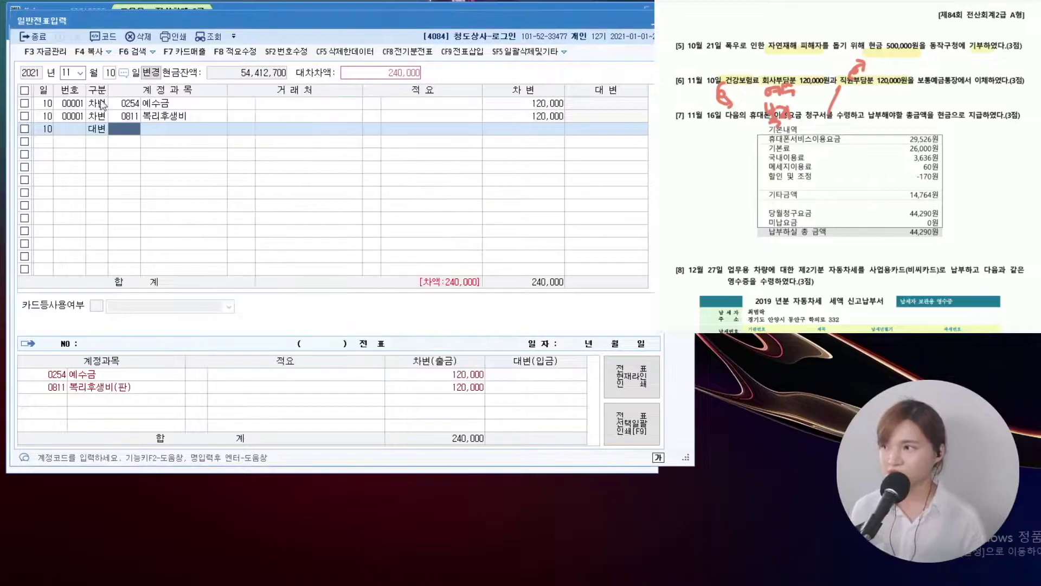
key("Return")
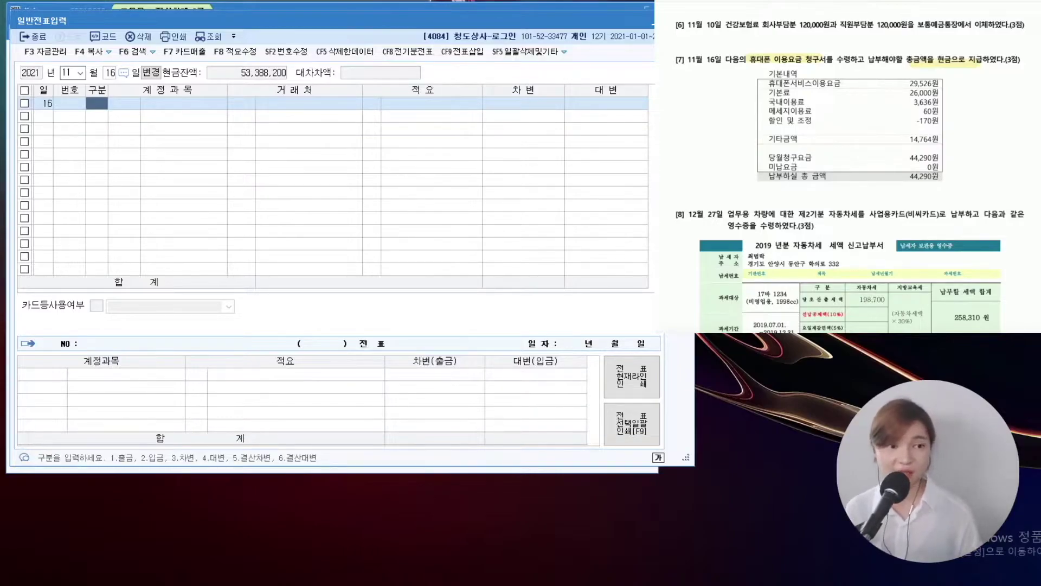
- Enter a November 16 debit line to 0814 통신비 (판매관리비) for 44,290
type("3")
key("Return")
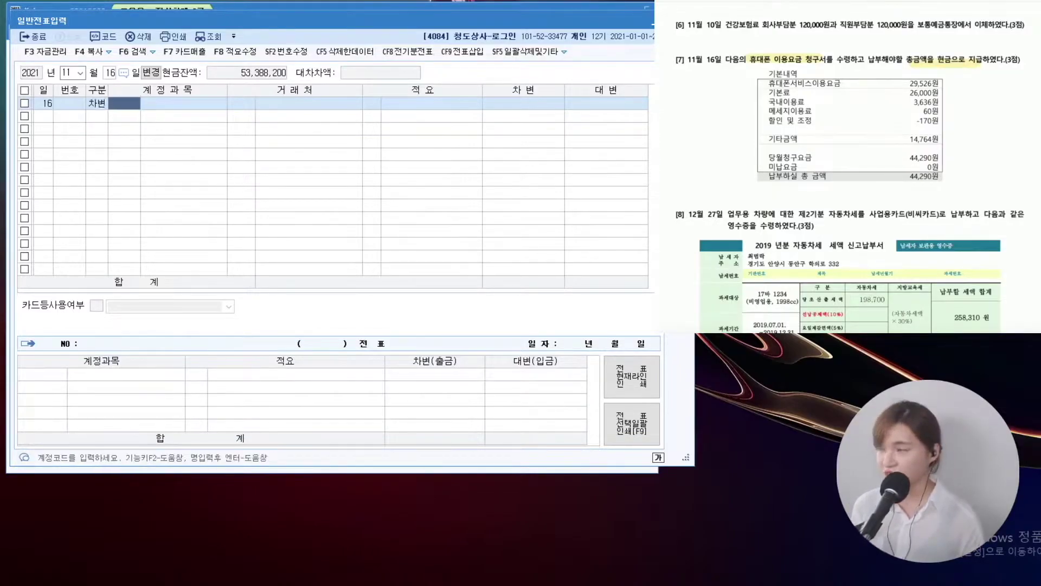
type("통신")
key("Down")
key("Down")
key("Down")
key("Down")
key("Down")
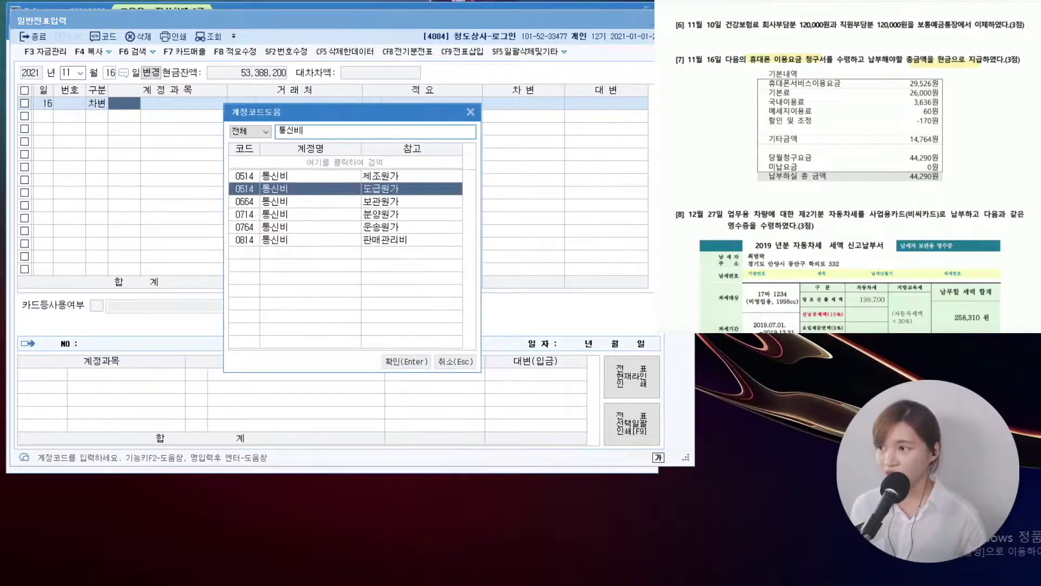
key("Return")
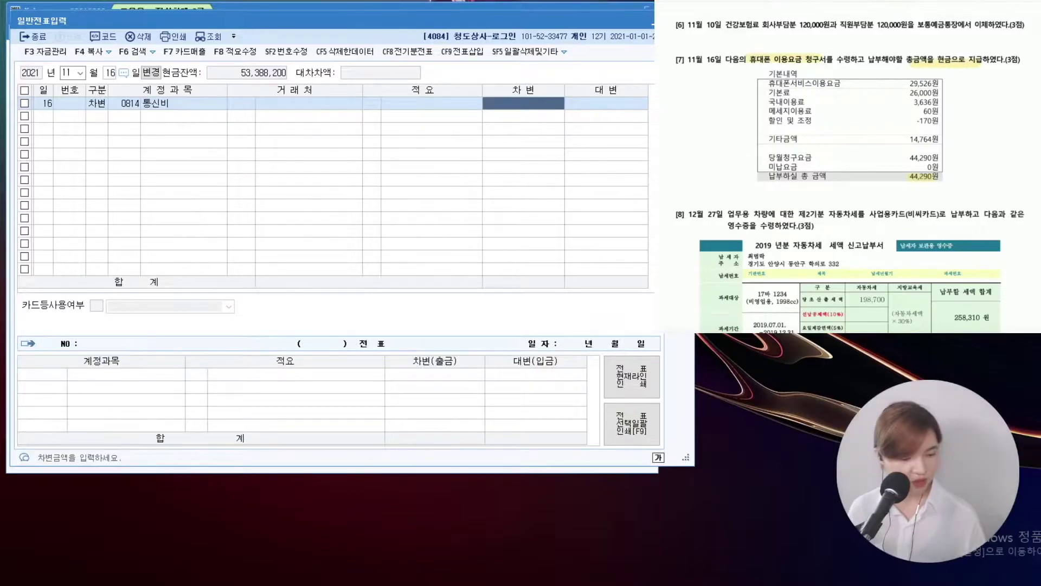
type("44290")
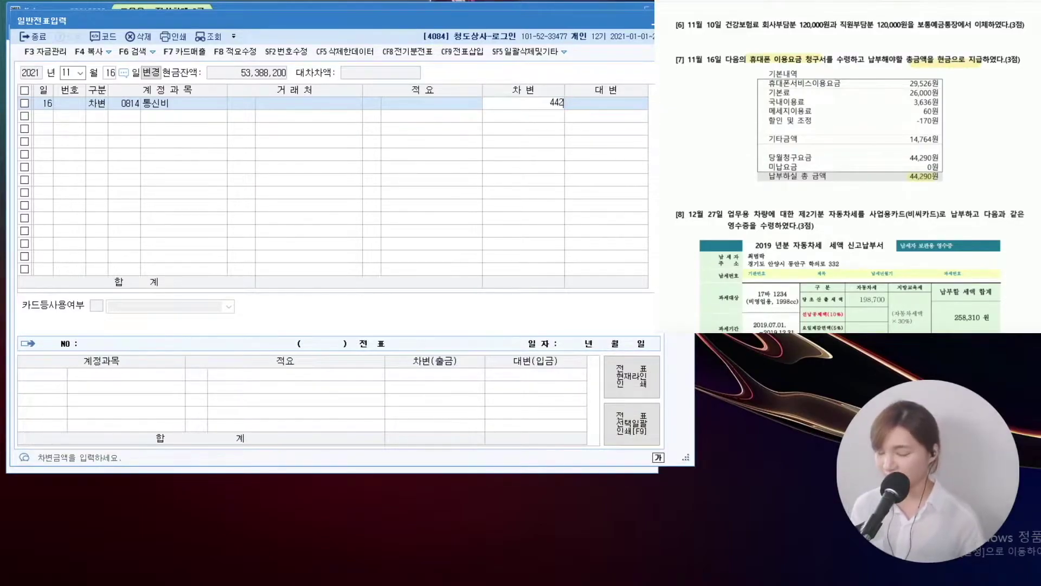
key("Return")
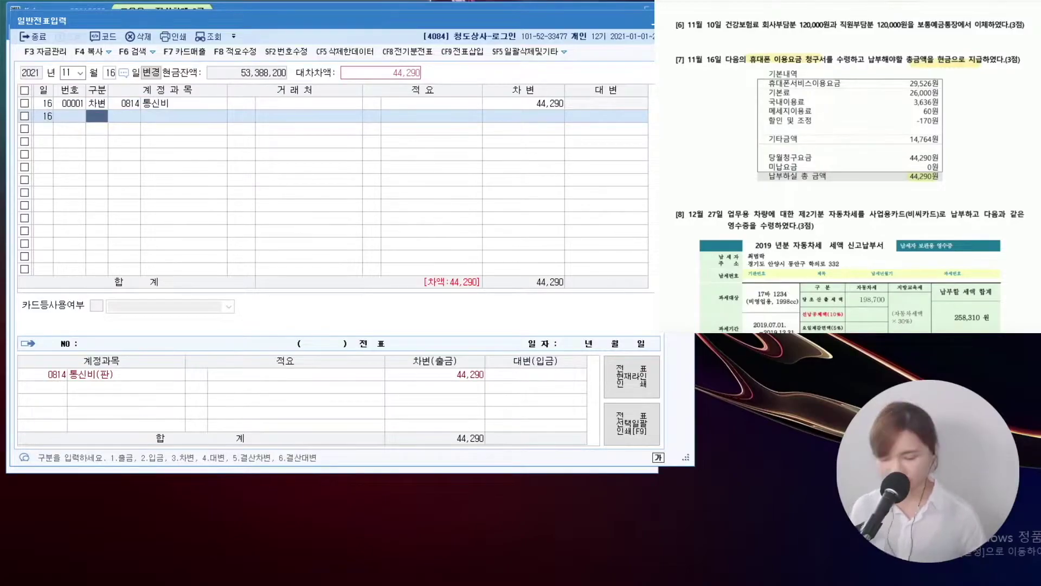
- Add a credit line to the November 16 entry with 현금 as its account
type("4")
key("Return")
key("F2")
key("Return")
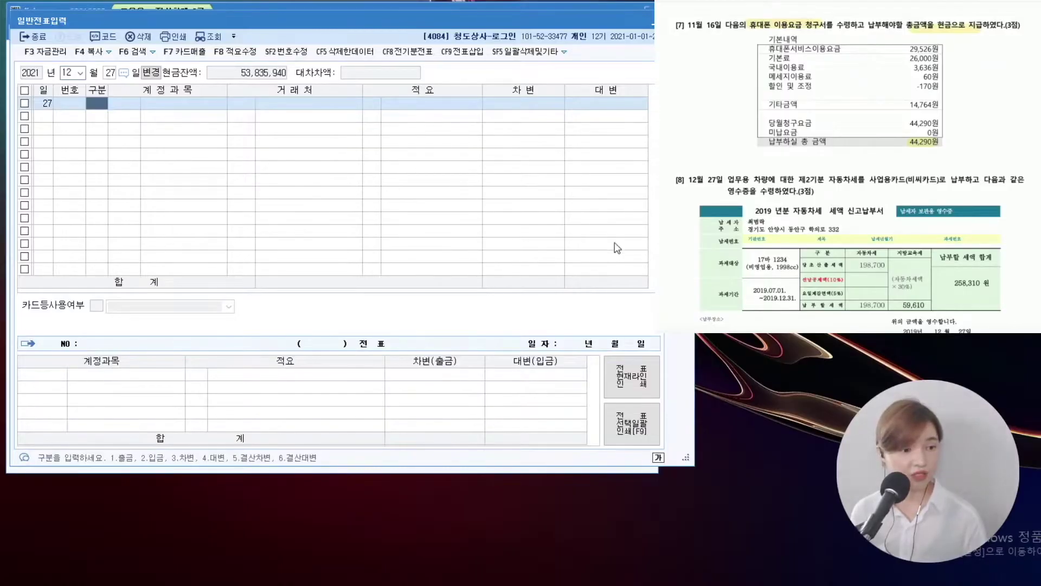
- Highlight 차량에 and 자동차세를 in question [8] of the exam sheet and handwrite notes above 자동차세 and 비씨카드
scroll(846, 163, "down", 2)
left_click_drag(753, 120, 862, 120)
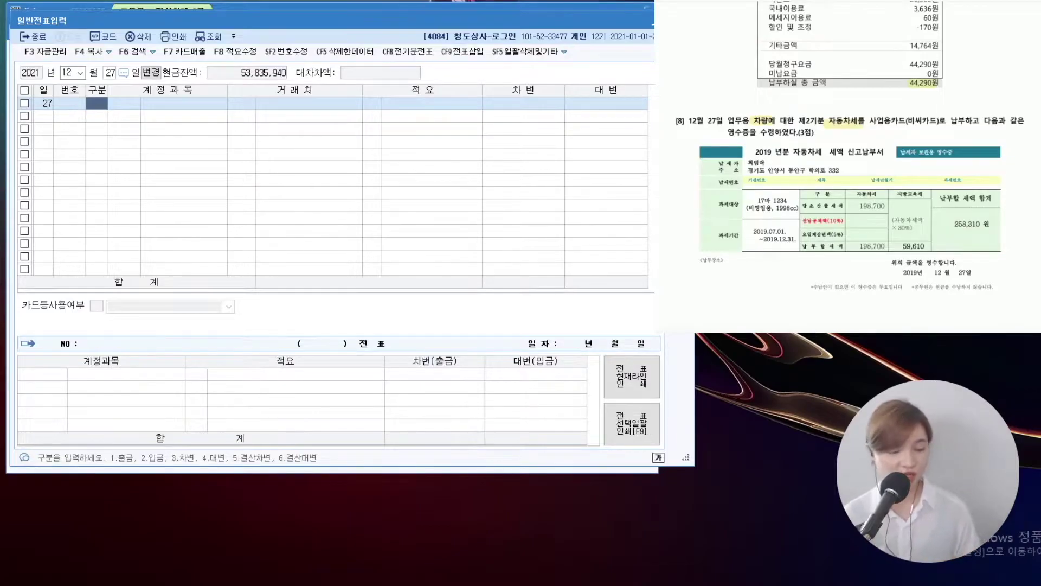
scroll(850, 143, "down", 1)
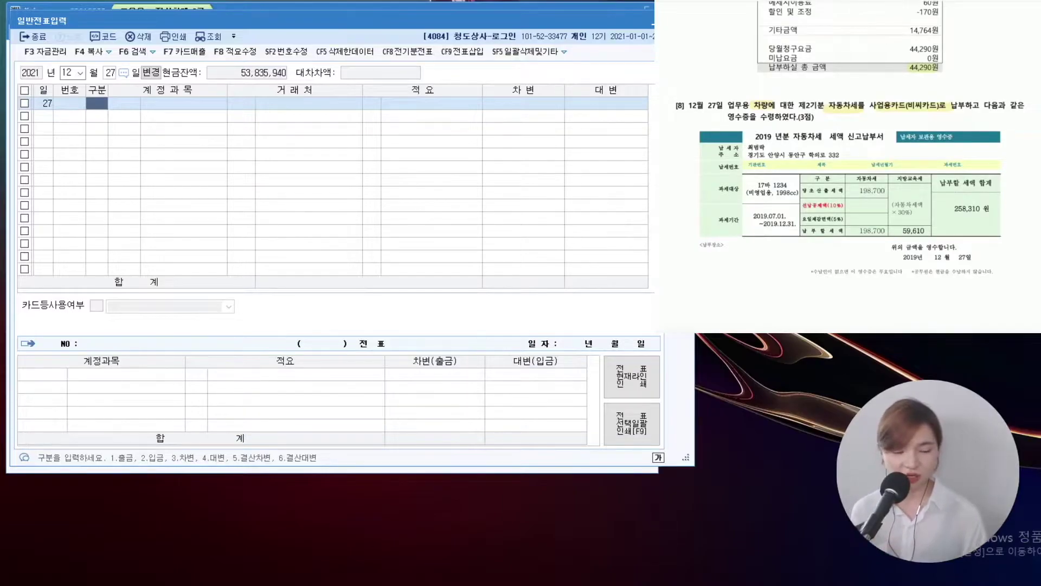
mouse_move(834, 98)
left_mouse_down()
mouse_move(849, 81)
mouse_move(854, 93)
mouse_move(994, 81)
left_mouse_up()
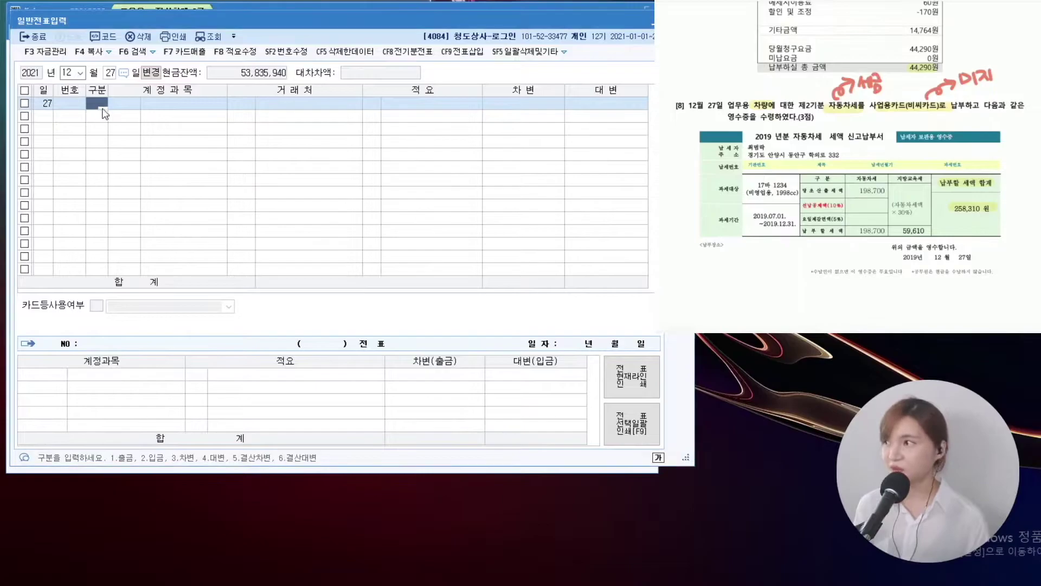
- Enter a December 27 debit line to 0817 세금과공과 (판매관리비) for 258,310
key("3")
key("F2")
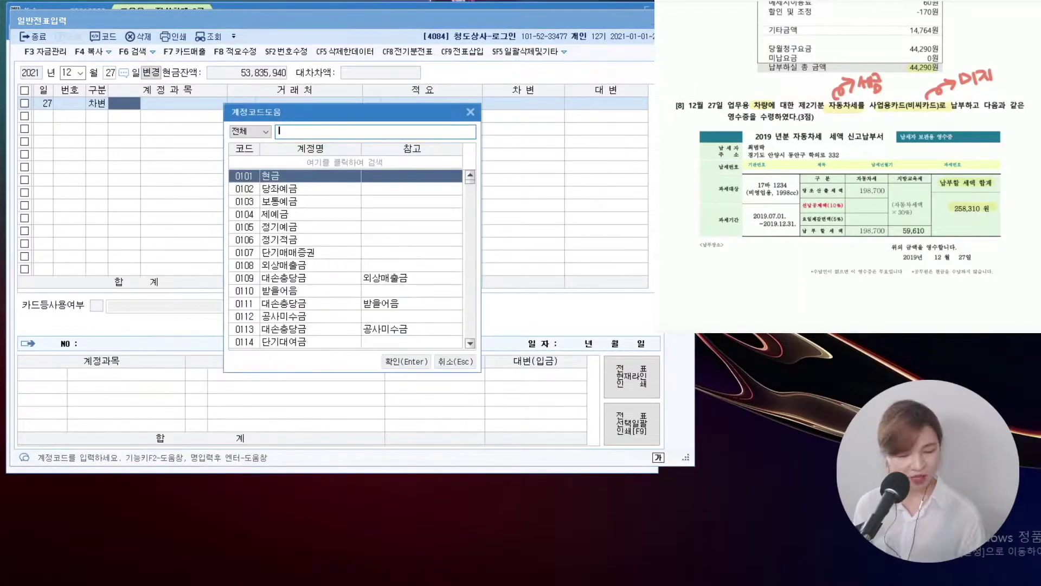
type("세금과")
key("Down")
key("Down")
key("Down")
key("Down")
key("Down")
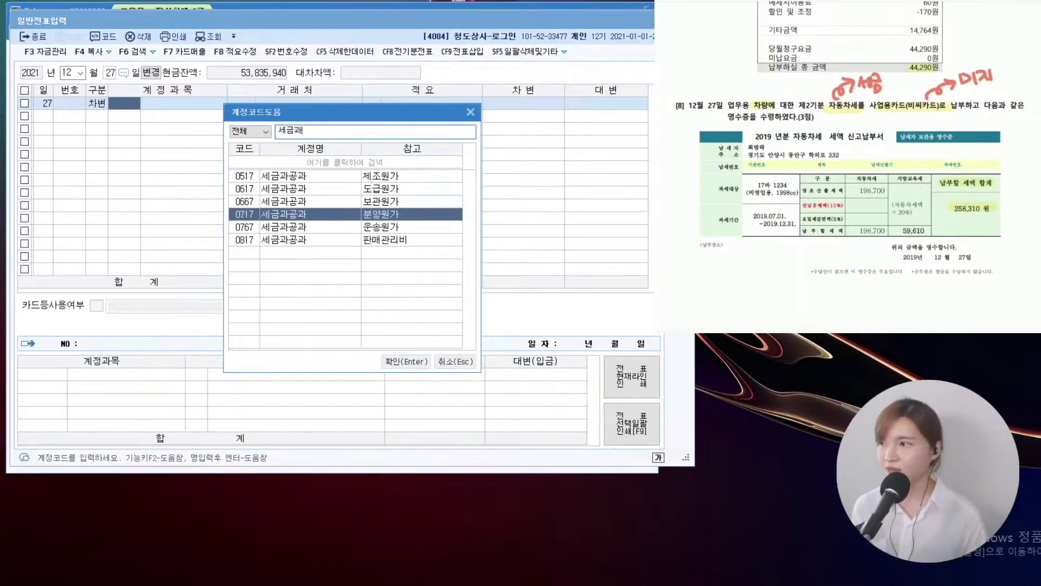
key("Return")
key("Return")
key("Return")
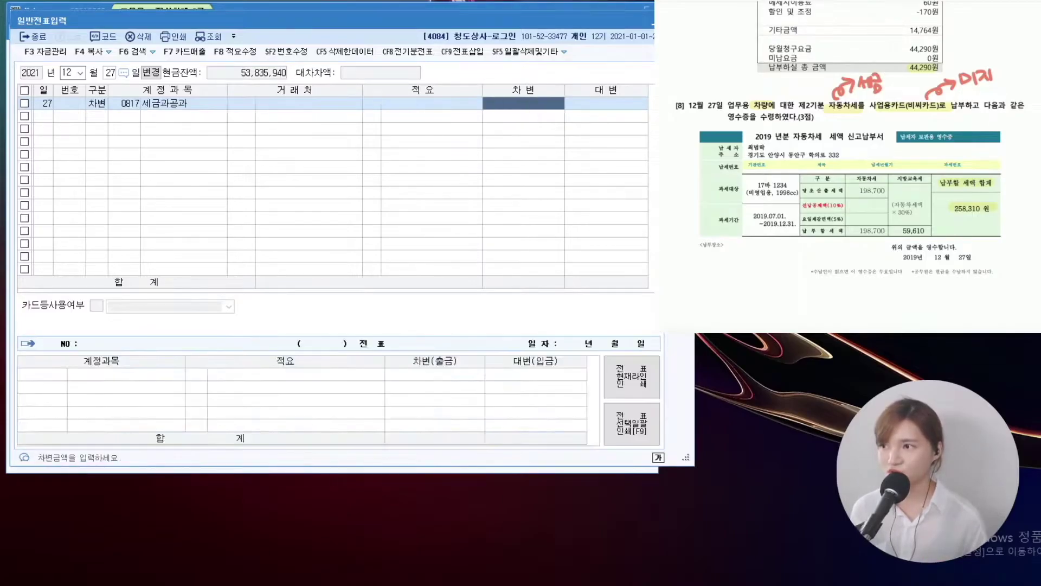
type("25")
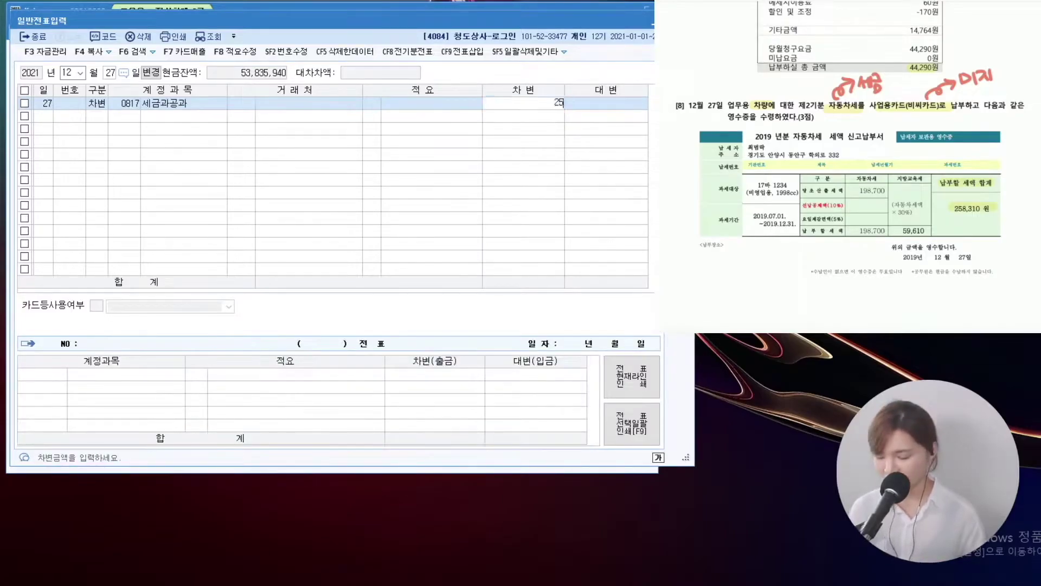
type("8,310")
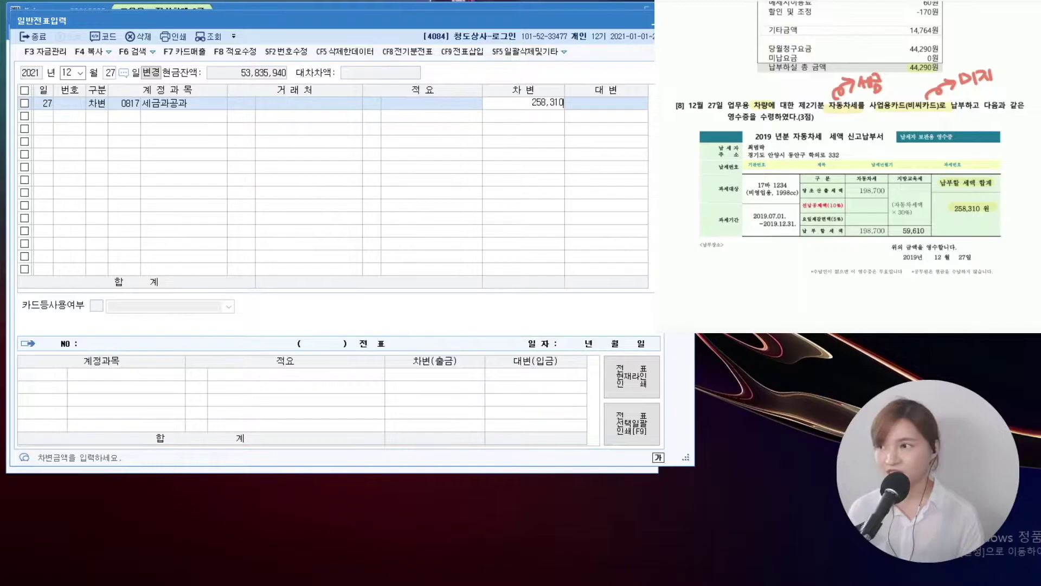
key("Return")
- Add a credit line to the December 27 entry with 0253 미지급금 as its account and 비씨카드 as its 거래처
type("4")
key("Return")
type("미지급")
key("Return")
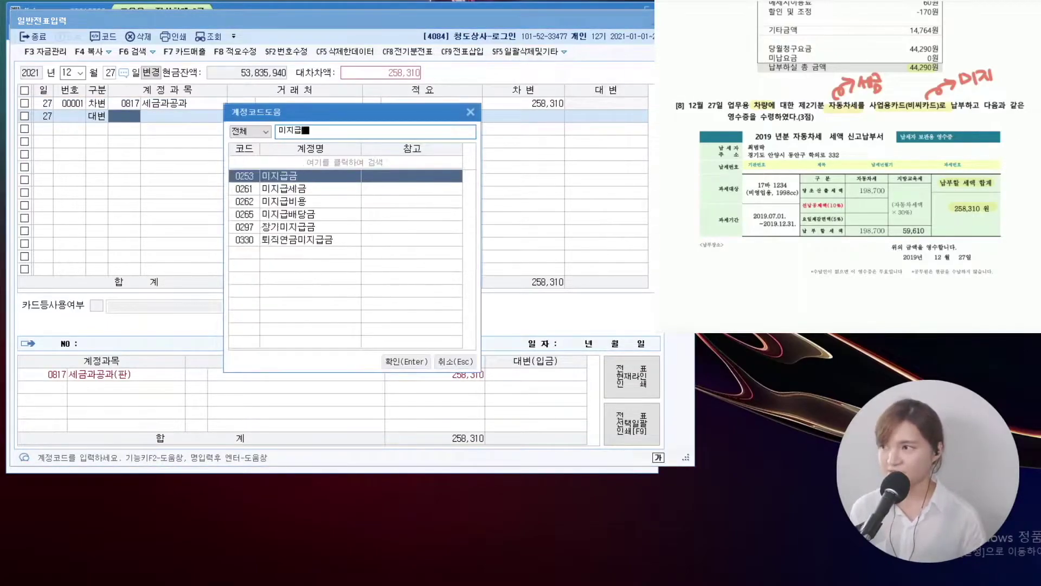
key("Return")
key("Return")
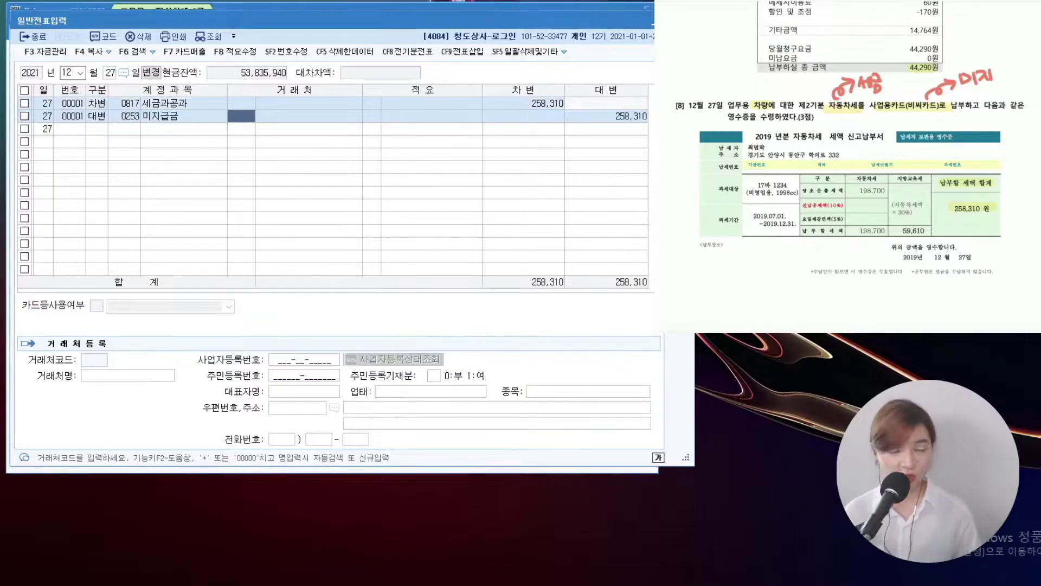
key("F2")
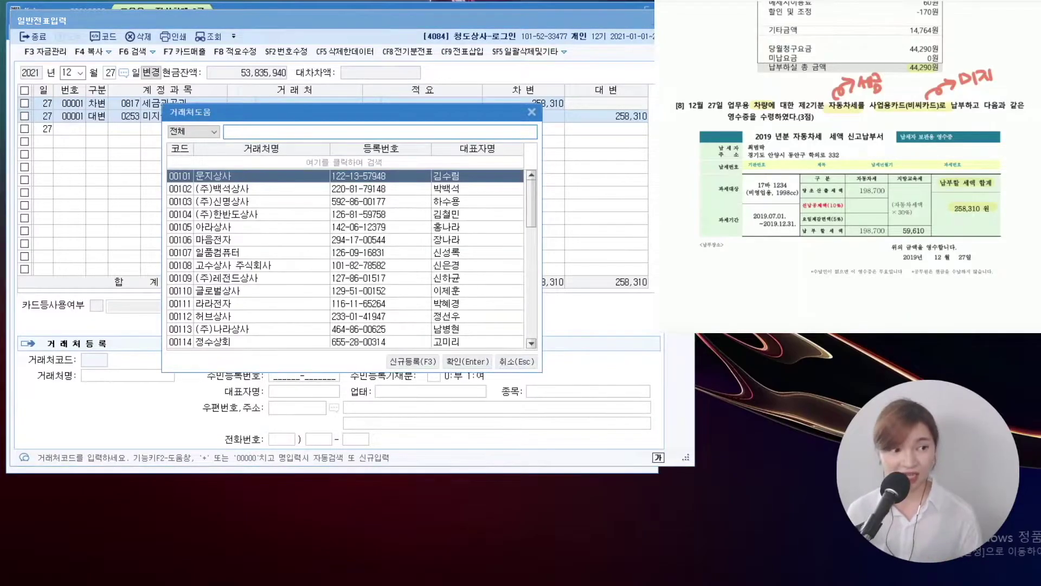
type("비씨")
key("Return")
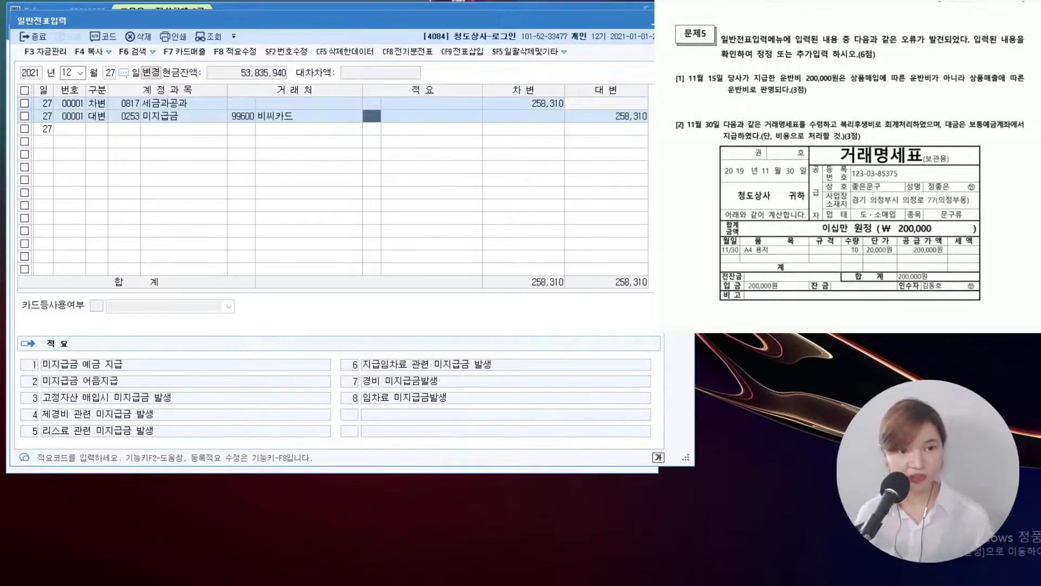
- Change the debit account of the November 15 entry to 0824 운반비 (판매관리비)
left_click(66, 73)
type("11")
key("Return")
type("15")
key("Return")
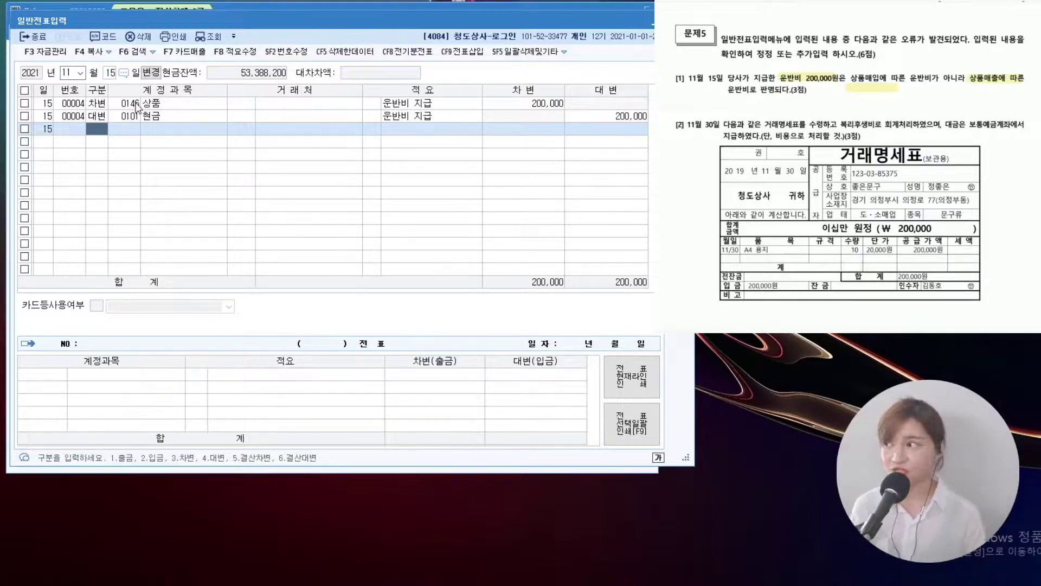
left_click(135, 104)
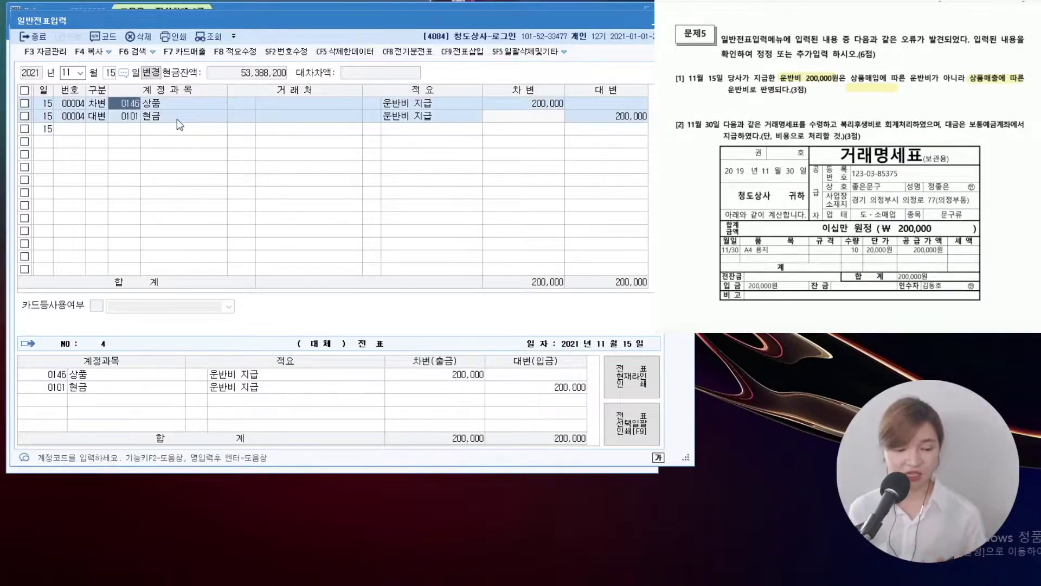
key("F2")
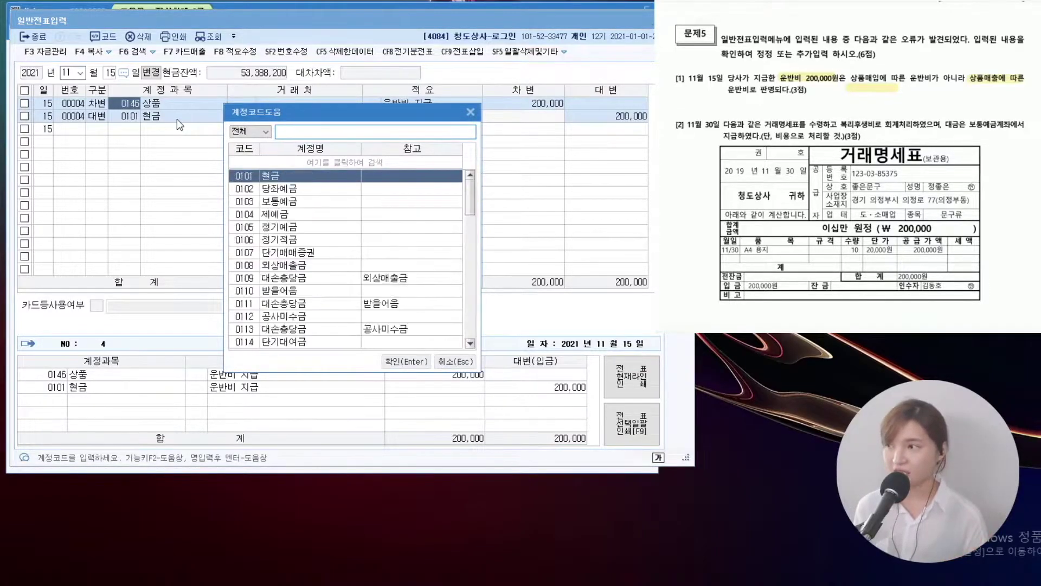
type("운반비")
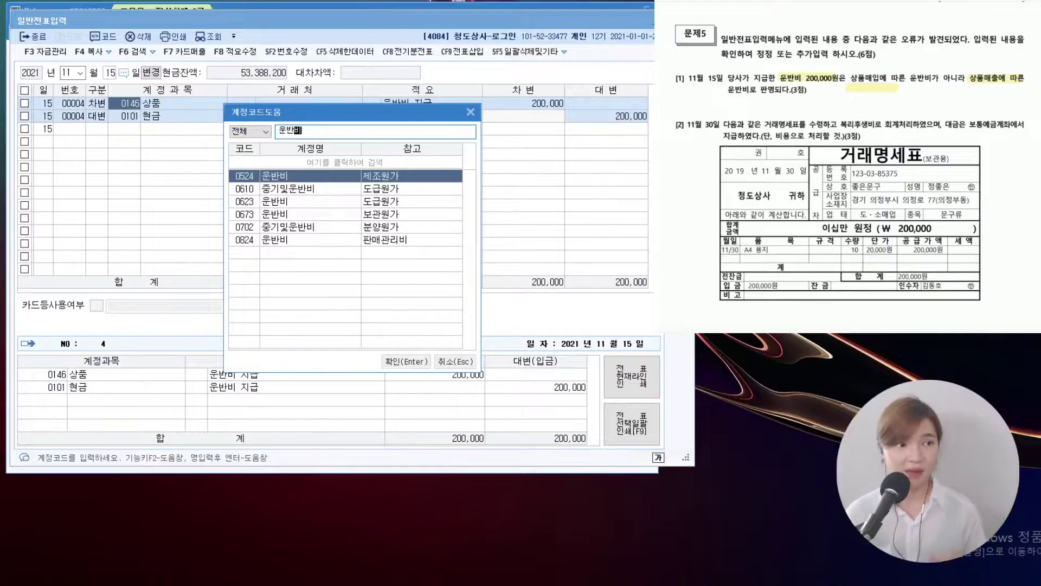
left_click(288, 189)
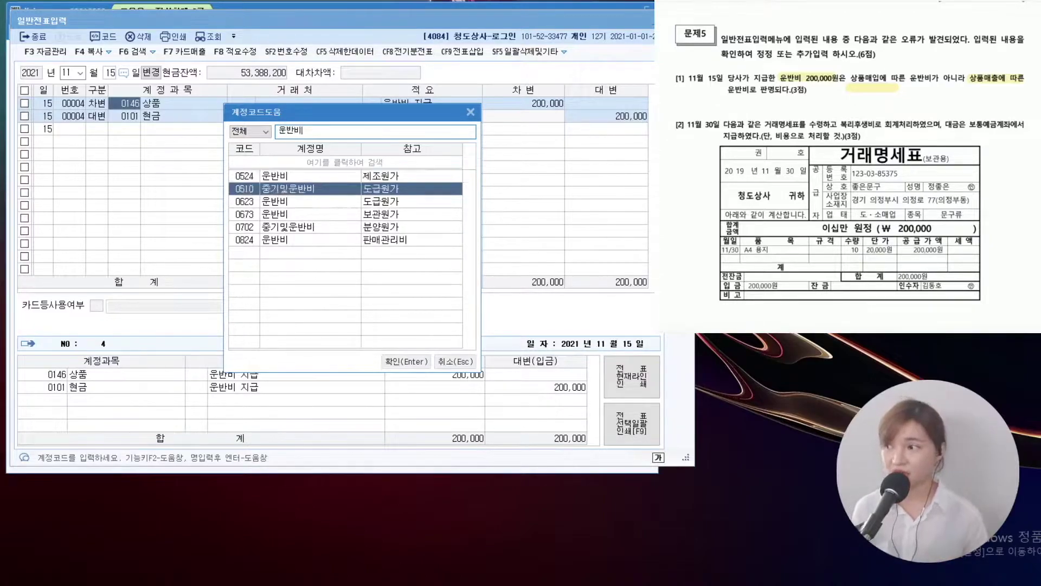
key("Down")
key("Down")
key("Down")
key("Down")
key("Return")
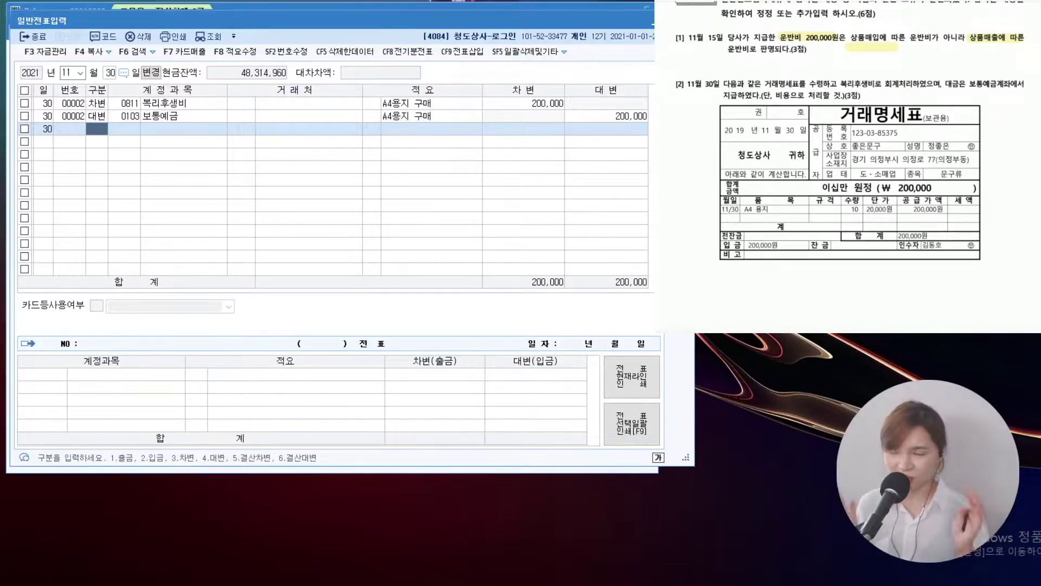
- Change the debit account of the November 30 A4용지 구매 entry to 0830 소모품비 (판매관리비)
scroll(850, 162, "down", 1)
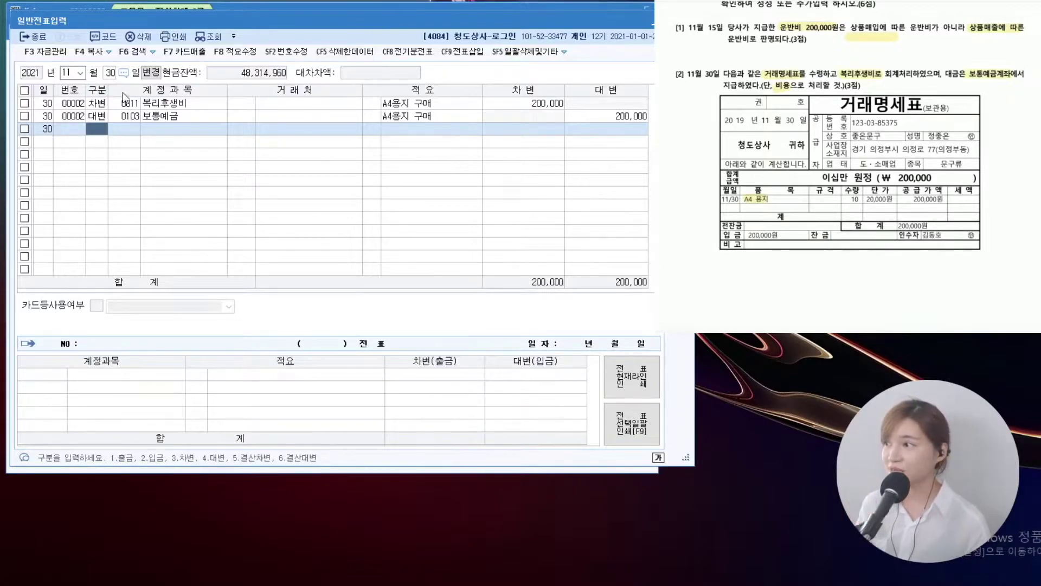
left_click(170, 107)
type("시소모품비")
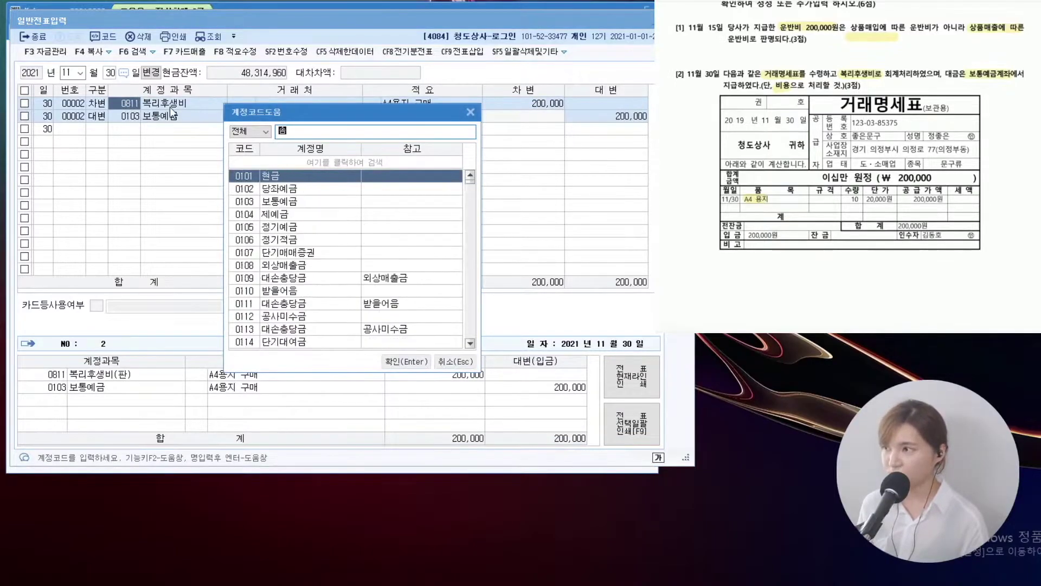
key("Down")
key("Down")
key("Down")
key("Down")
key("Down")
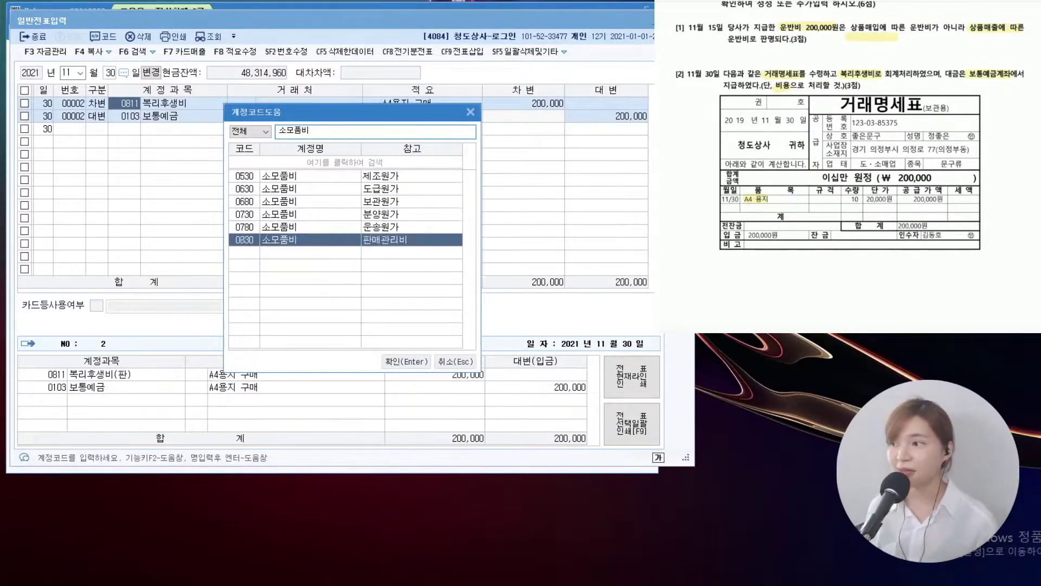
key("Return")
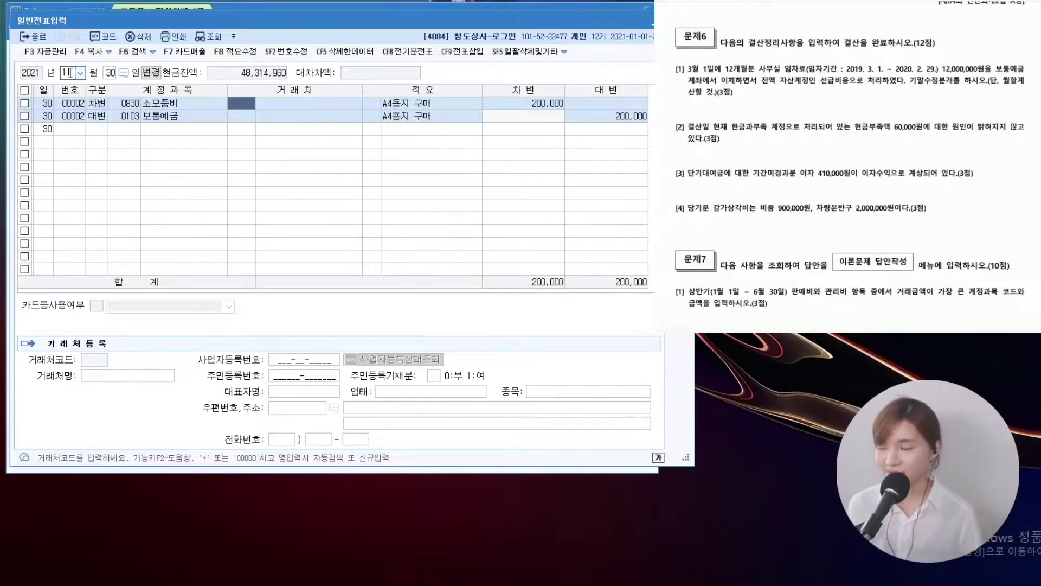
- Set the voucher date to December 31 for the 문제6 closing adjustments
type("12")
key("Return")
type("31")
key("Return")
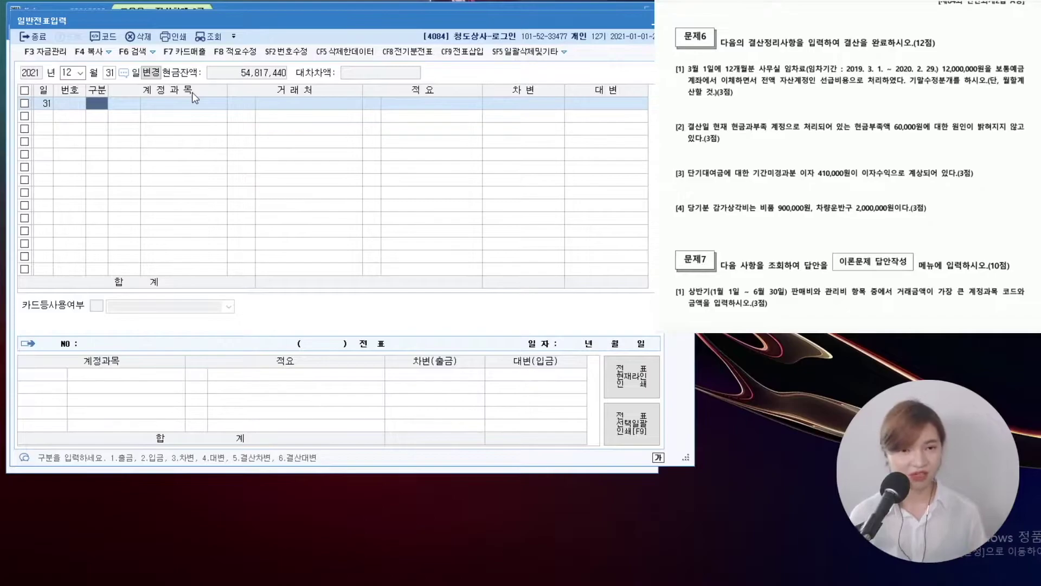
- Handwrite 수 below questions [1] to [3] and 자 below question [4] of 문제6 on the exam sheet
mouse_move(685, 98)
left_mouse_down()
mouse_move(680, 106)
mouse_move(693, 104)
left_mouse_up()
mouse_move(677, 109)
left_mouse_down()
mouse_move(692, 108)
mouse_move(680, 153)
mouse_move(692, 152)
left_mouse_up()
left_click_drag(678, 156, 691, 154)
left_click_drag(685, 157, 678, 191)
left_click_drag(683, 185, 690, 190)
left_click_drag(675, 194, 690, 192)
left_click_drag(683, 195, 677, 230)
left_click_drag(682, 225, 693, 231)
left_click_drag(693, 224, 700, 223)
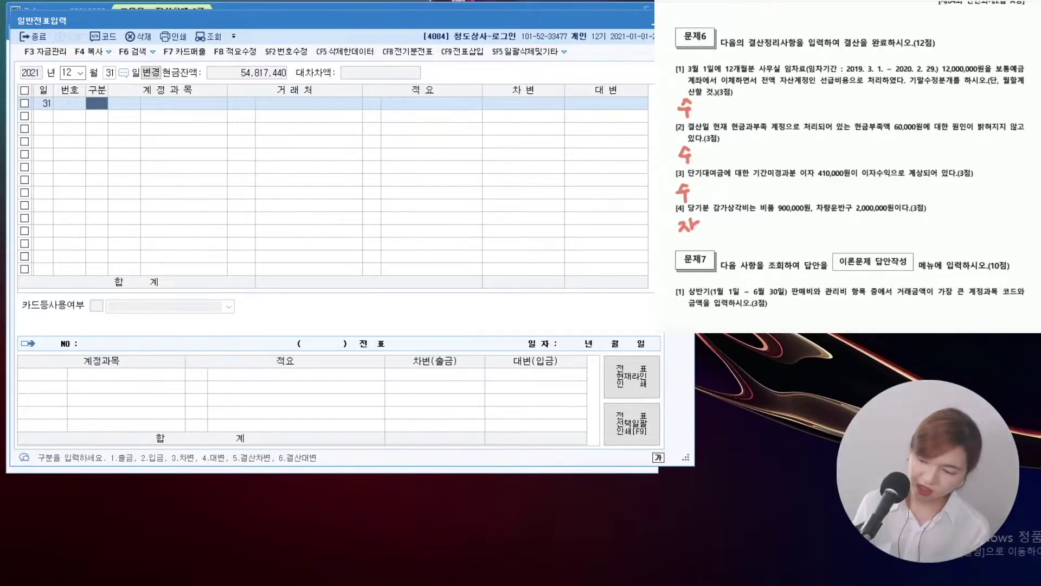
- Correct the rental period years in question [1] to 2021 and 2022 by hand and highlight 사무실 임차료, 12,000,000원 and 자산계정인 선급비용
scroll(850, 163, "up", 1)
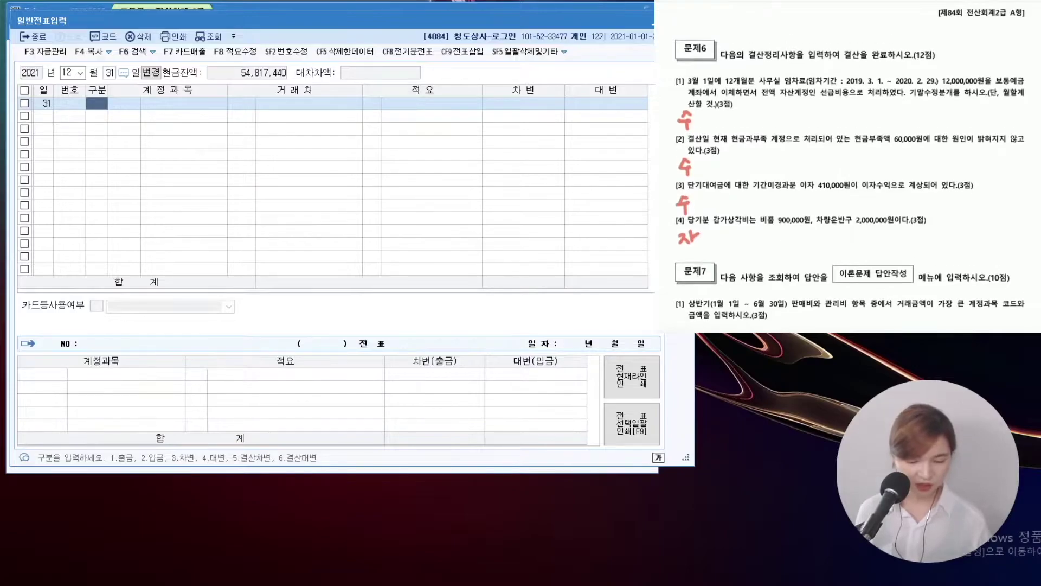
scroll(849, 162, "up", 1)
left_click_drag(847, 95, 863, 94)
left_click_drag(839, 80, 915, 87)
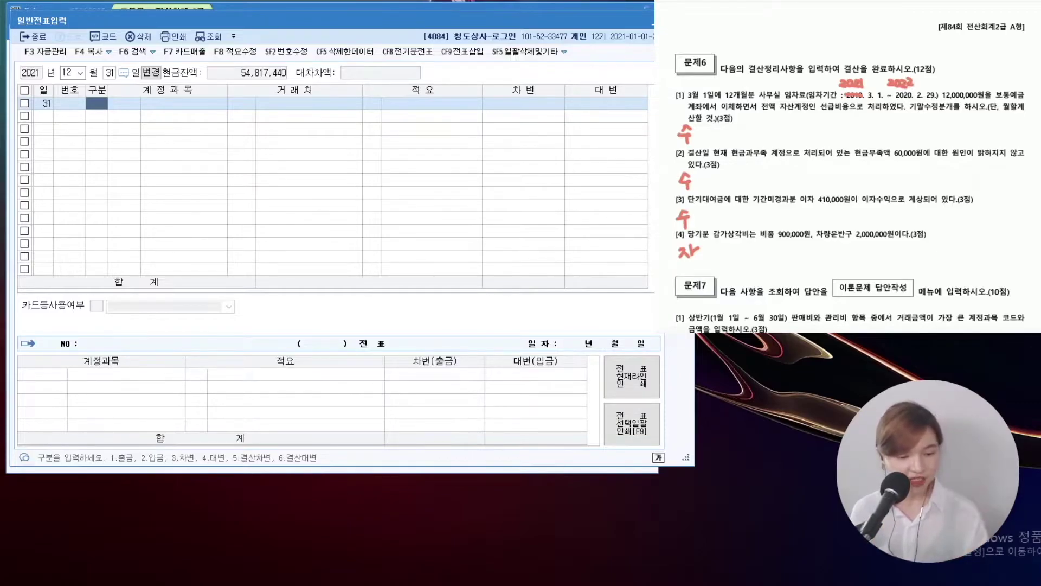
left_click_drag(760, 96, 799, 96)
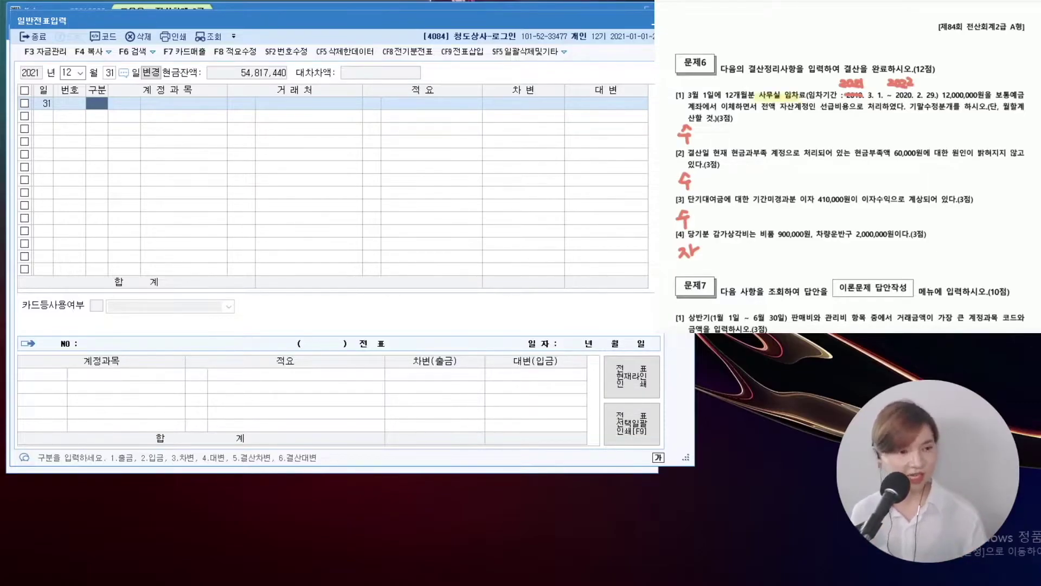
left_click_drag(940, 95, 985, 94)
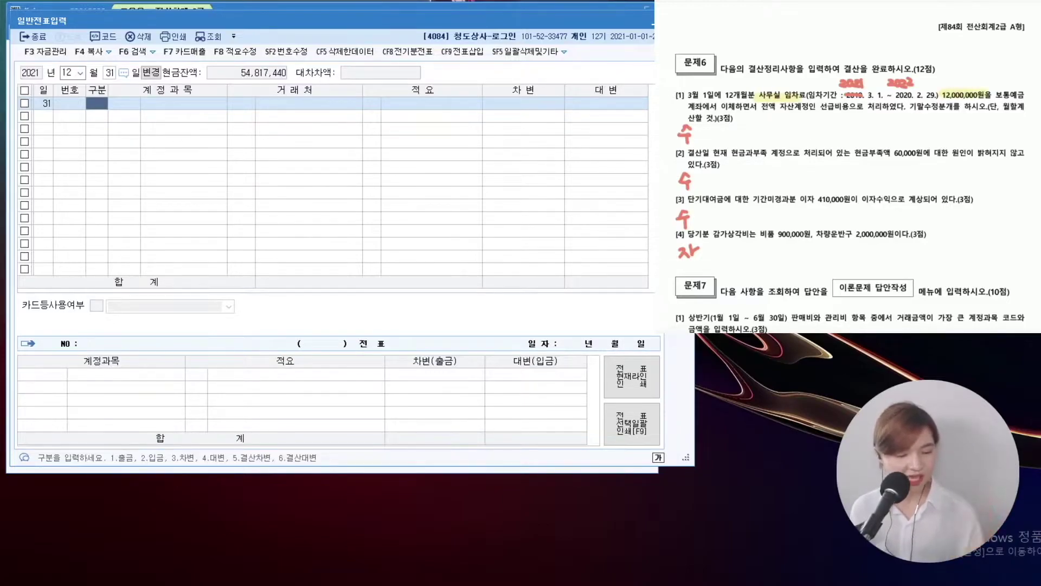
left_click_drag(781, 107, 848, 107)
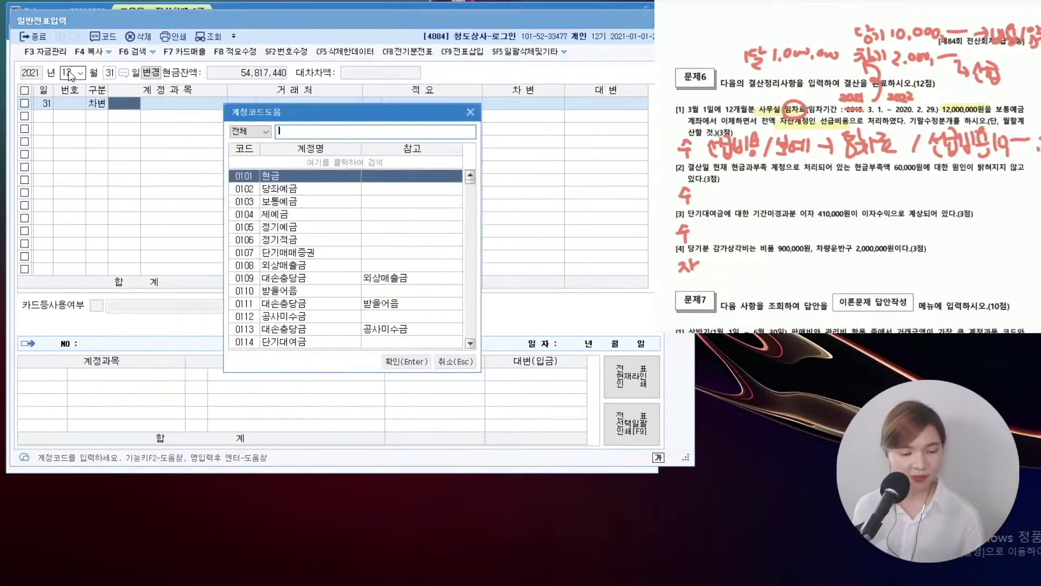
- Enter a December 31 debit line to 0819 임차료 (판매관리비) for 10,000,000
type("임차료")
key("Down")
key("Down")
key("Down")
key("Down")
key("Down")
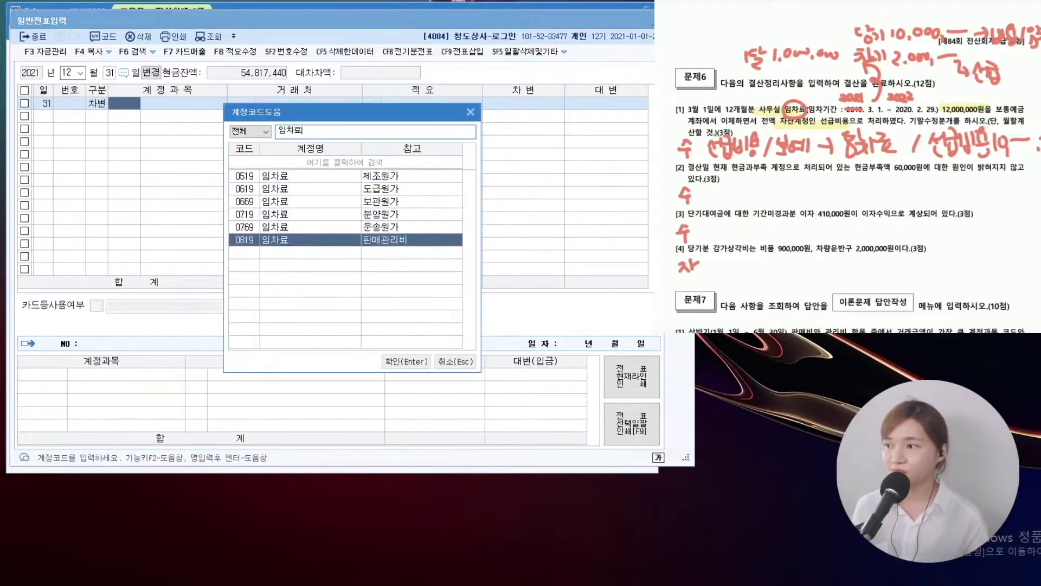
key("Return")
key("Return")
key("Return")
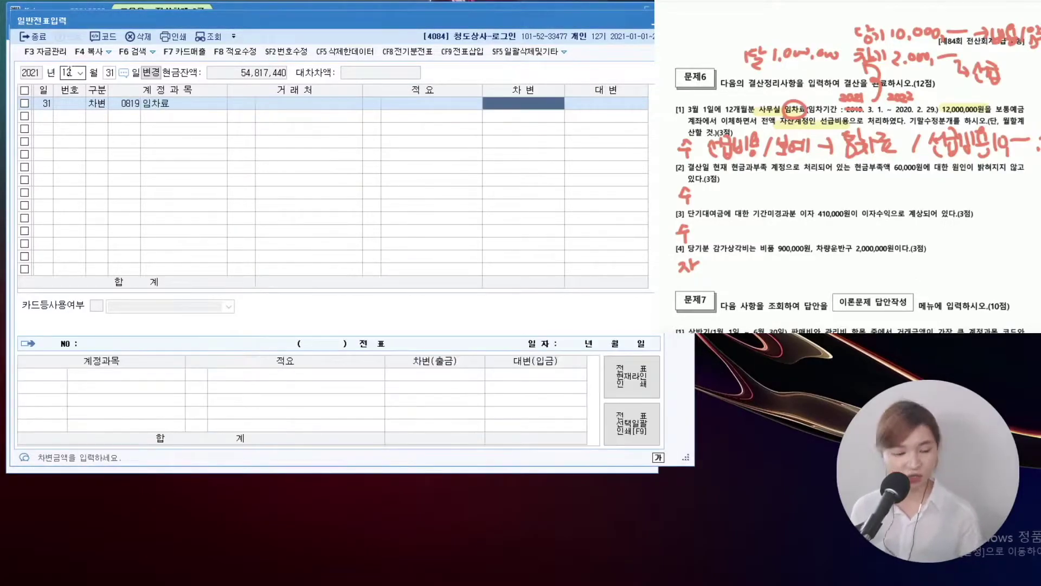
type("10000000")
key("Return")
- Add a credit line to the December 31 rent adjustment with 0133 선급비용 as its account
type("히")
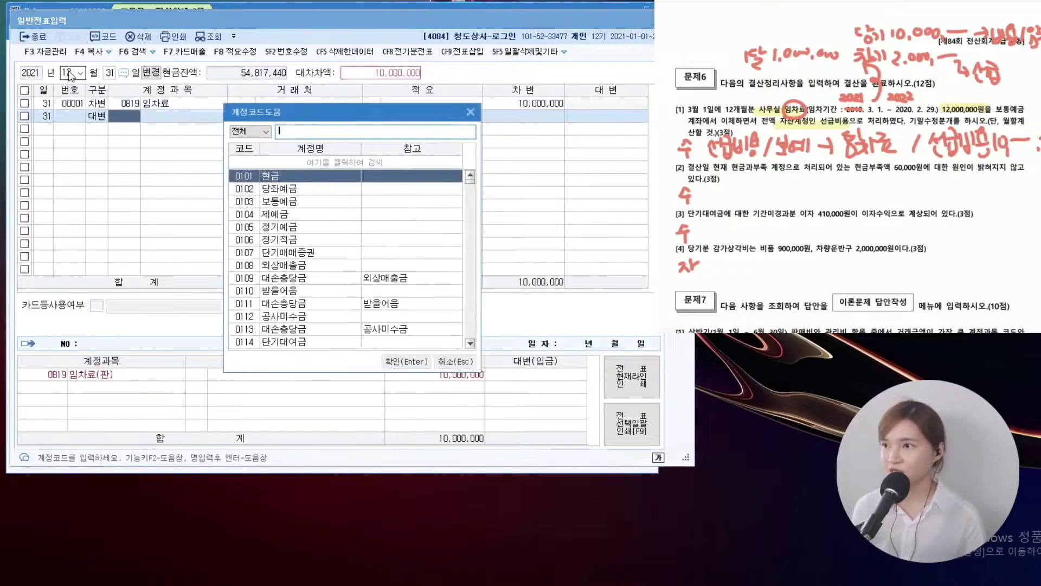
key("BackSpace")
type("선급")
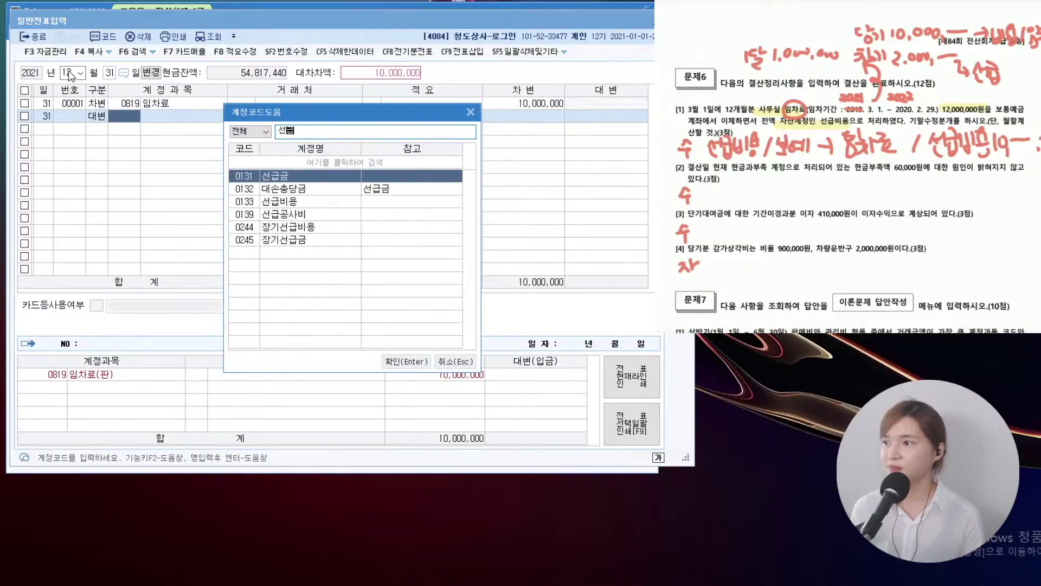
type("비용")
key("Return")
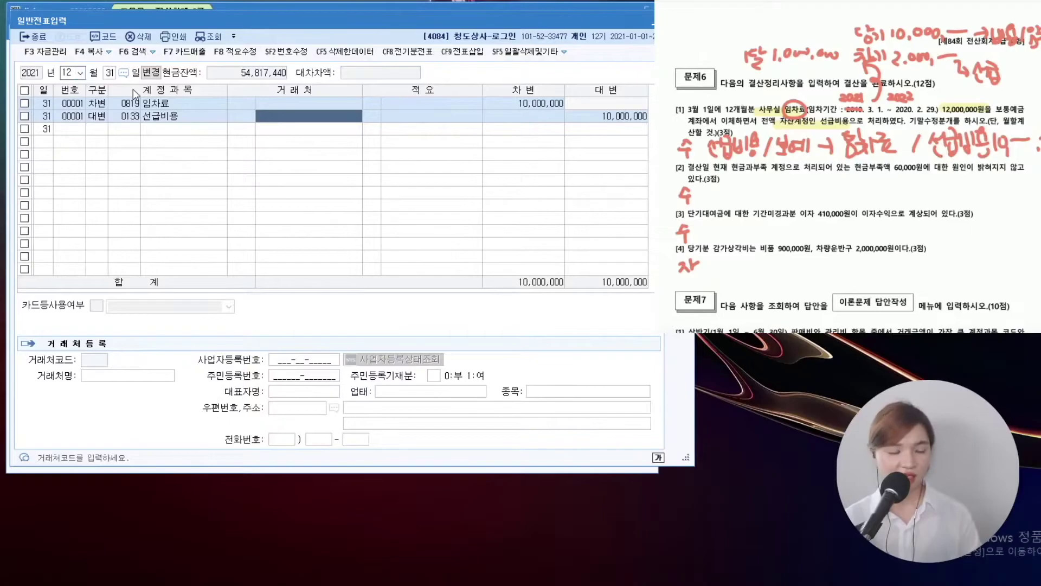
- Highlight 현금과부족 계정 and 현금부족액 60,000 in question [2] of 문제6 on the exam sheet
scroll(857, 174, "down", 1)
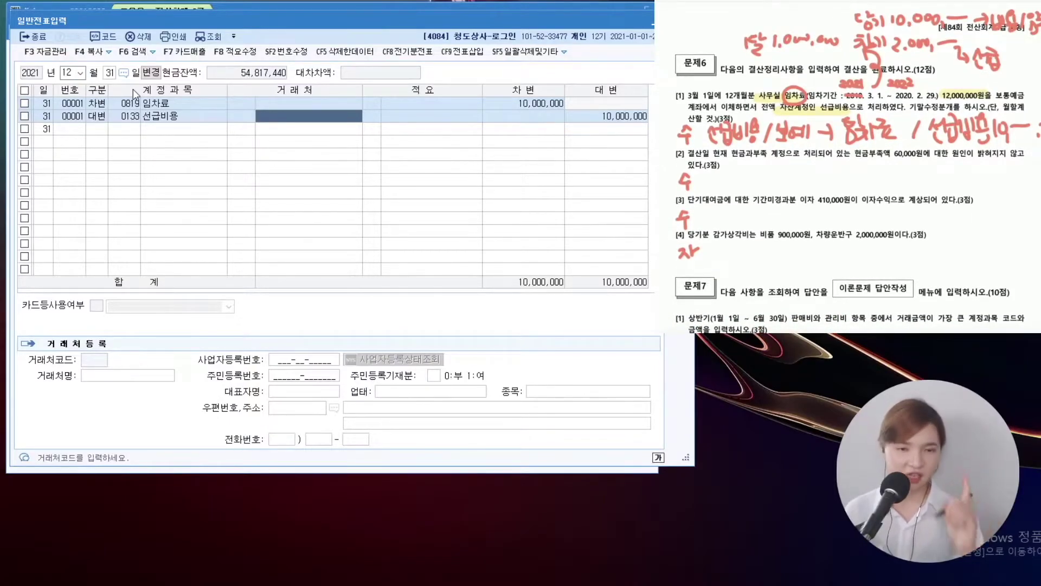
left_click_drag(732, 154, 791, 154)
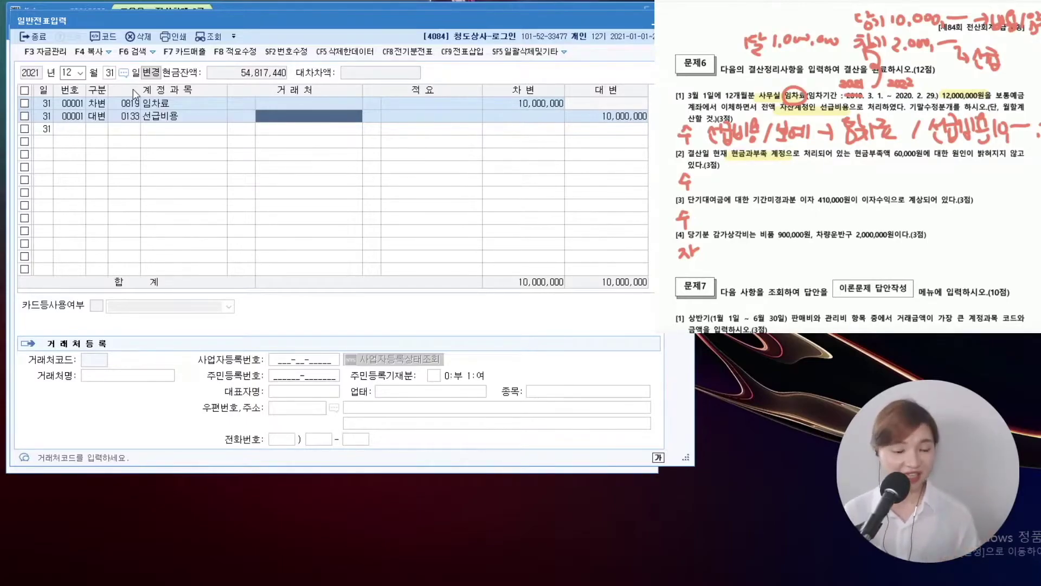
scroll(857, 163, "down", 1)
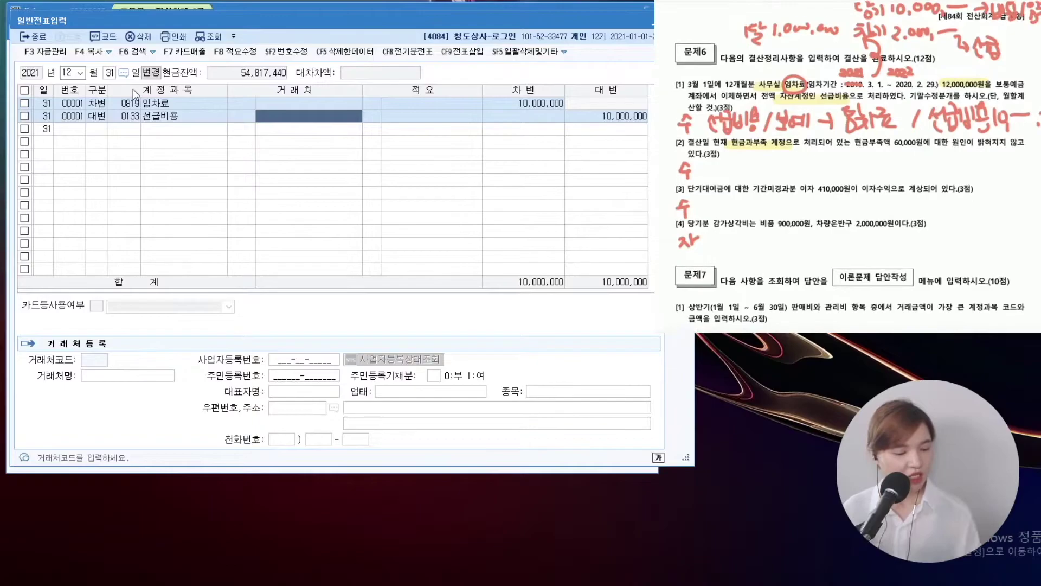
scroll(857, 162, "down", 1)
left_click_drag(854, 139, 916, 139)
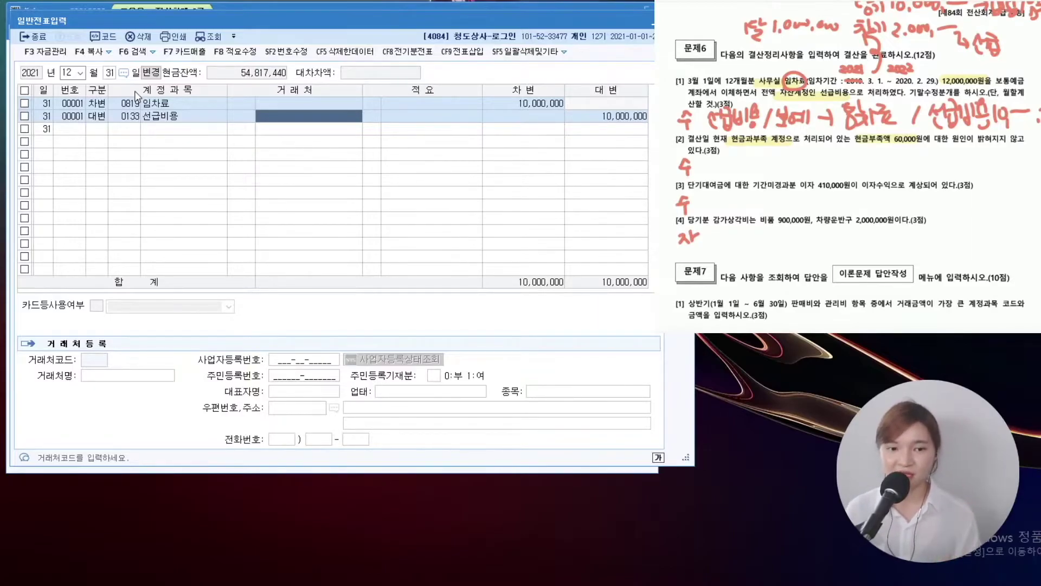
- Check the 현금과부족 balance in the 합계잔액시산표 for December 31, 2021
key("Escape")
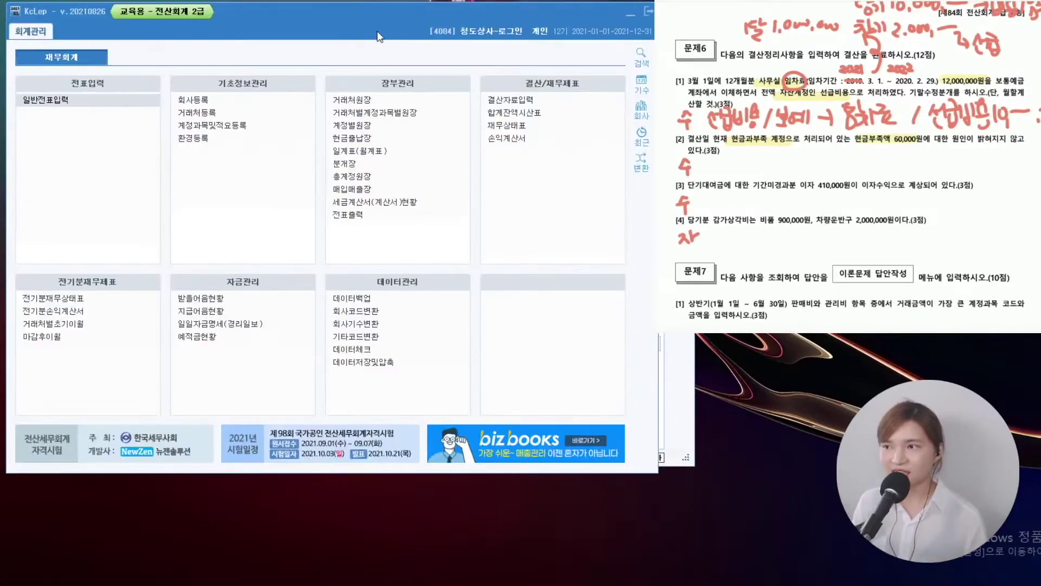
left_click(536, 115)
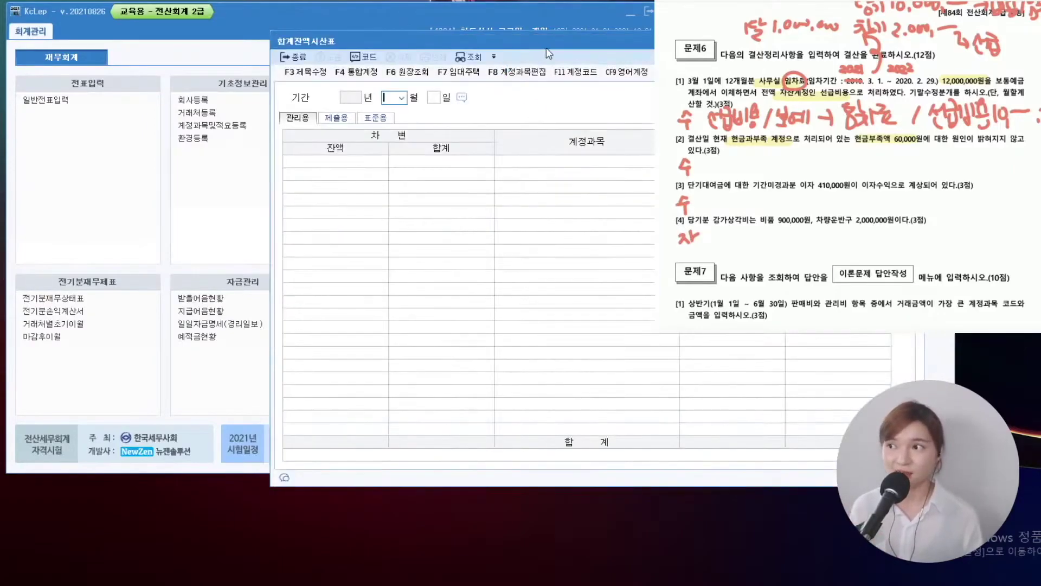
left_click_drag(395, 22, 317, 17)
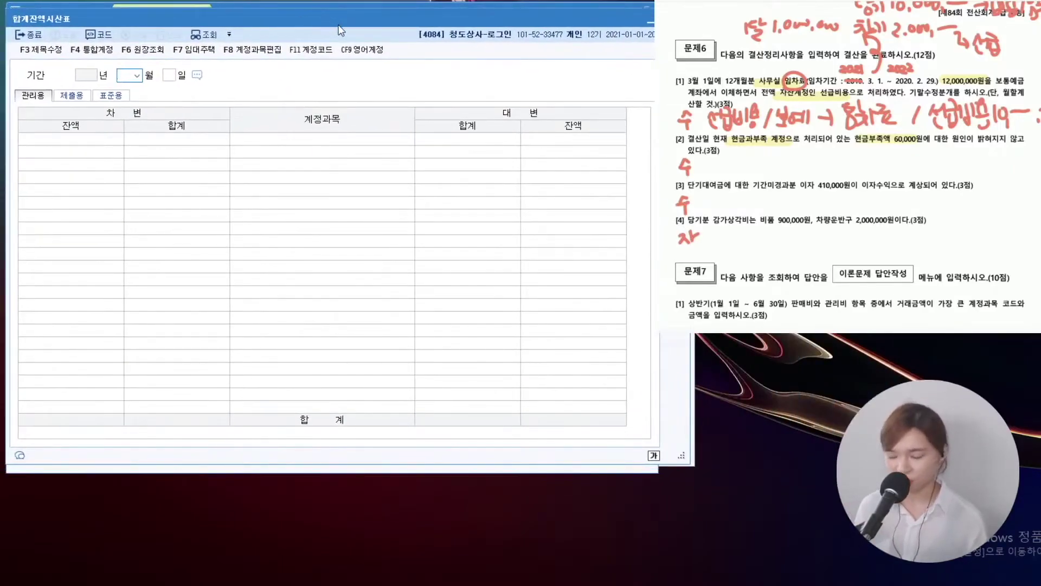
type("12")
key("Return")
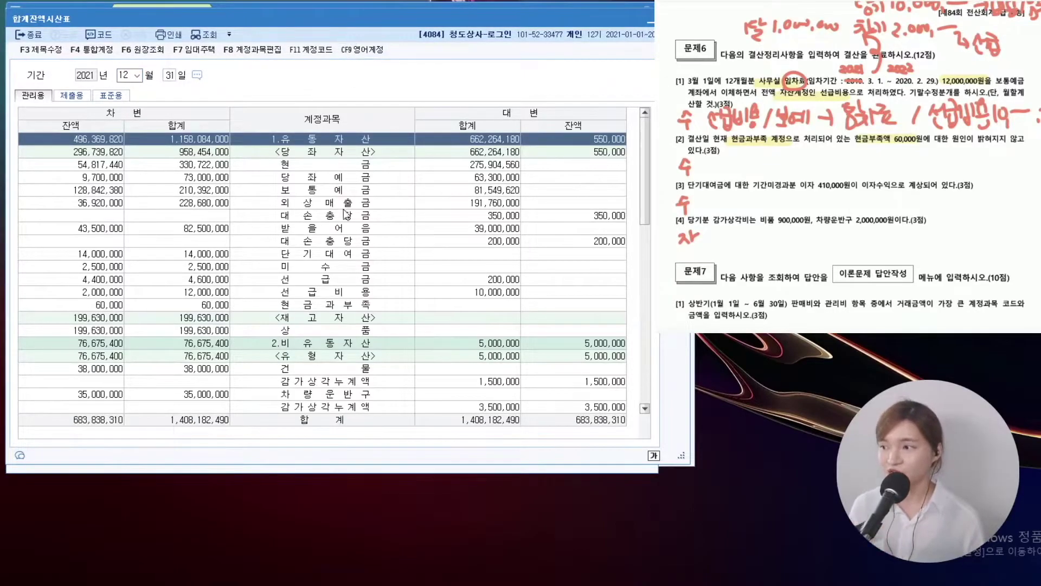
left_click(365, 307)
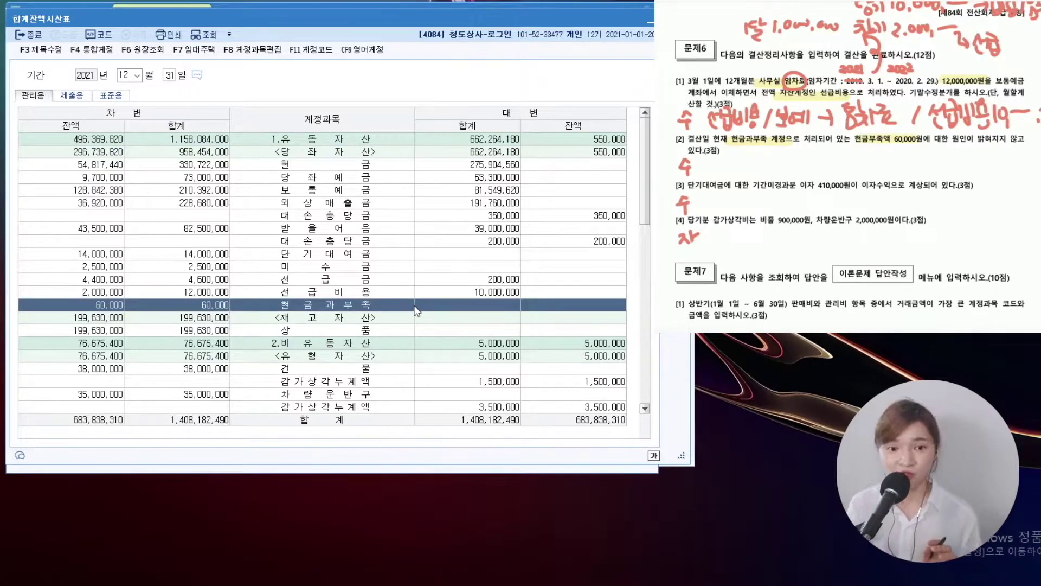
- Return to 일반전표입력 and enter a December 31 credit line to 0141 현금과부족 for 60,000
key("Escape")
type("4")
key("Return")
key("F2")
type("현금")
key("Down")
key("Return")
key("Return")
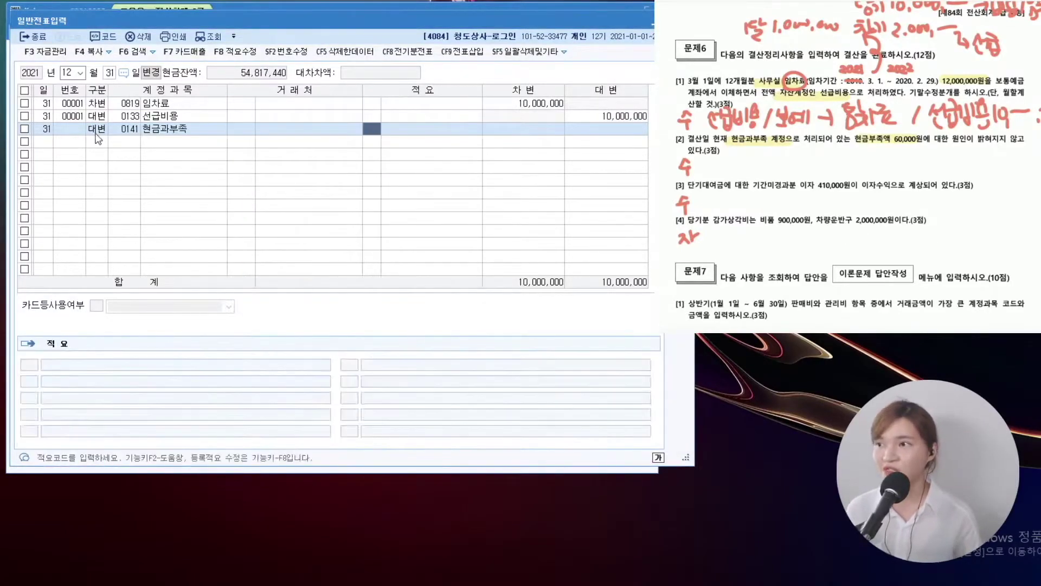
key("Return")
type("600000")
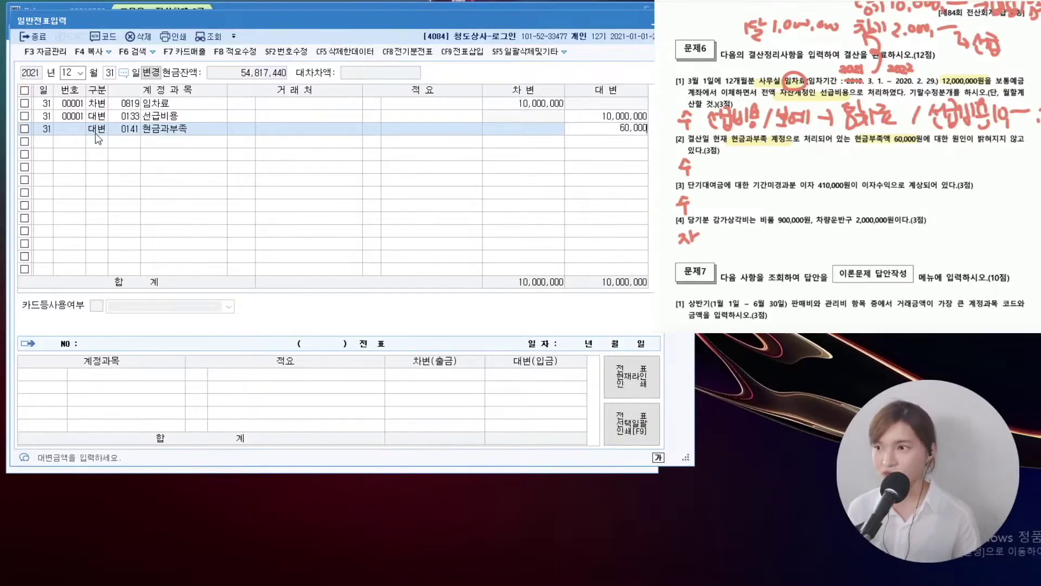
key("Return")
- Balance the cash shortage adjustment with a debit line to 0980 잡손실 for 60,000
type("3")
key("Return")
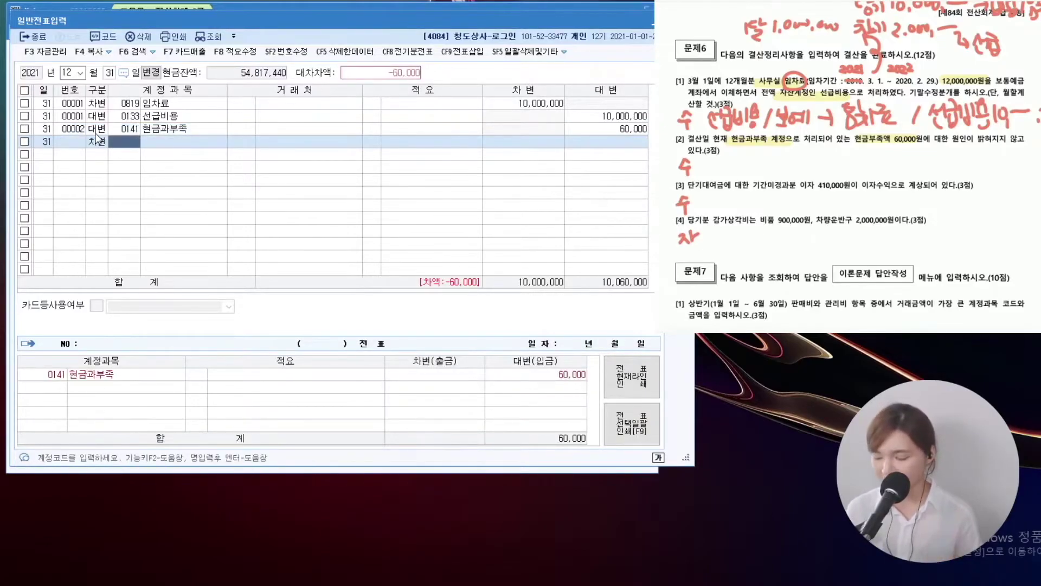
key("F2")
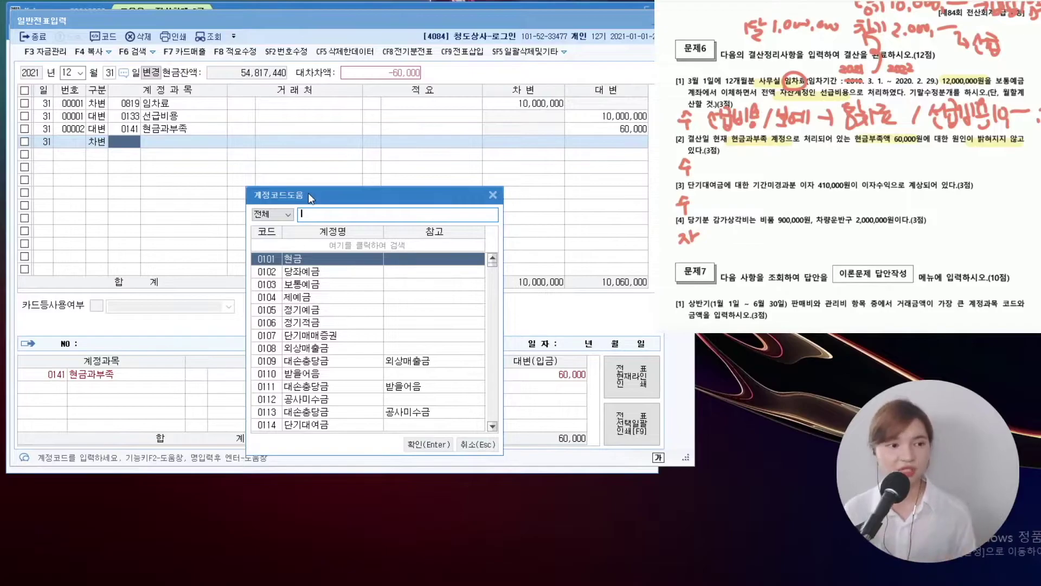
type("잡손")
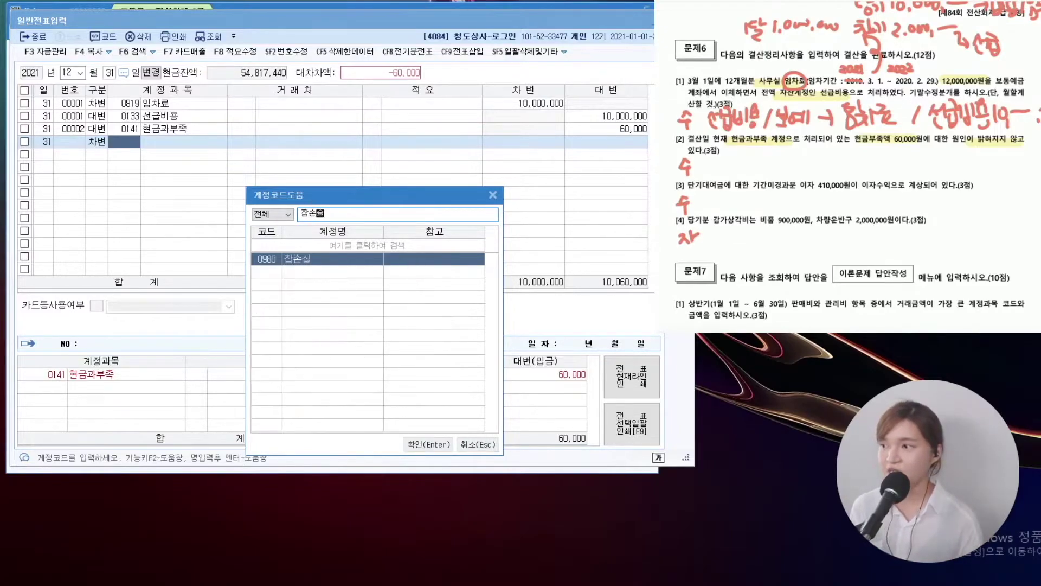
key("Return")
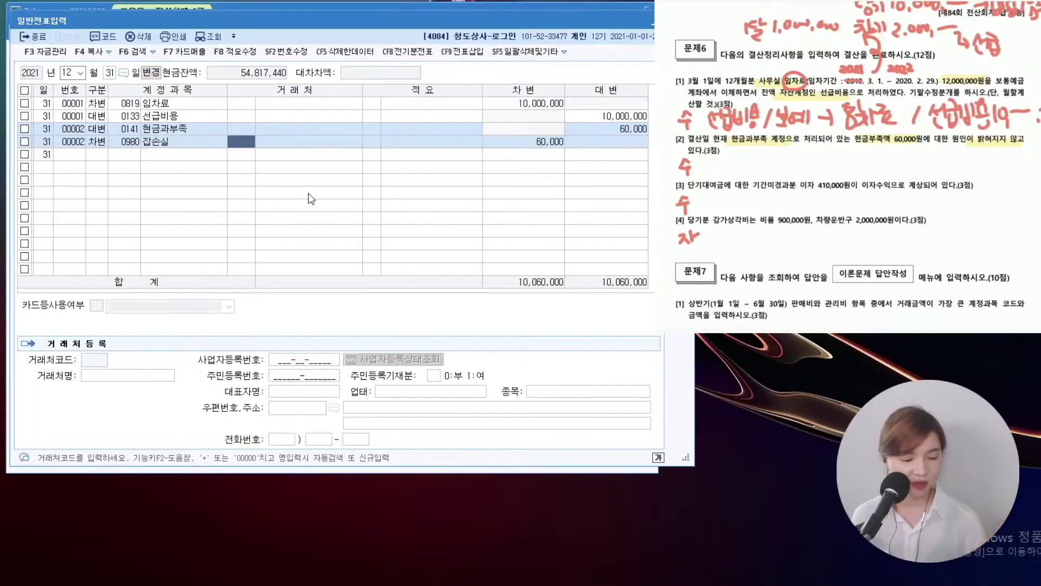
- Highlight question [3]'s key phrases, handwrite 현금 / 이자수익 beneath it, circle 410,000원 and underline the written 이자수익
scroll(851, 163, "down", 1)
left_click_drag(699, 157, 802, 155)
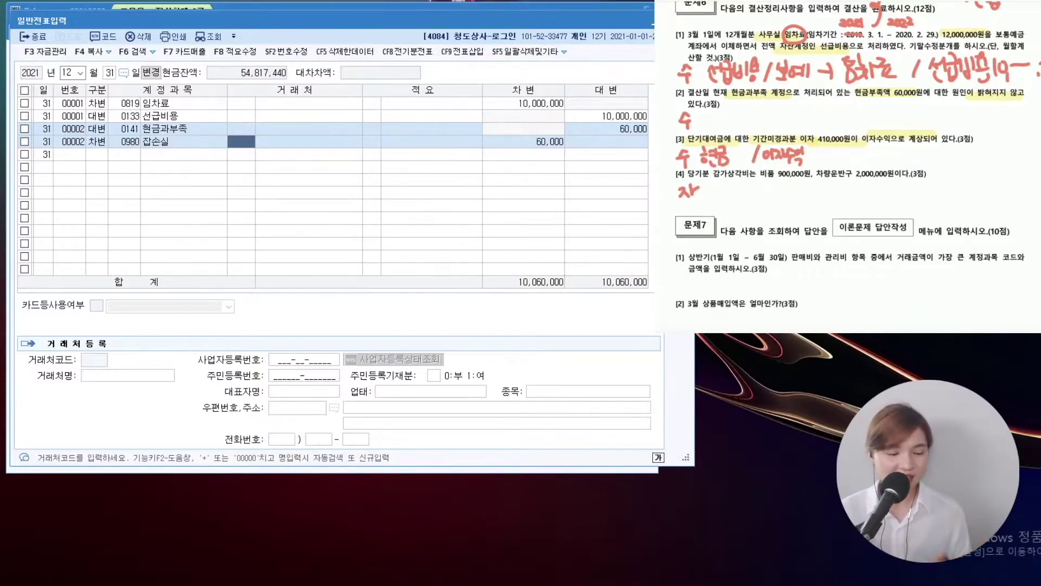
scroll(851, 163, "down", 1)
mouse_move(805, 136)
left_mouse_down()
mouse_move(832, 142)
mouse_move(843, 128)
mouse_move(818, 144)
left_mouse_up()
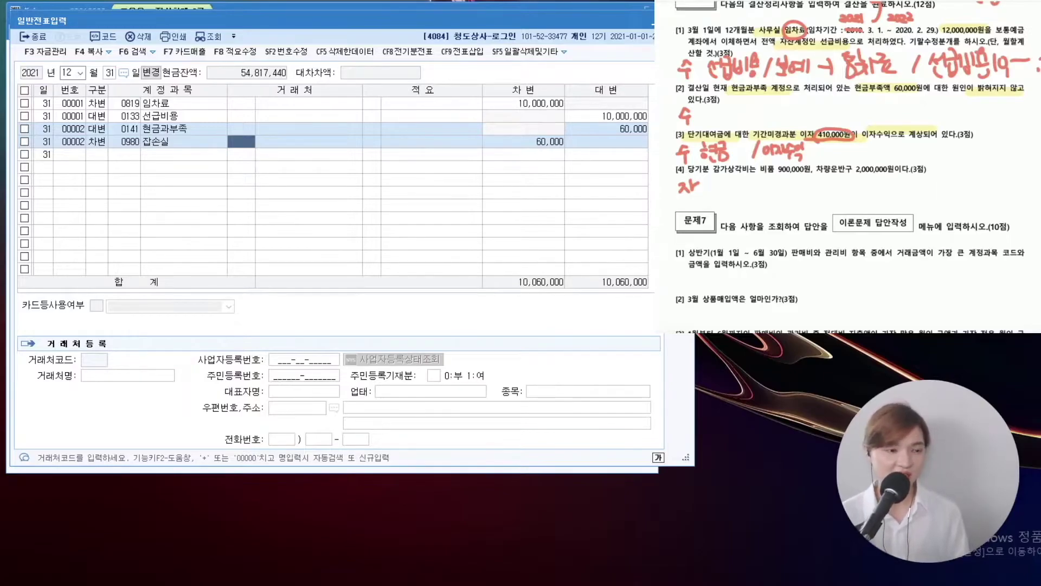
left_click_drag(759, 163, 808, 159)
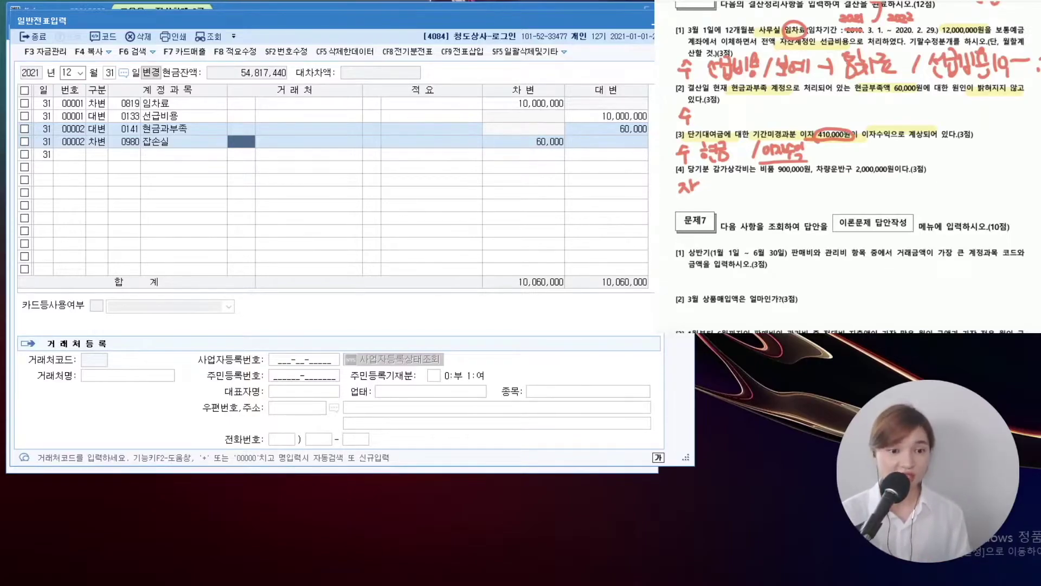
- Handwrite the adjusting entry 이자수익 / 선수수익 under question [3] on the exam sheet
scroll(857, 162, "up", 1)
mouse_move(905, 144)
left_mouse_down()
mouse_move(894, 163)
mouse_move(840, 152)
mouse_move(852, 162)
mouse_move(884, 155)
left_mouse_up()
left_click_drag(876, 158, 884, 149)
left_click_drag(892, 144, 889, 167)
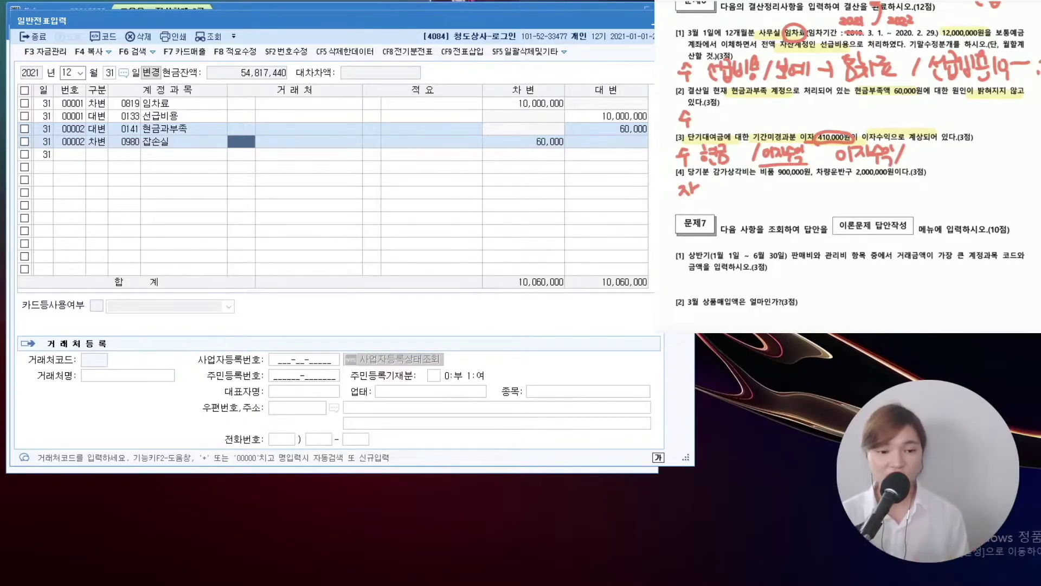
mouse_move(910, 144)
left_mouse_down()
mouse_move(922, 162)
mouse_move(947, 147)
mouse_move(960, 163)
left_mouse_up()
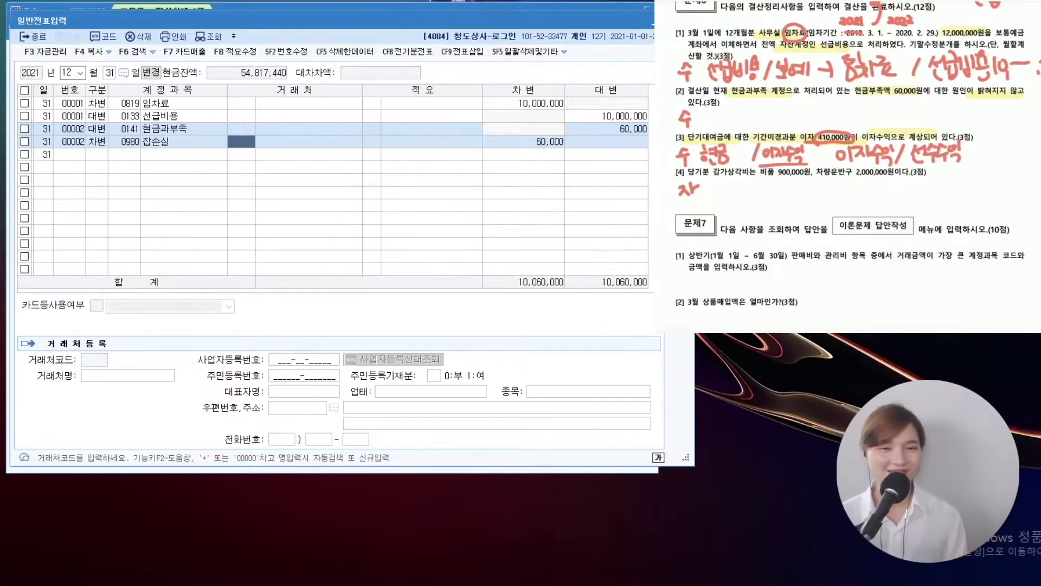
scroll(853, 152, "down", 1)
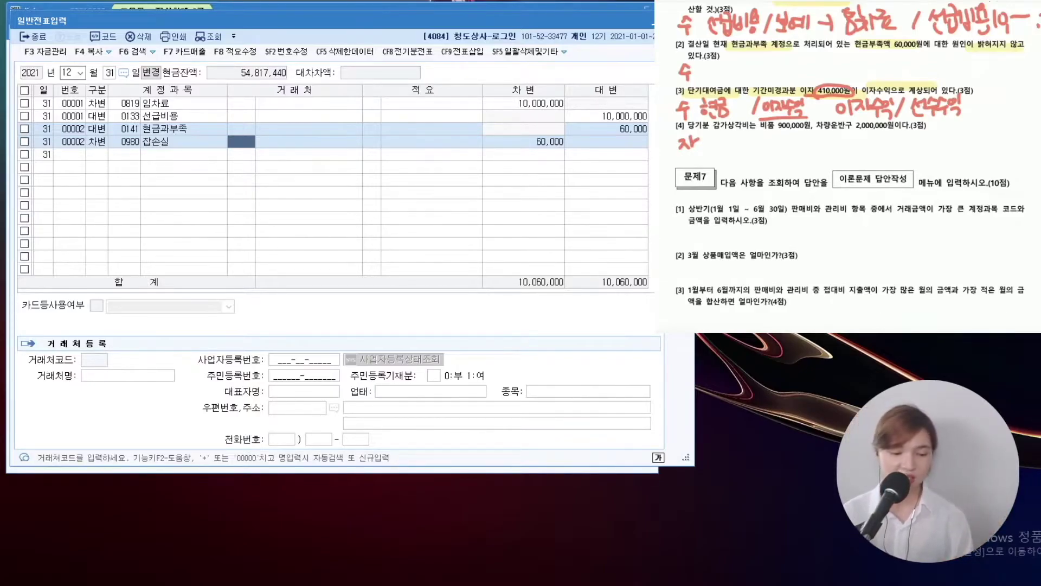
- Enter a December 31 debit line to 0901 이자수익 for 410,000
left_click(86, 158)
key("F2")
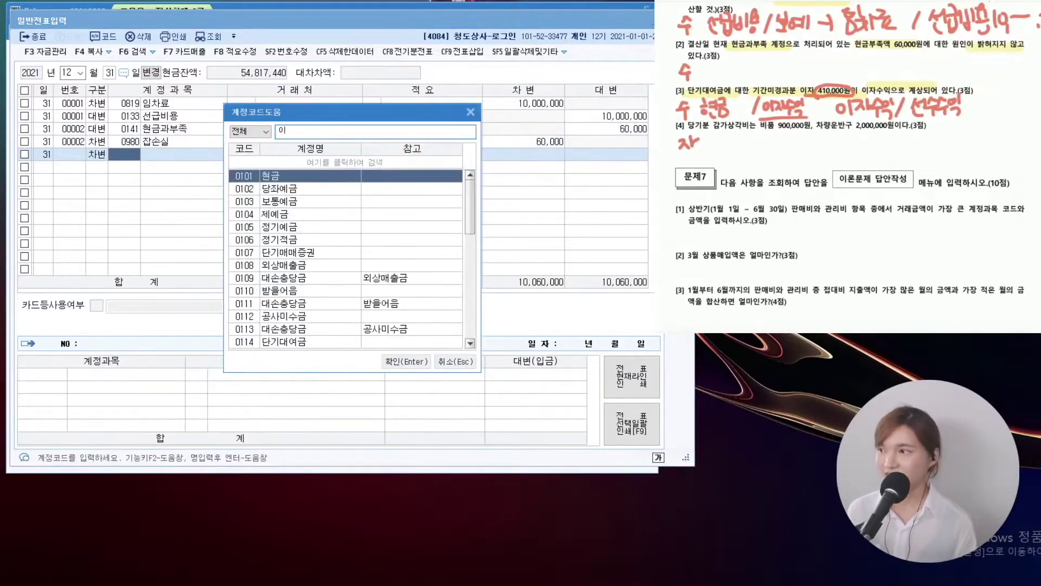
type("이자수익")
key("Return")
key("Return")
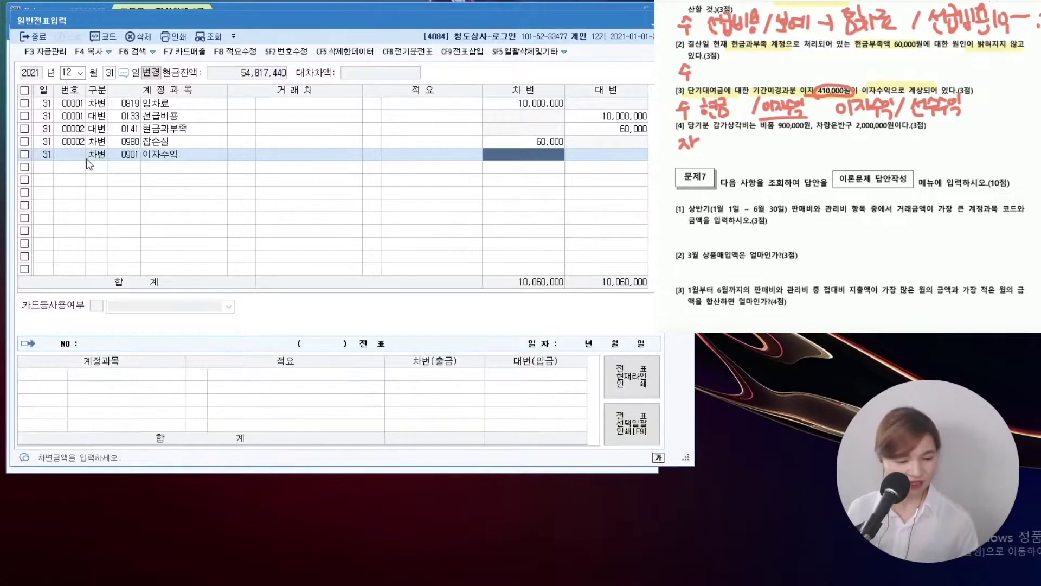
type("410000")
key("Return")
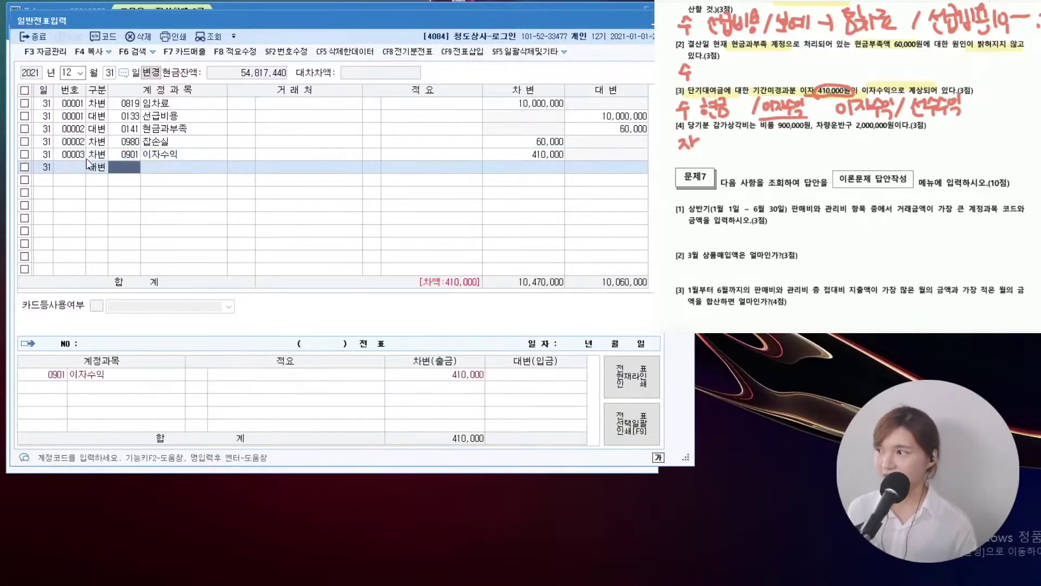
- Add the matching credit line to 0263 선수수익 for 410,000 and leave 일반전표입력
key("F2")
type("선수수익")
key("Return")
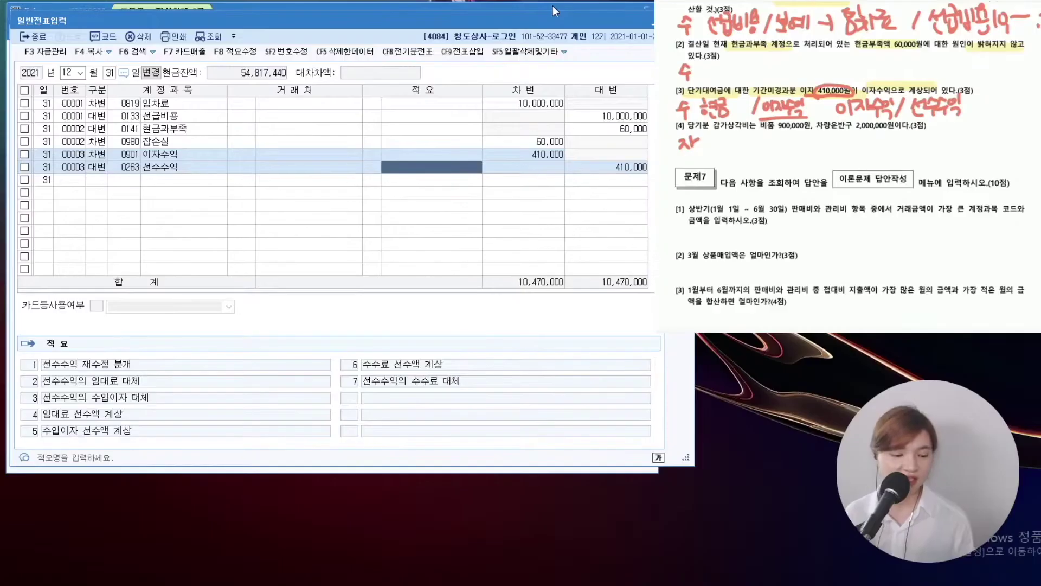
key("Escape")
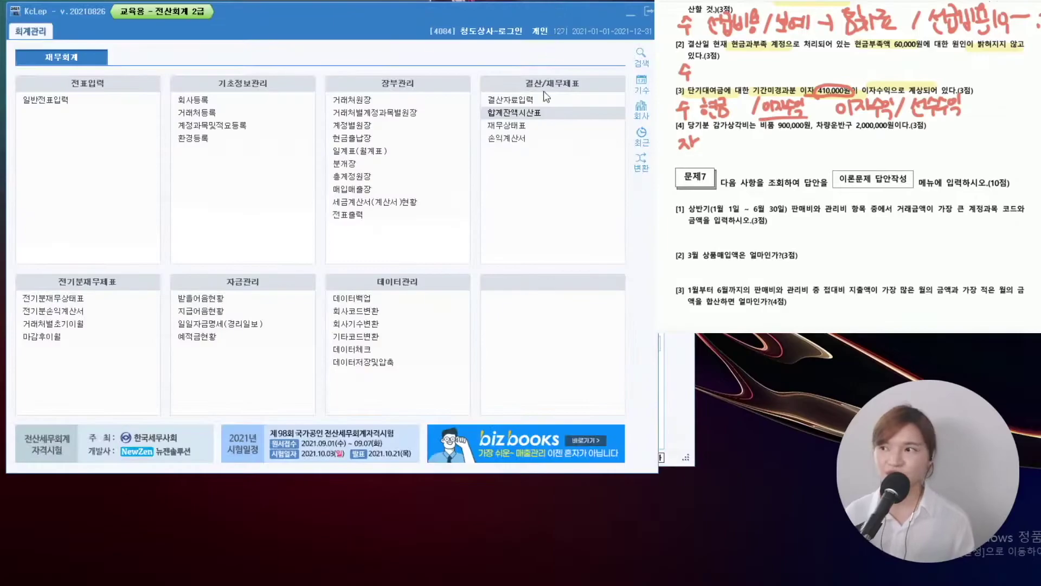
- Load 결산자료입력 for January to December 2021, accepting the default 매출원가 및 경비 selection
left_click(538, 106)
key("Return")
key("Return")
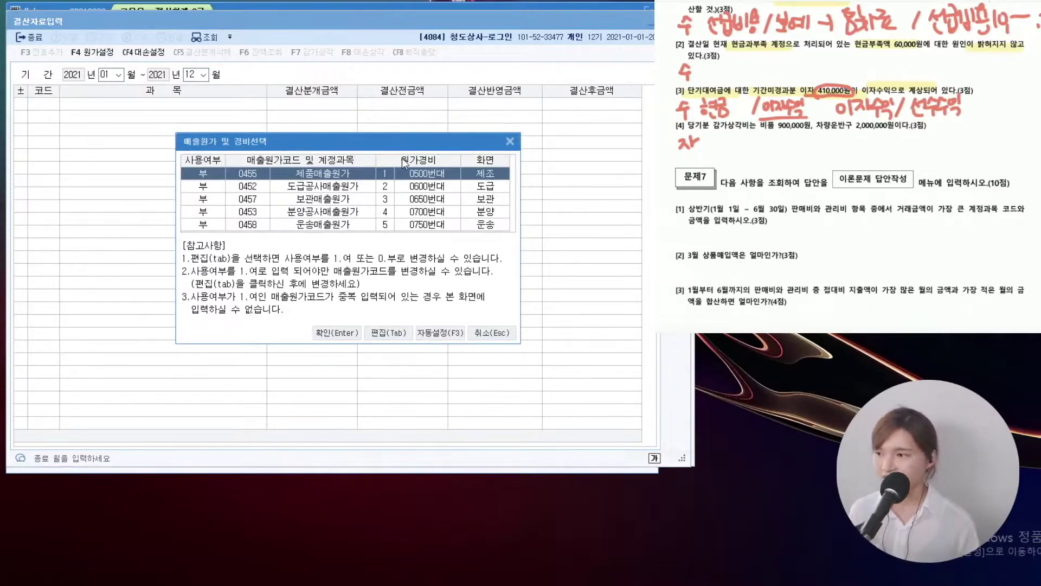
key("Return")
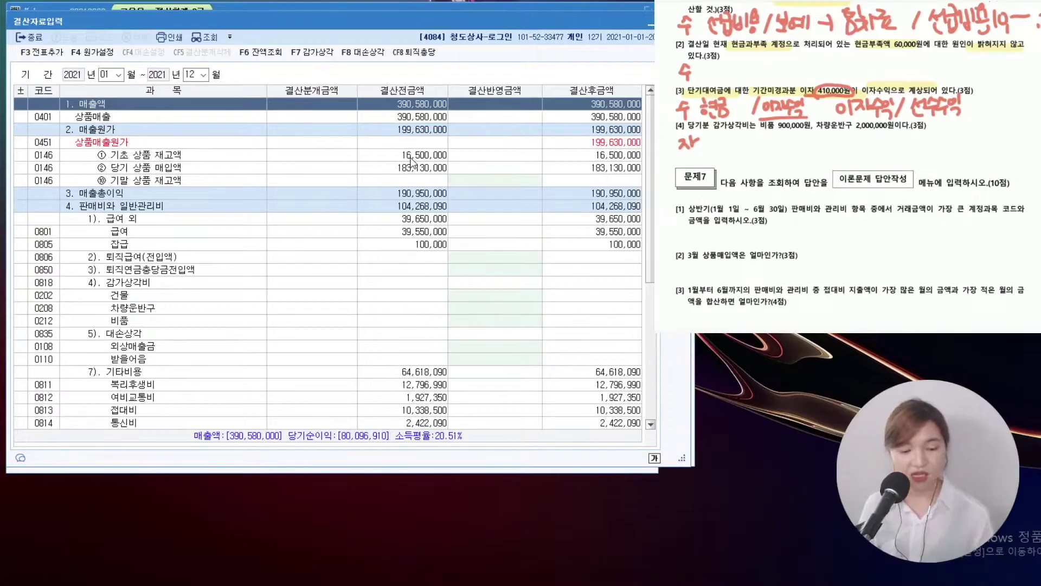
- Enter 900,000 as the 결산반영금액 for 비품 under 감가상각비
left_click(355, 206)
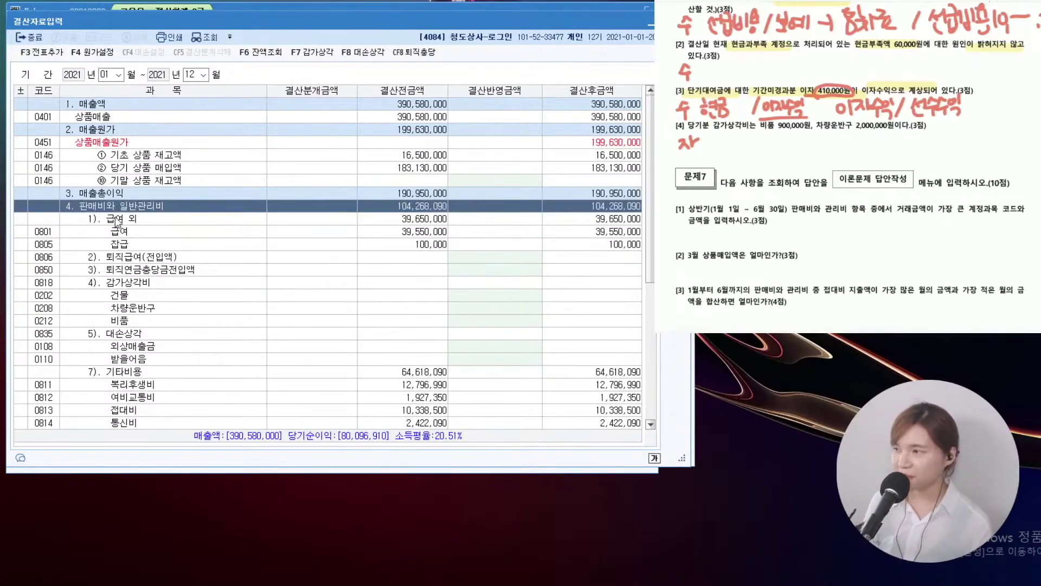
left_click(129, 284)
left_click(488, 295)
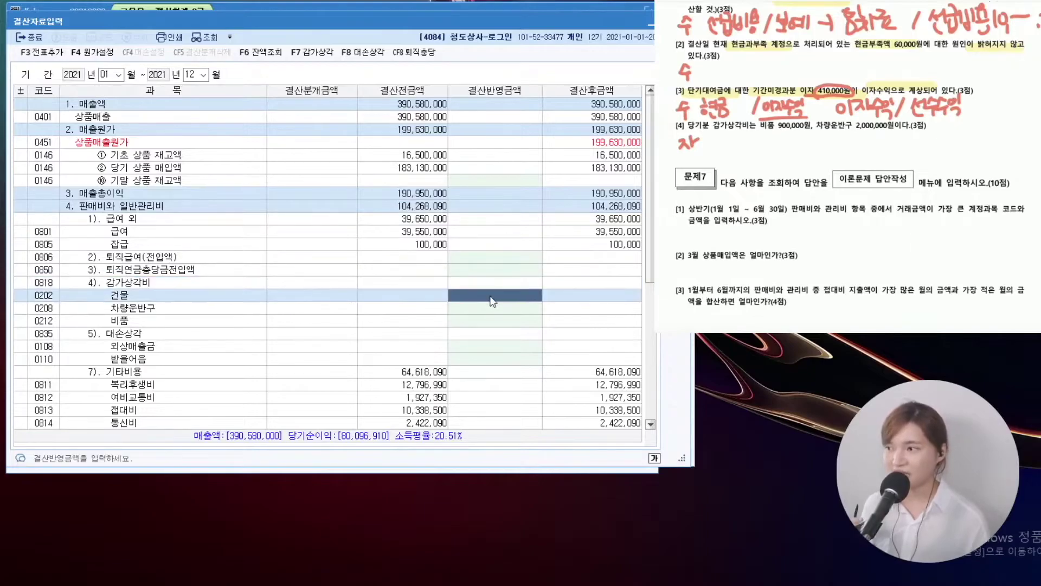
left_click(494, 324)
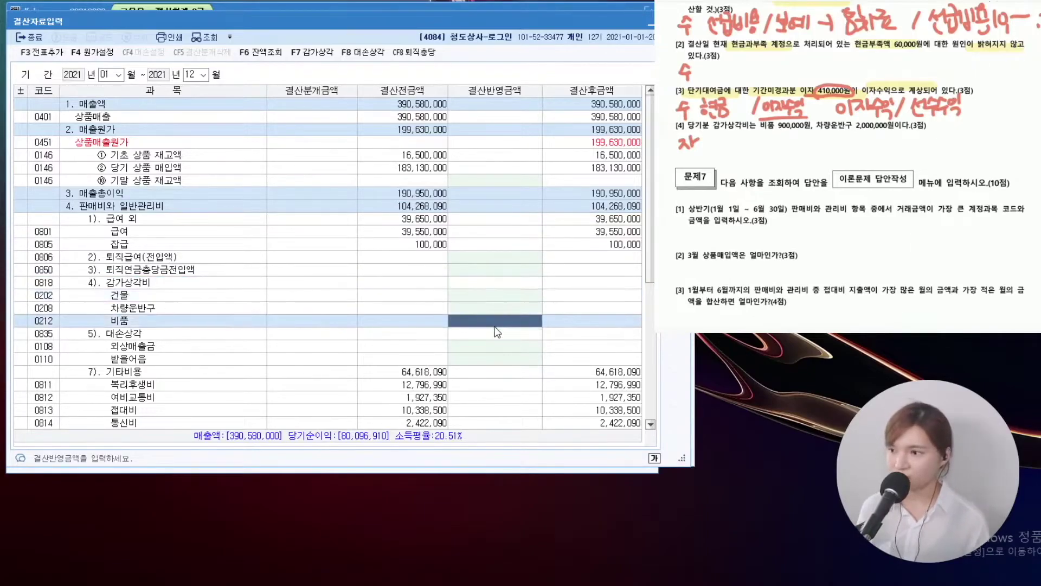
type("900000")
key("Return")
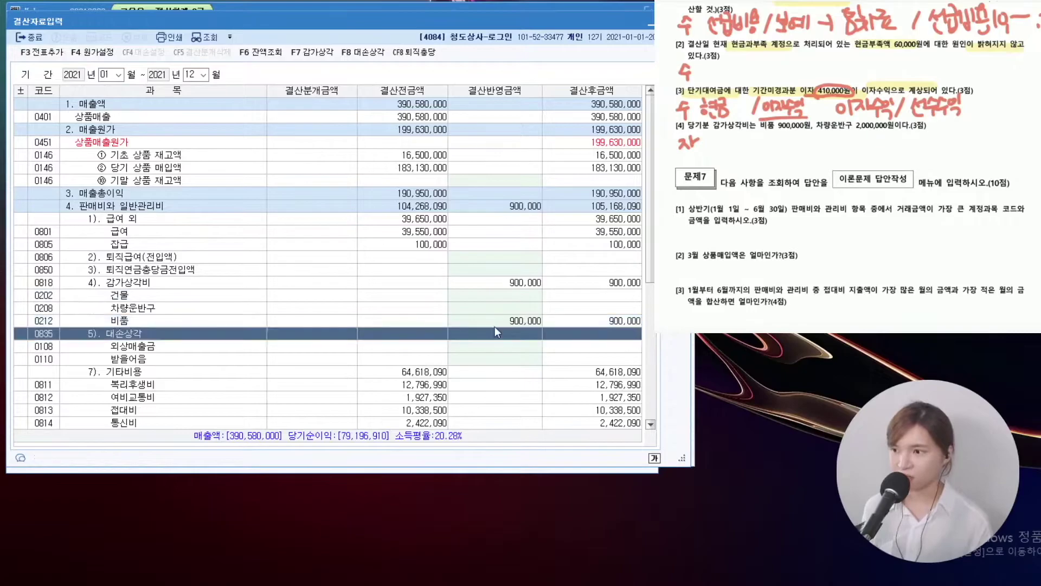
- Enter 2,000,000 as the 결산반영금액 for 차량운반구 depreciation and add the closing entries as vouchers
key("Up")
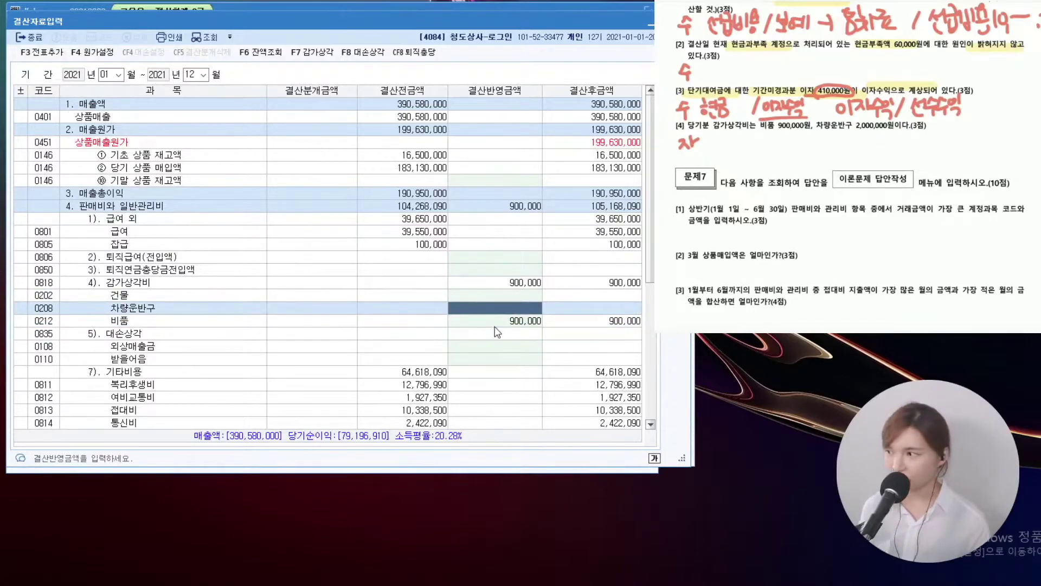
type("2000000")
key("Return")
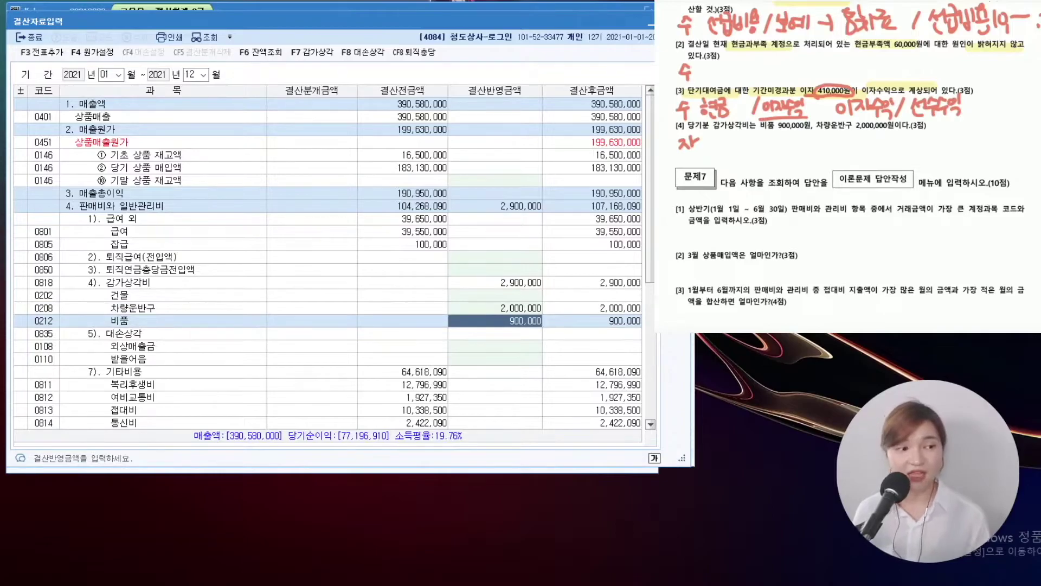
left_click(42, 52)
left_click(383, 263)
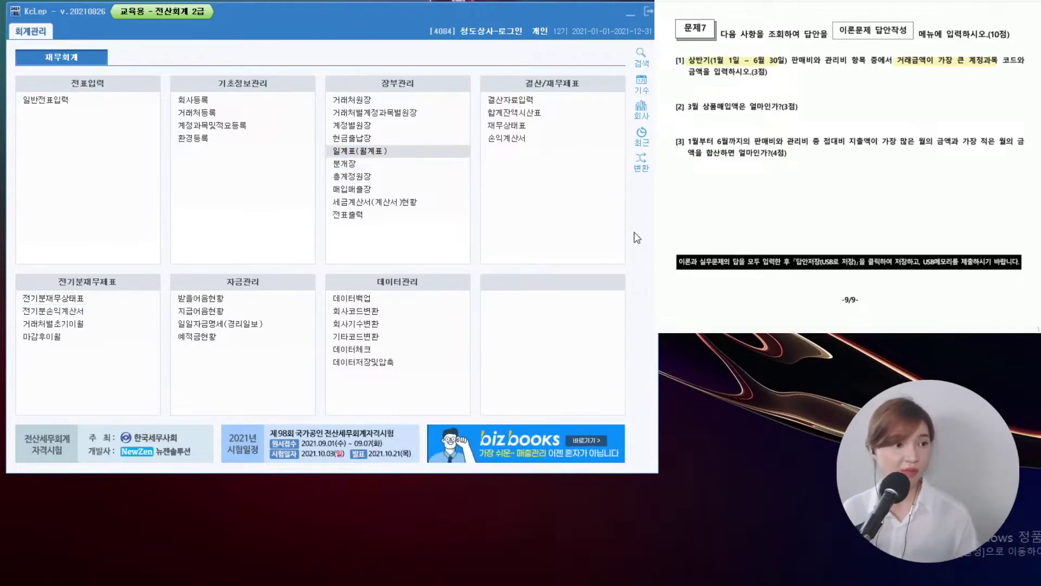
- Query the 일계표 for January 1 to June 30, 2021
left_click(359, 151)
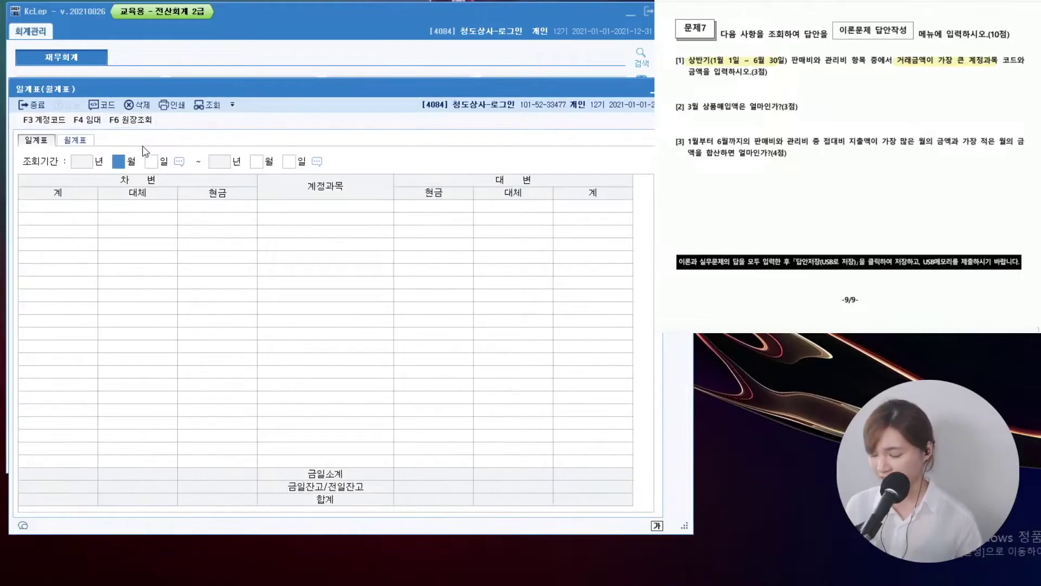
type("1")
key("Return")
key("Return")
type("6")
key("Return")
key("Return")
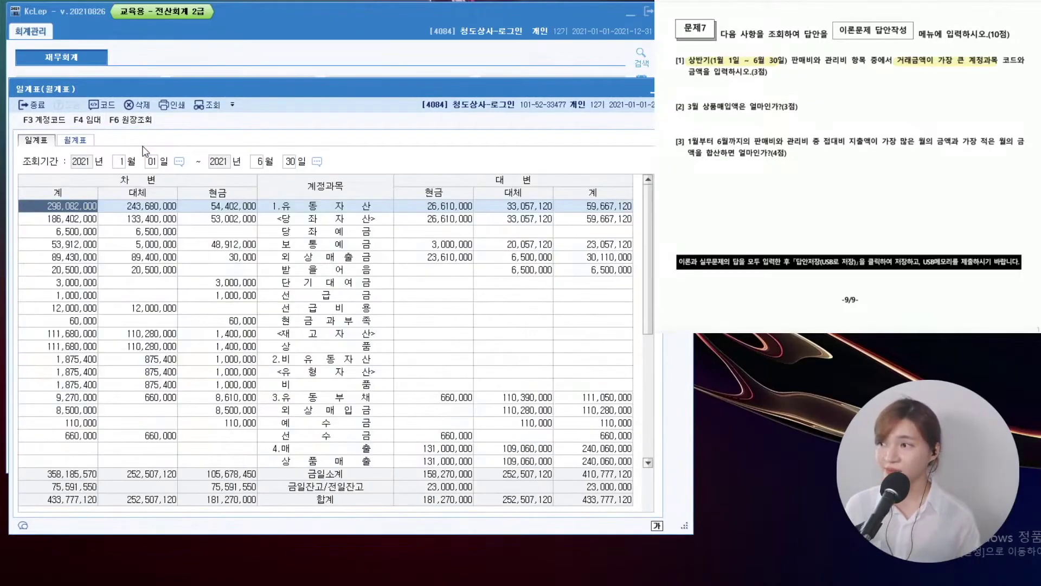
- Examine the debit totals of the accounts under 판매비및일반관리비 to find the largest one for 문제7 [1]
scroll(347, 326, "down", 5)
left_click(346, 274)
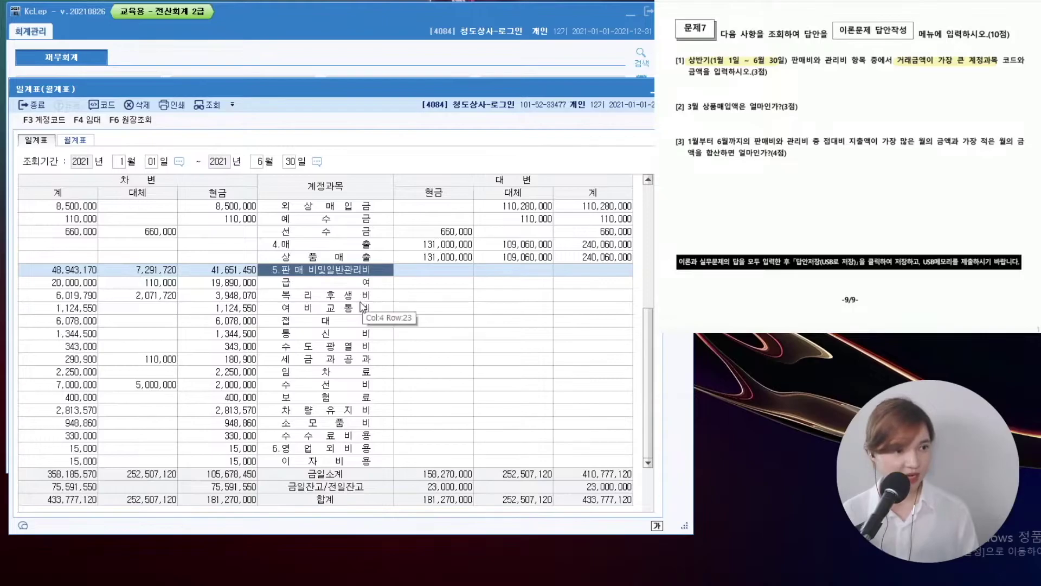
left_click(32, 269)
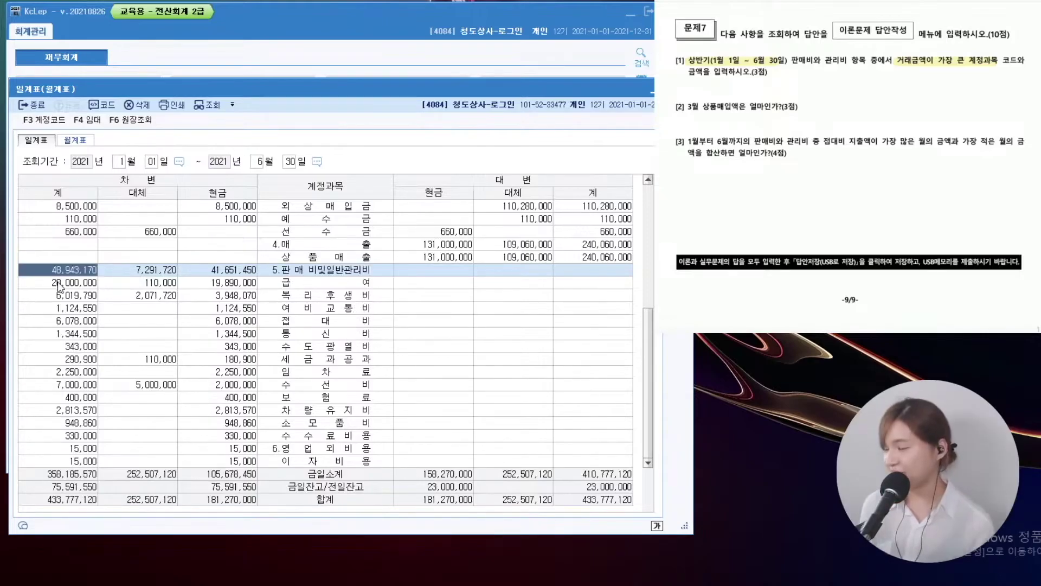
- Open the ledger detail of 급여 from the 일계표 to check its account code for 문제7 [1], and close it
left_click_drag(33, 271, 108, 481)
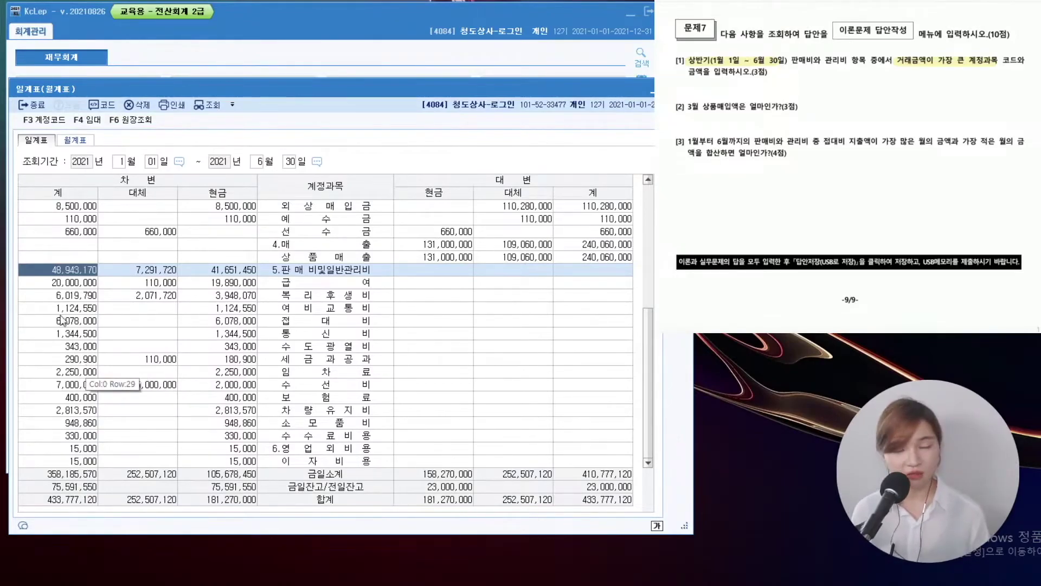
left_click(60, 283)
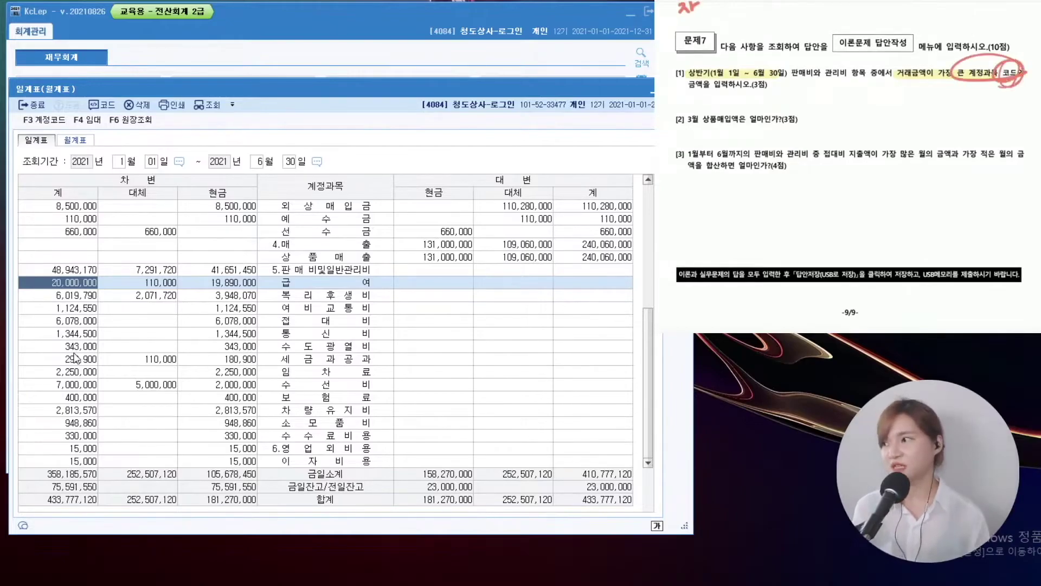
double_click(86, 283)
left_click_drag(75, 140, 132, 169)
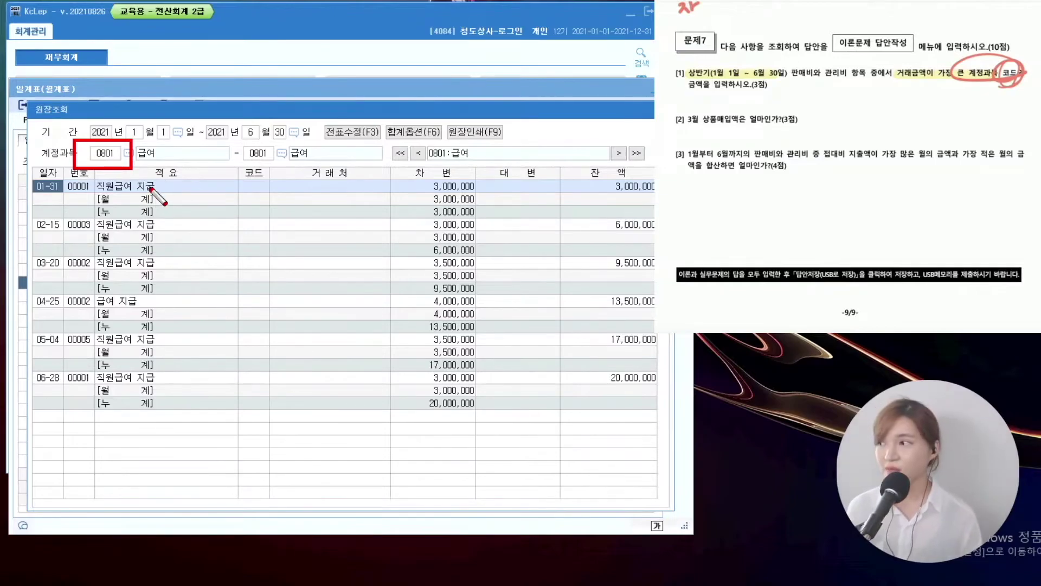
key("Escape")
key("Escape")
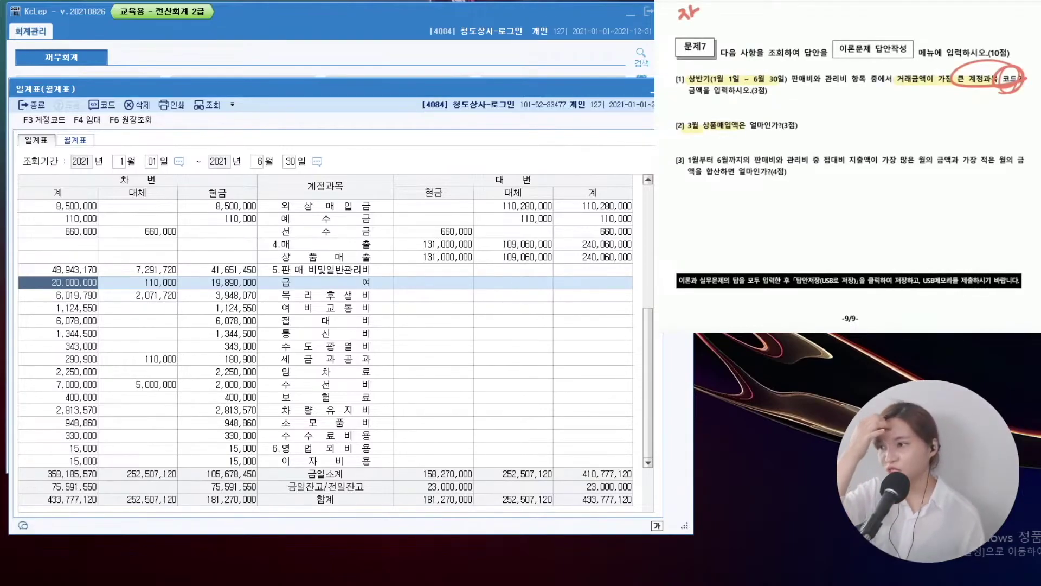
- Query the 일계표 for March 1 to March 31, 2021
left_click(118, 161)
type("3")
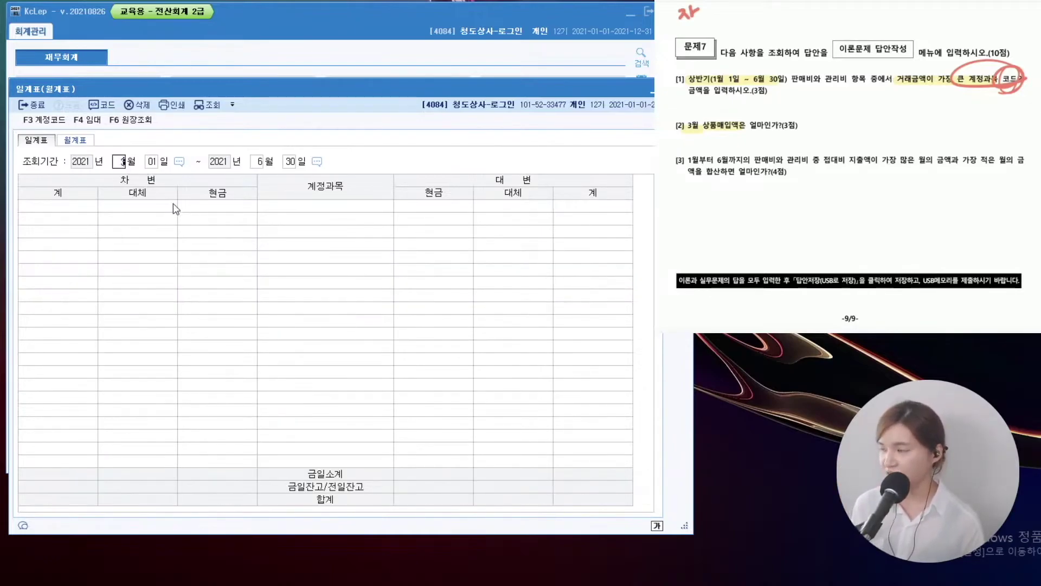
key("Return")
type("331")
key("Return")
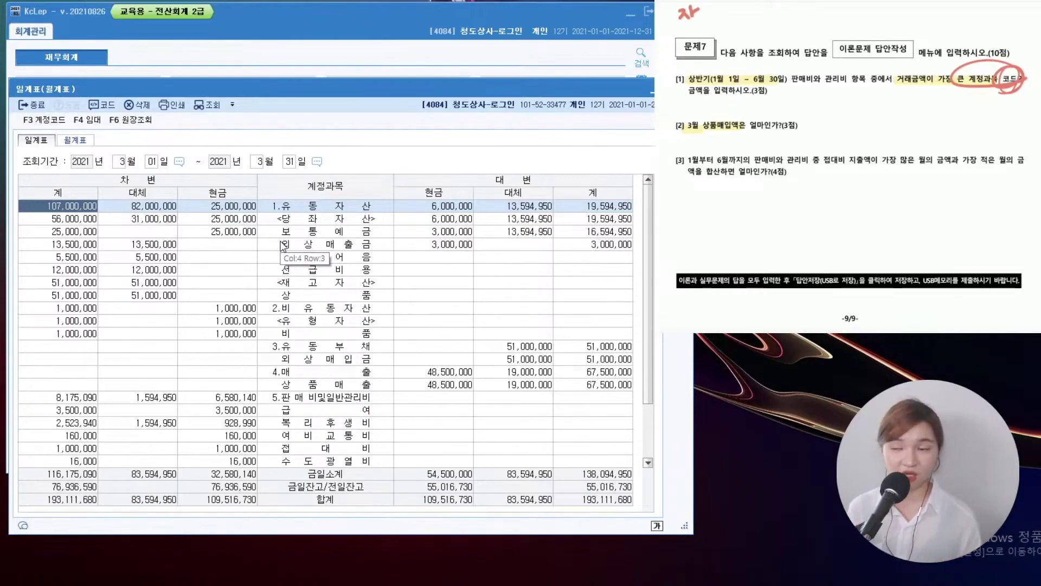
- Check the debit total of the 상품 account for 문제7 [2] and close the 일계표
left_click(340, 296)
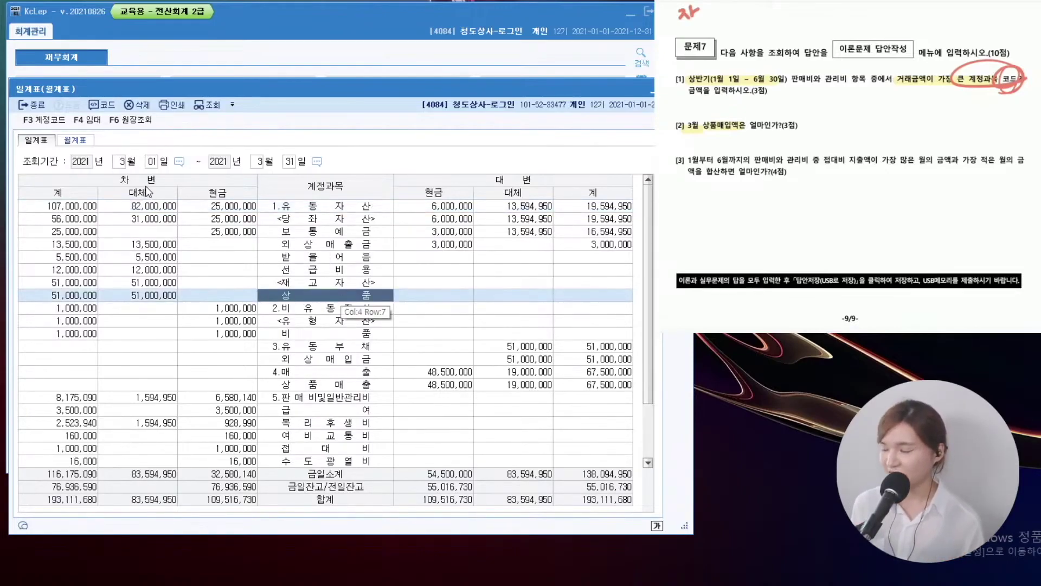
left_click_drag(108, 164, 175, 199)
left_click_drag(99, 307, 19, 278)
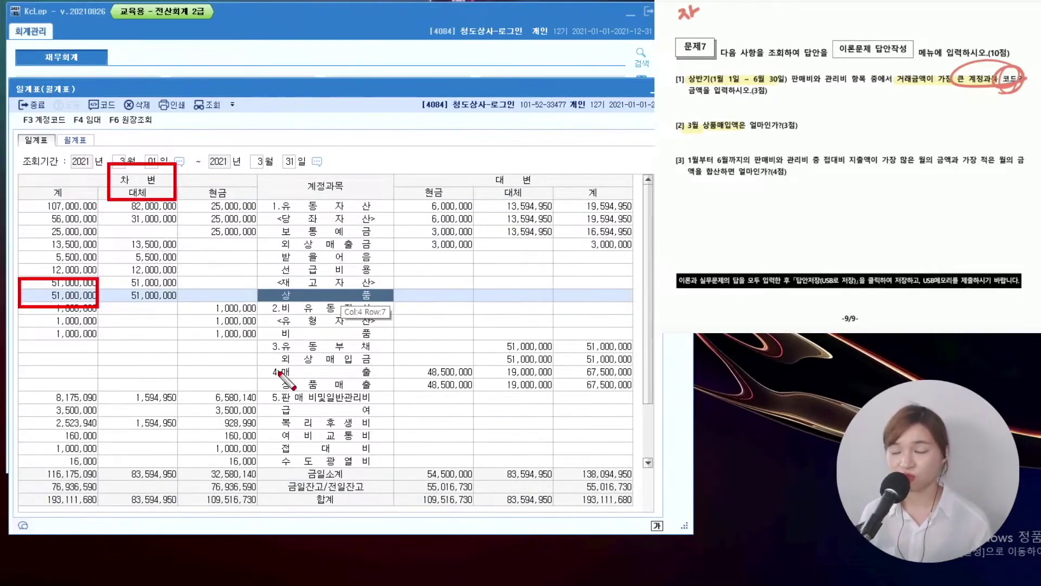
key("Escape")
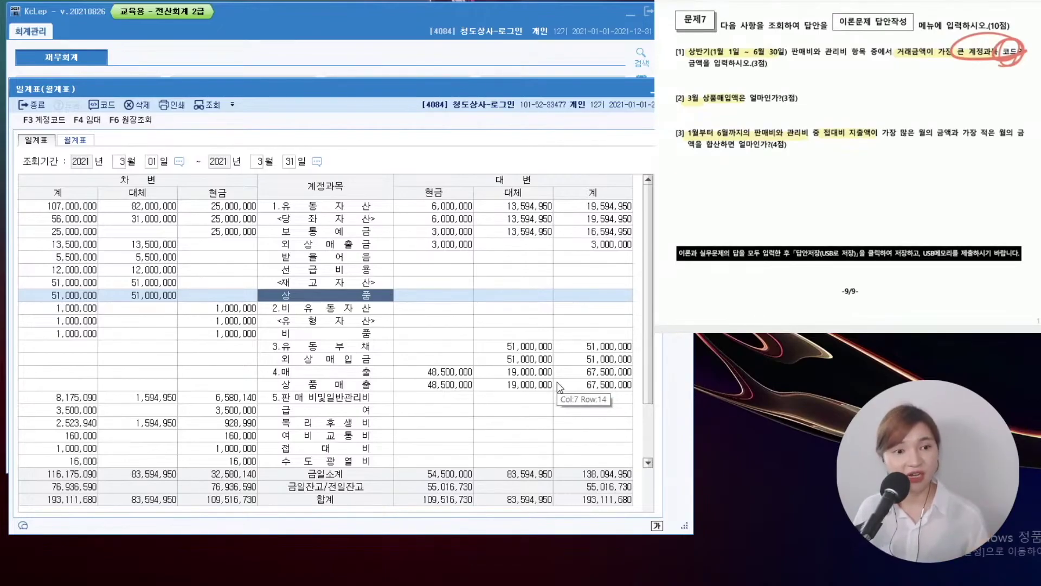
left_click(304, 256)
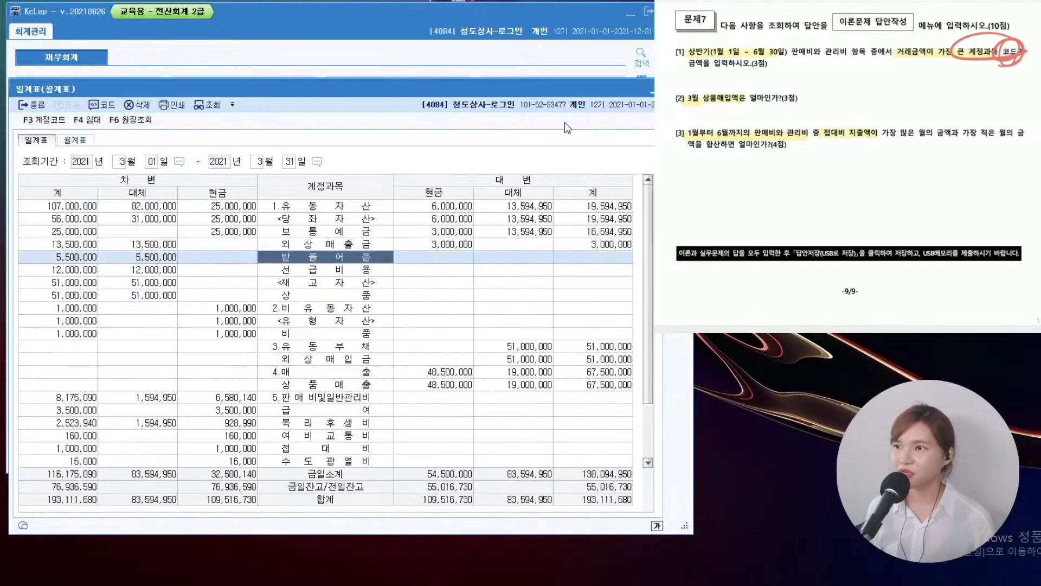
key("Escape")
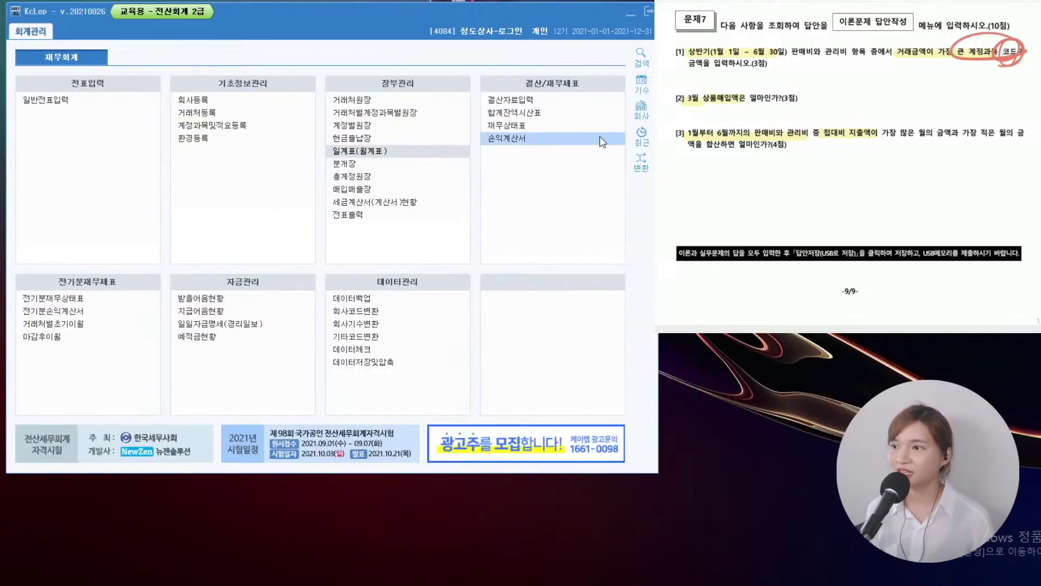
- Open the monthly 총계정원장 and set its period to January 1 to June 30, 2021
left_click(372, 179)
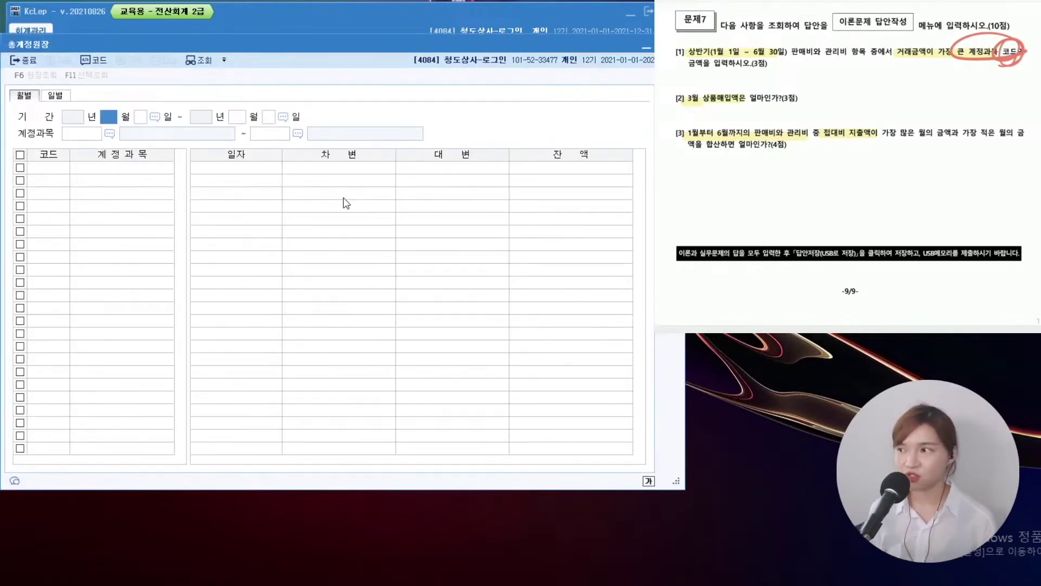
type("1")
key("Return")
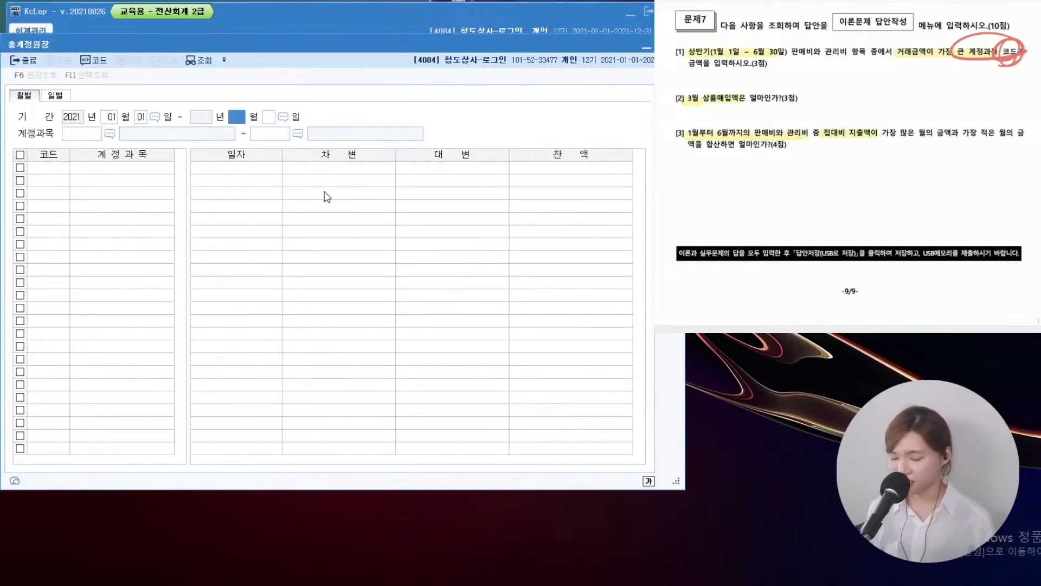
type("6")
key("Return")
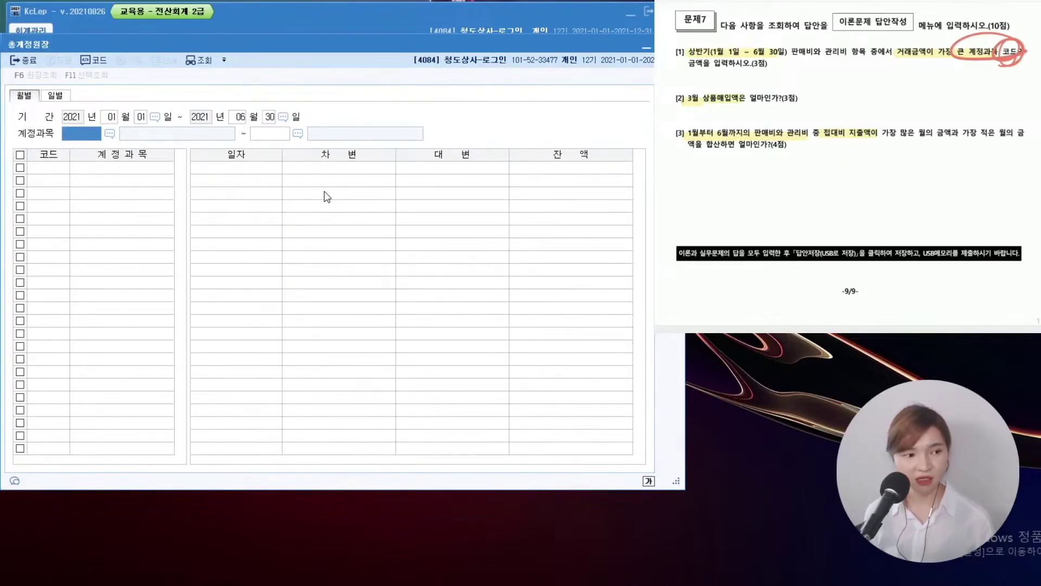
- Query the ledger for the 판매관리비 account 0813 접대비
key("F2")
type("접대비")
key("Down")
key("Down")
key("Down")
key("Down")
key("Down")
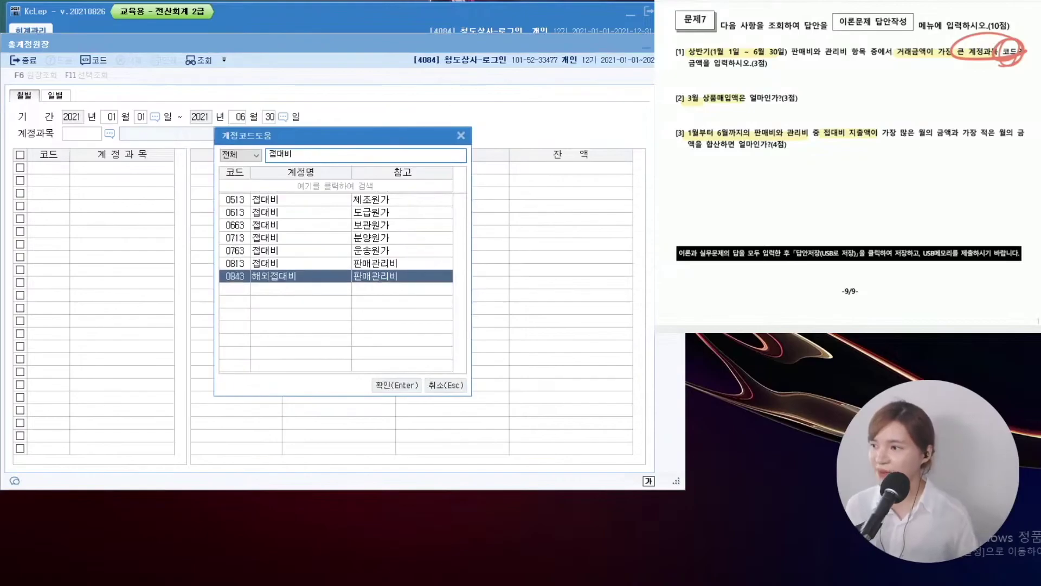
key("Return")
type("813")
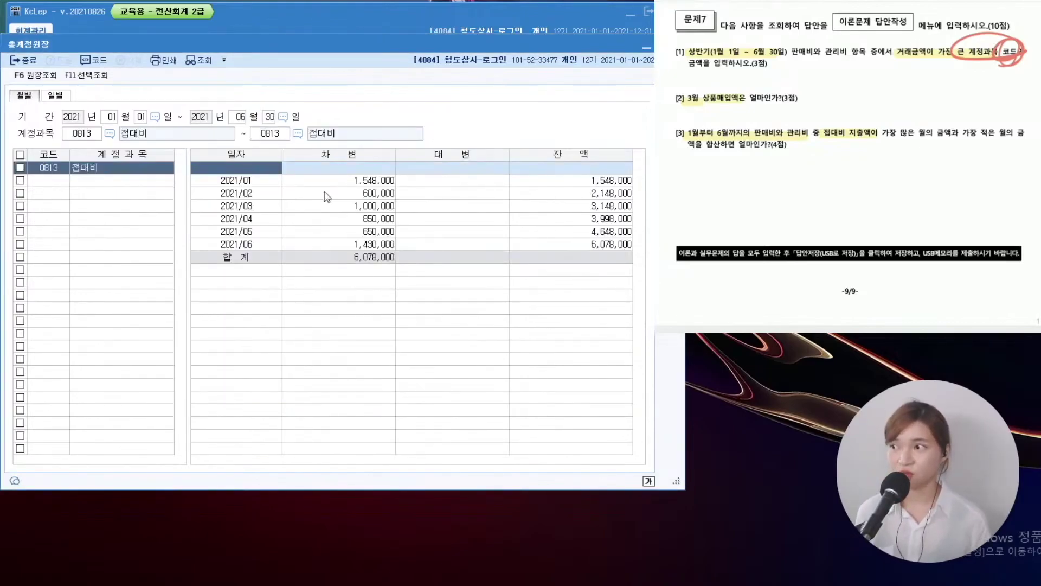
- Compare the monthly 접대비 debit amounts to find the largest and smallest months for 문제7 [3]
left_click(361, 183)
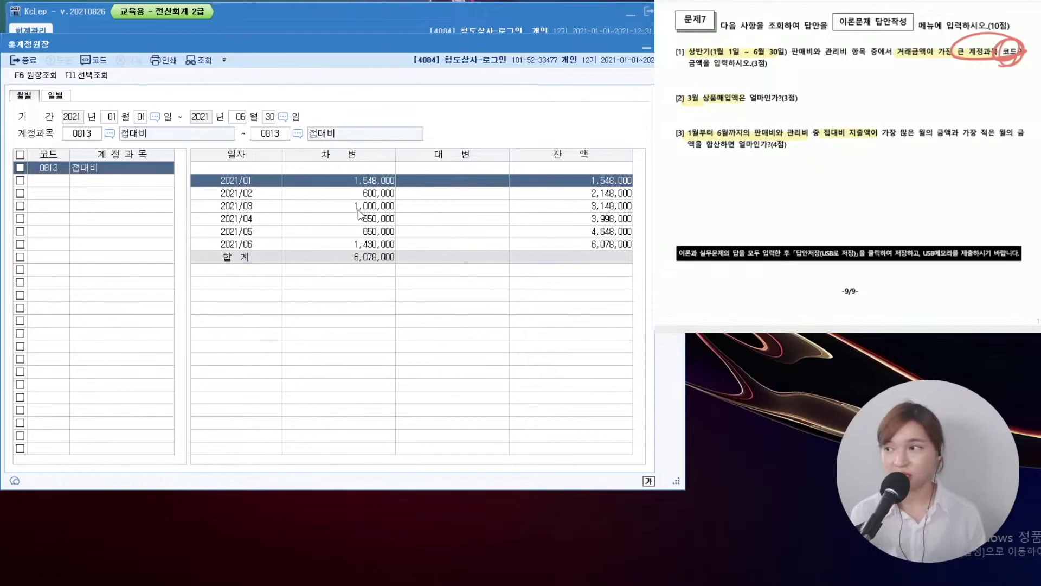
key("Down")
key("Down")
key("Down")
key("Down")
key("Down")
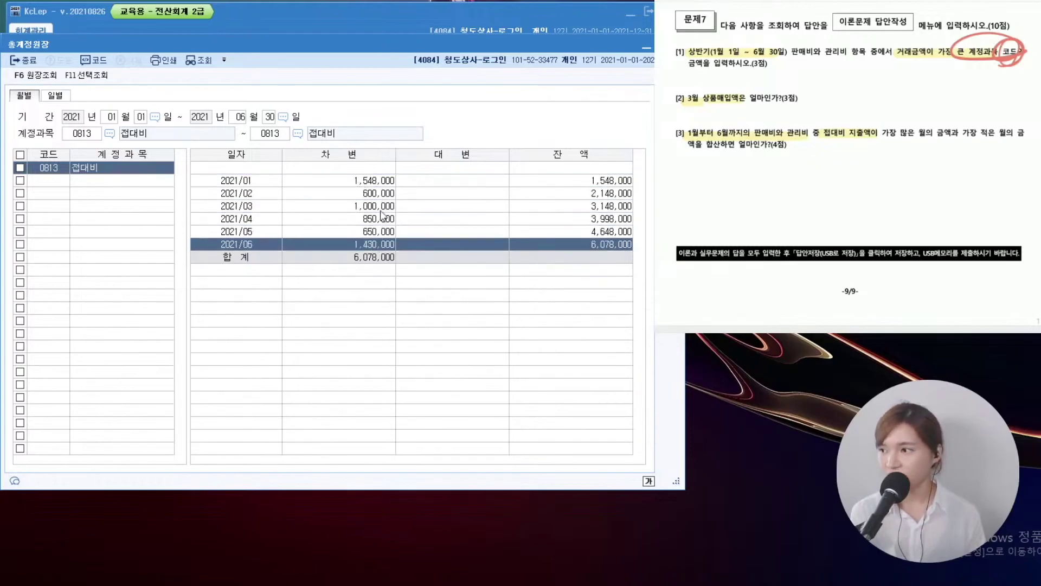
left_click(380, 185)
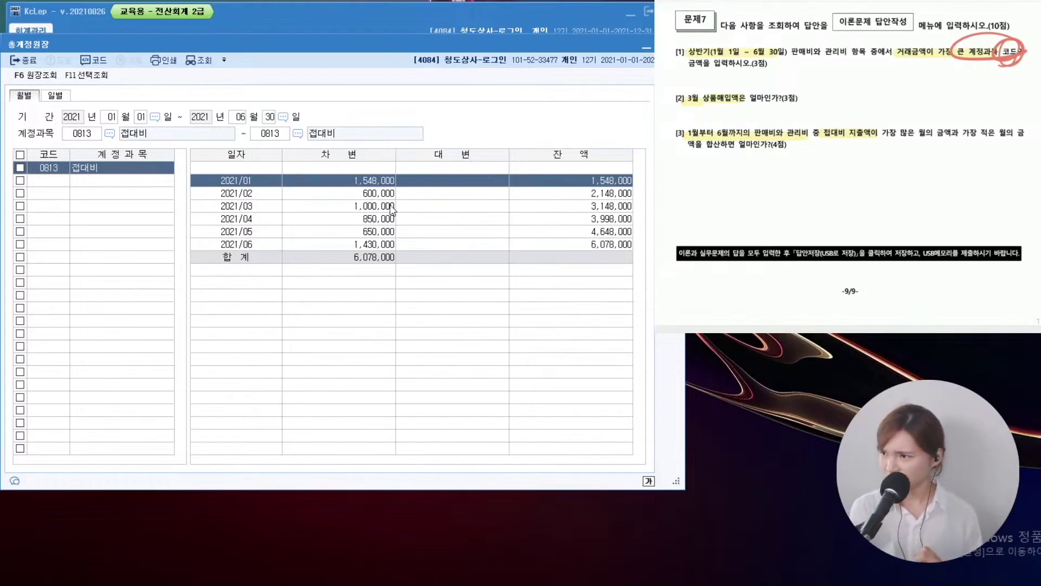
left_click(384, 195)
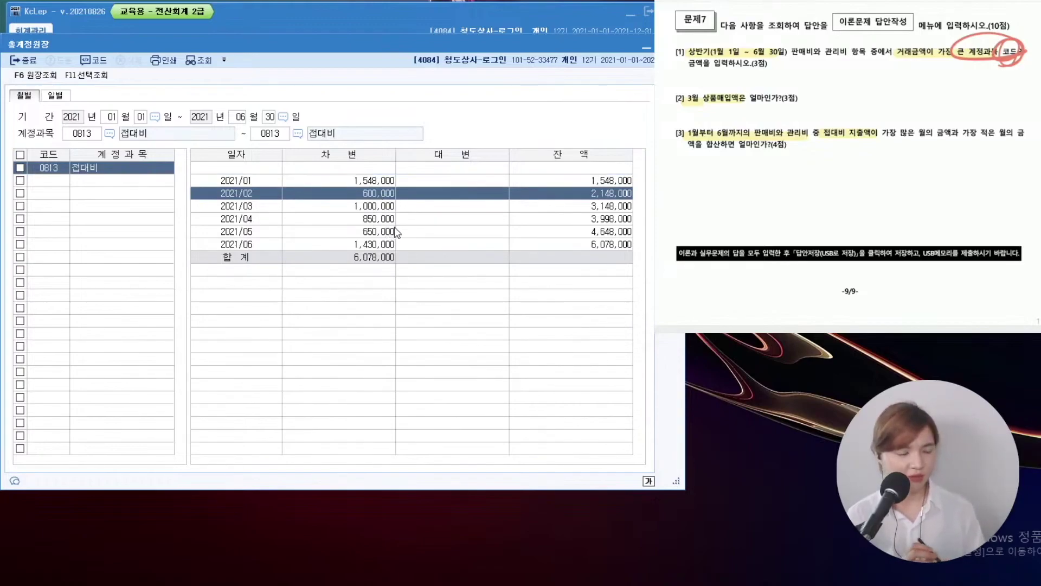